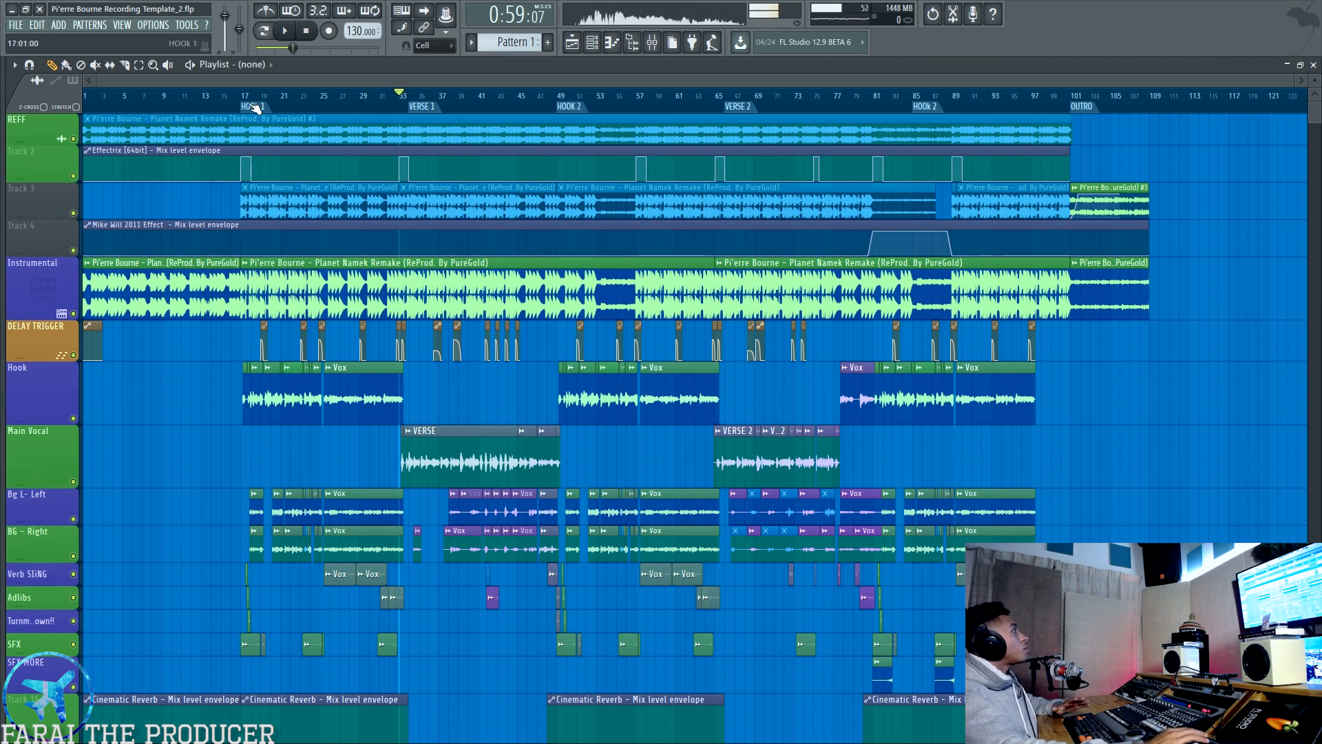
- Play the song from just before the Hook 1 marker to listen to the hook vocals
{"action": "left_click_drag", "start_coordinate": [459, 470], "coordinate": [682, 460]}
{"action": "right_click", "coordinate": [678, 458]}
{"action": "left_click", "coordinate": [238, 97]}
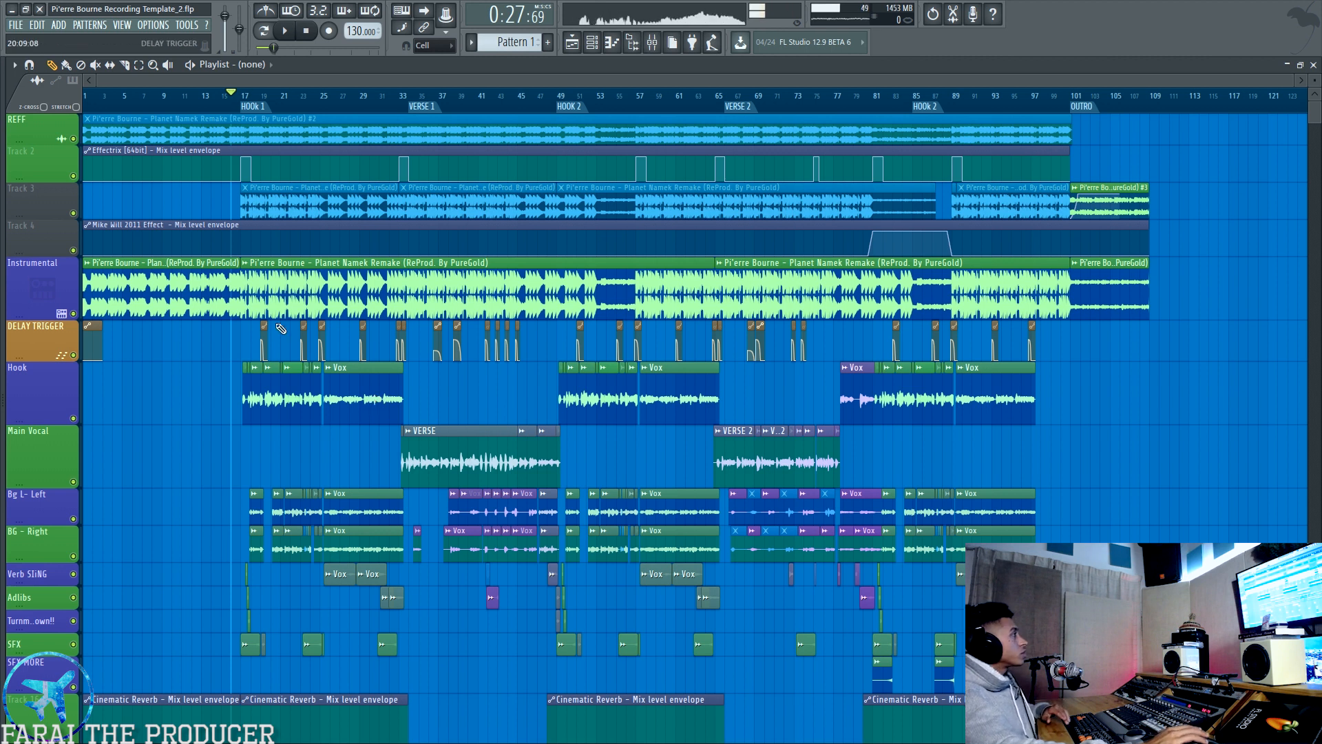
{"action": "key", "text": "space"}
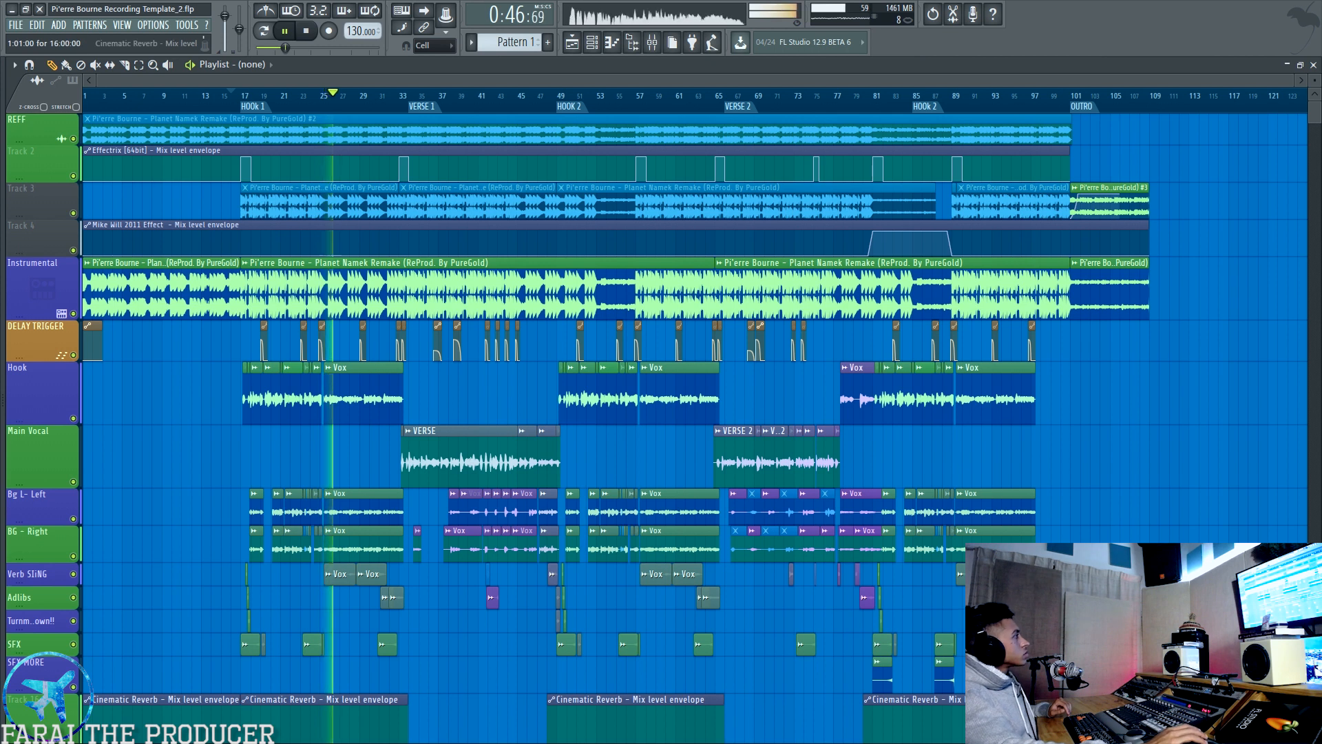
- Mute and unmute the Bg L- Left, BG - Right and Verb SLiNG tracks twice during playback to compare the hook with and without them
{"action": "left_click", "coordinate": [73, 518]}
{"action": "left_click", "coordinate": [73, 556]}
{"action": "left_click", "coordinate": [73, 573]}
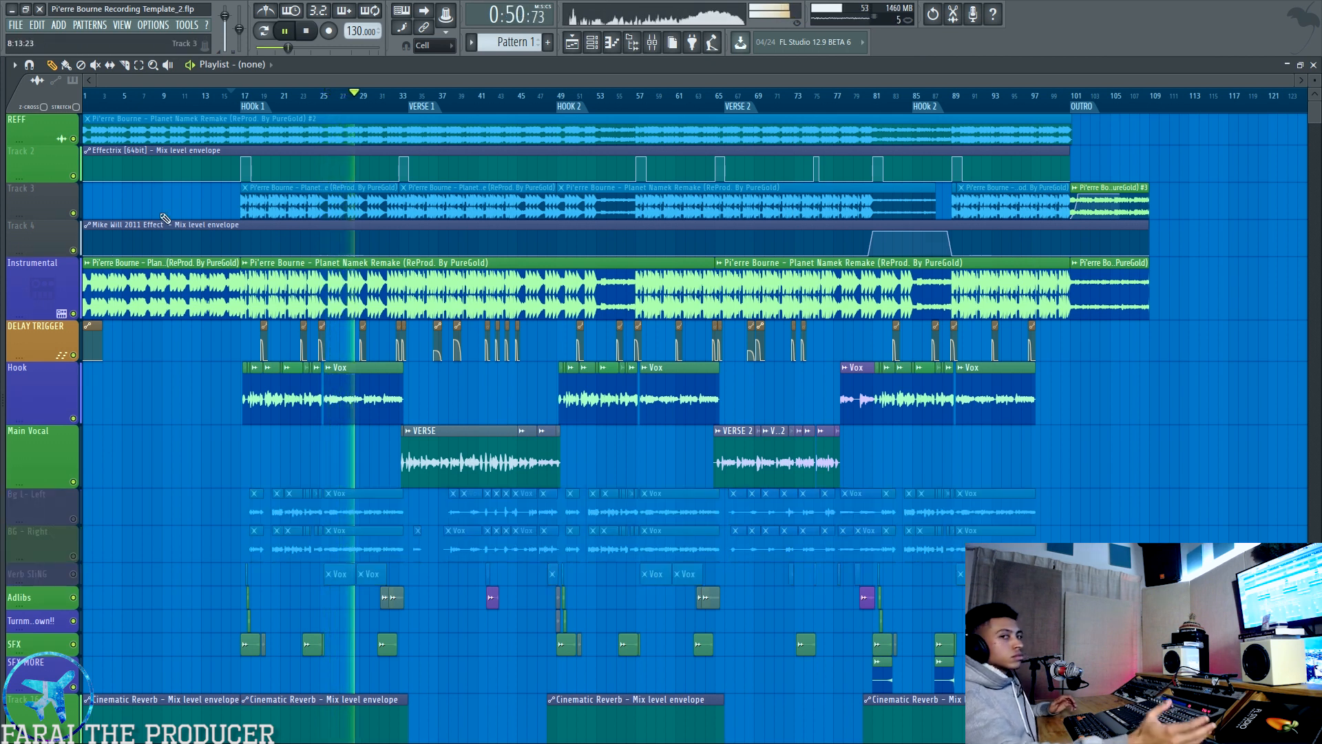
{"action": "left_click", "coordinate": [73, 519]}
{"action": "left_click", "coordinate": [73, 556]}
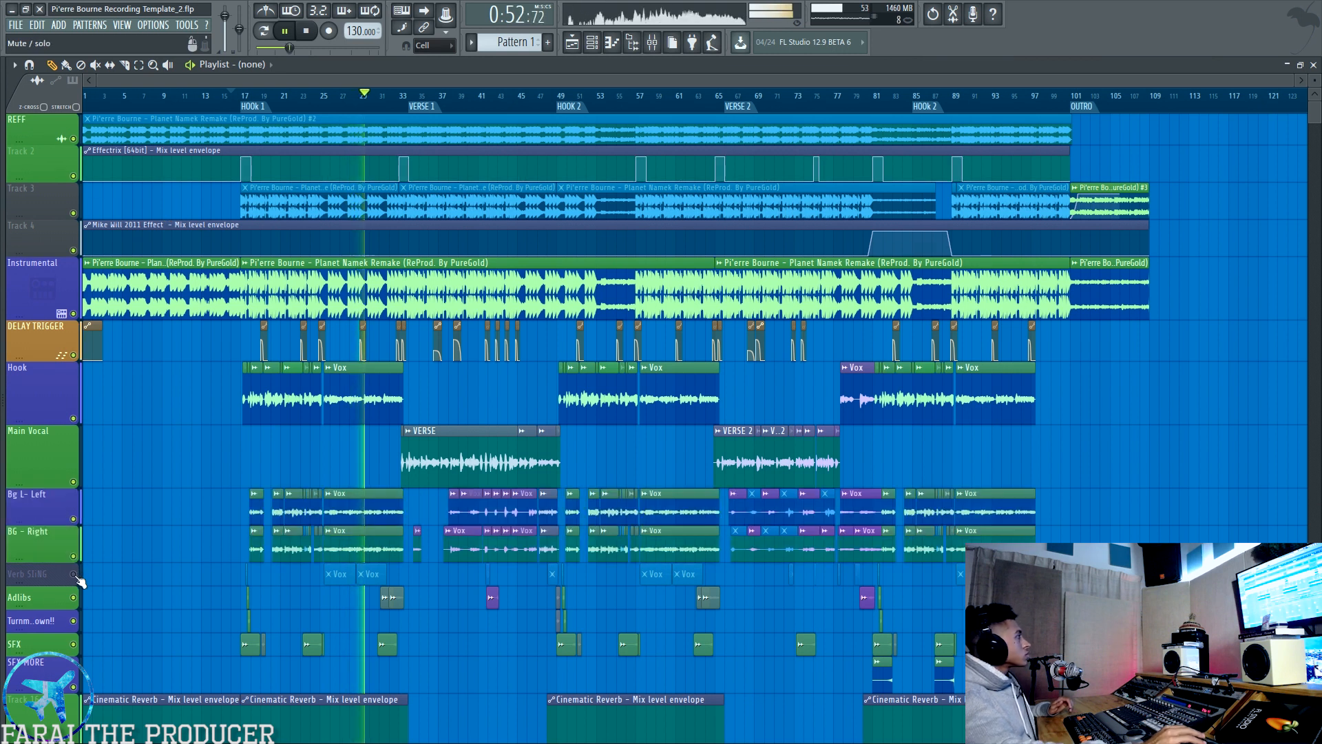
{"action": "left_click", "coordinate": [73, 573]}
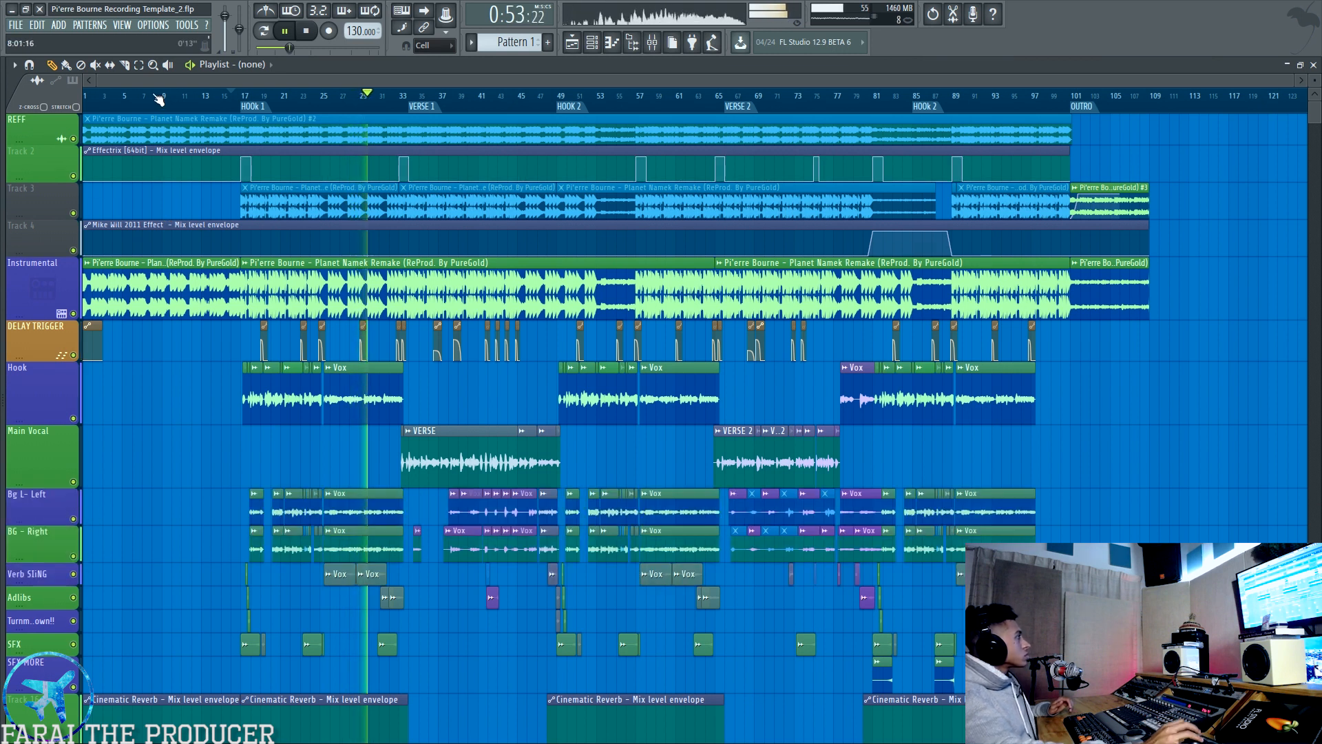
{"action": "left_click", "coordinate": [73, 573]}
{"action": "left_click", "coordinate": [73, 556]}
{"action": "left_click", "coordinate": [73, 518]}
{"action": "left_click", "coordinate": [73, 518]}
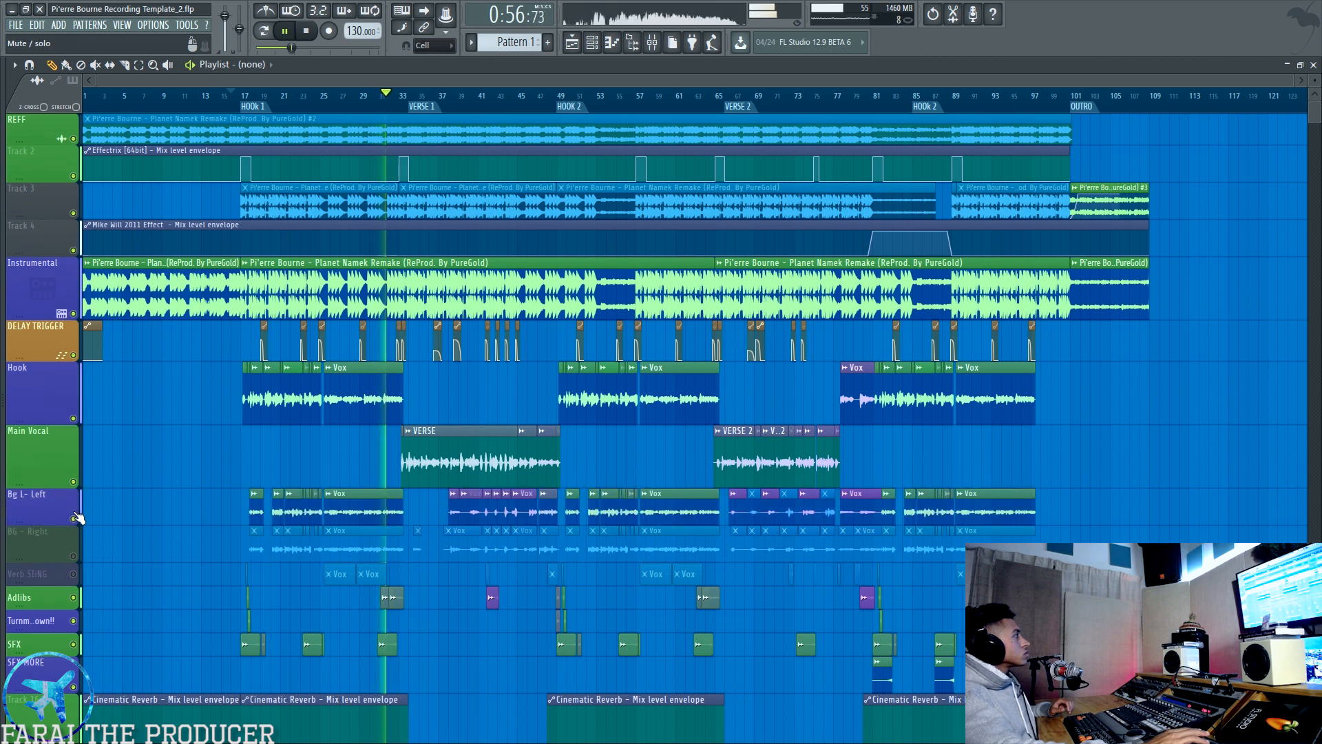
{"action": "left_click", "coordinate": [73, 574]}
{"action": "left_click", "coordinate": [73, 556]}
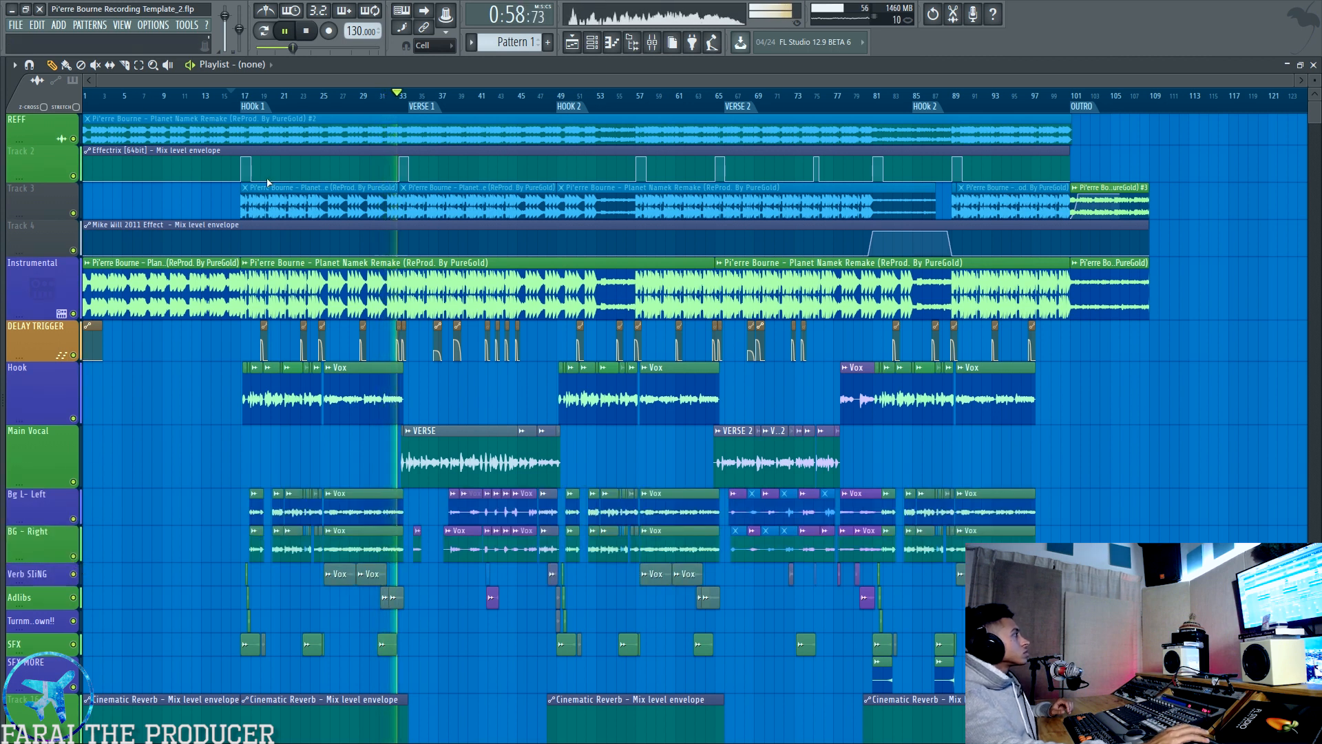
- Restart playback from bar 25 with the Hook track muted to hear the background vocals, and unmute it during playback
{"action": "key", "text": "space"}
{"action": "left_click", "coordinate": [331, 101]}
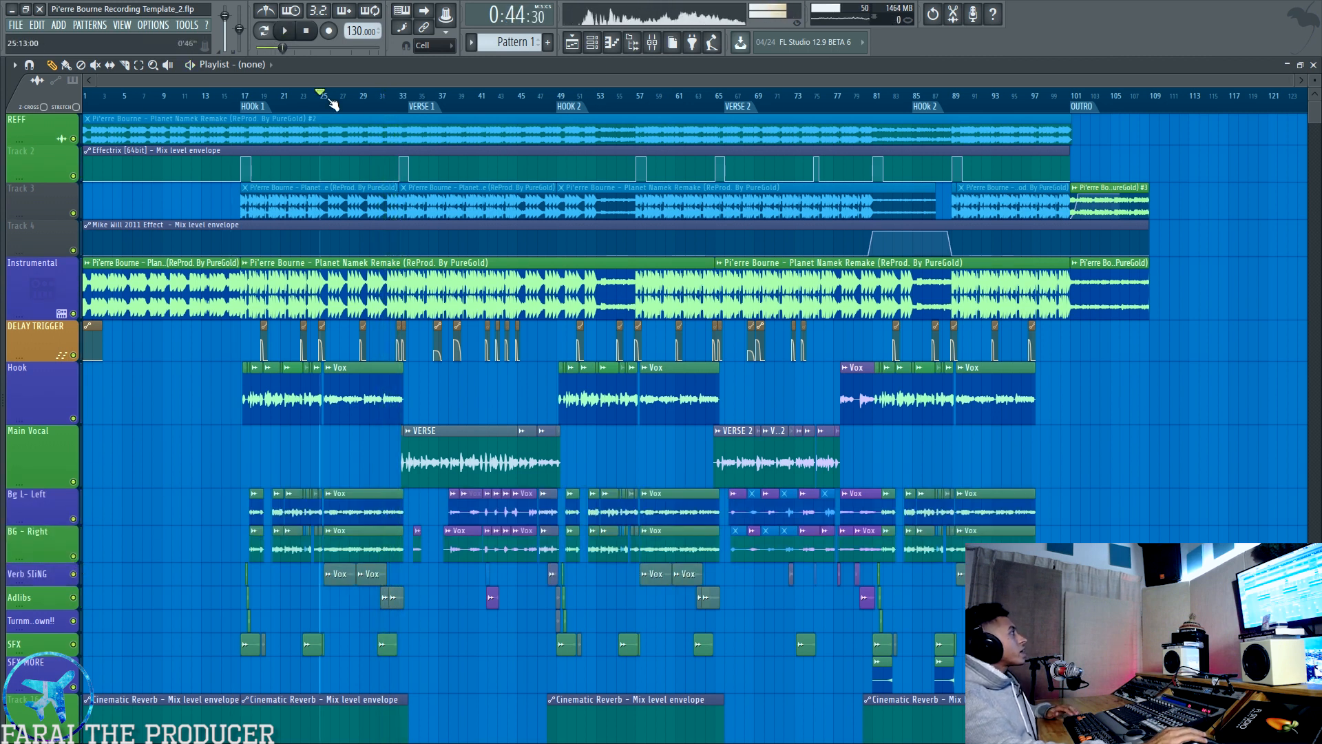
{"action": "left_click", "coordinate": [73, 418]}
{"action": "key", "text": "space"}
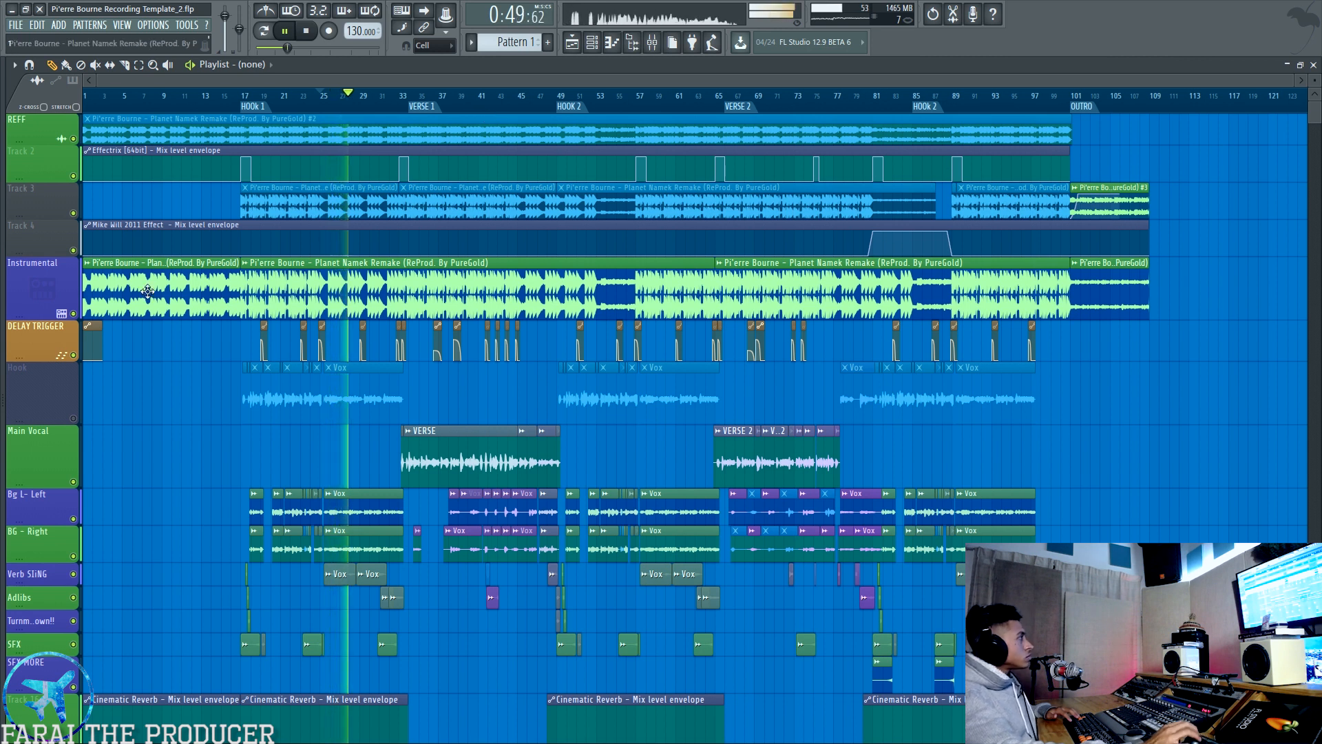
{"action": "left_click", "coordinate": [73, 418]}
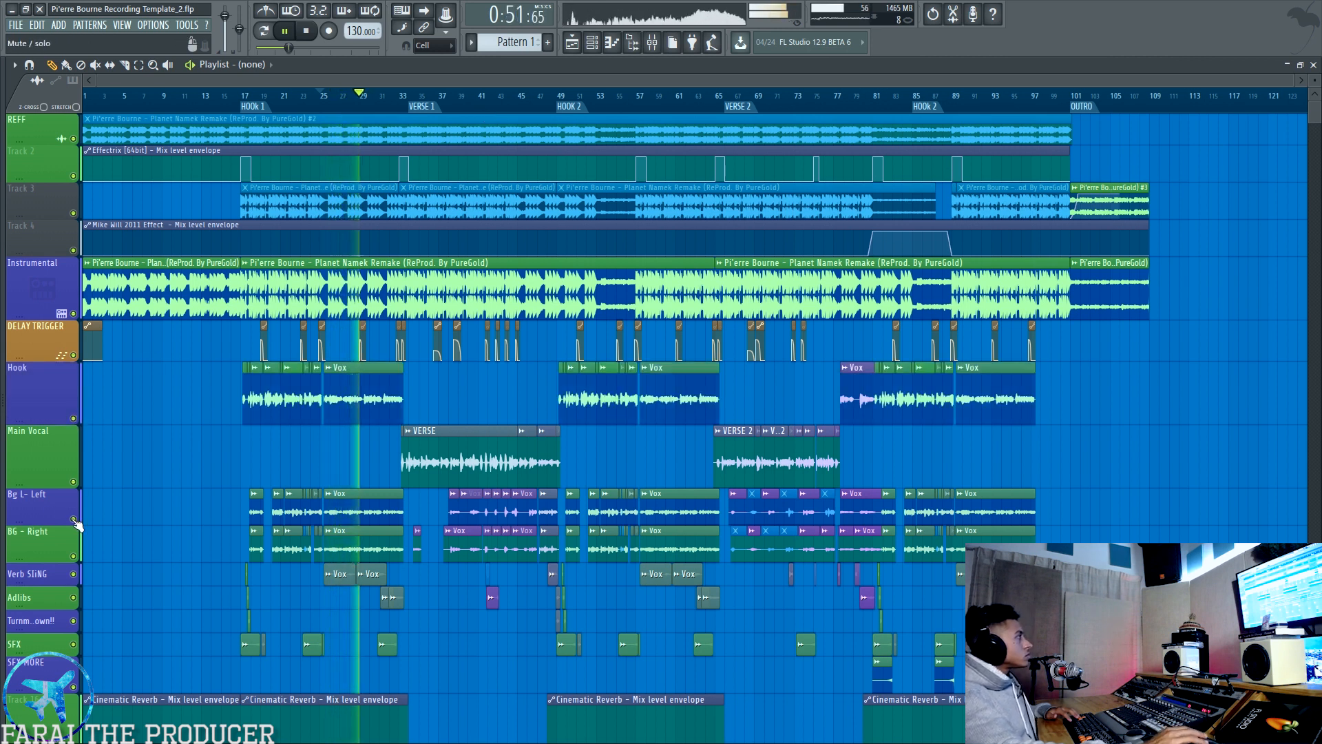
- Mute both background vocal tracks and Verb SLiNG to hear the main hook, unmute all three and stop playback
{"action": "left_click", "coordinate": [73, 519]}
{"action": "left_click", "coordinate": [73, 556]}
{"action": "left_click", "coordinate": [73, 574]}
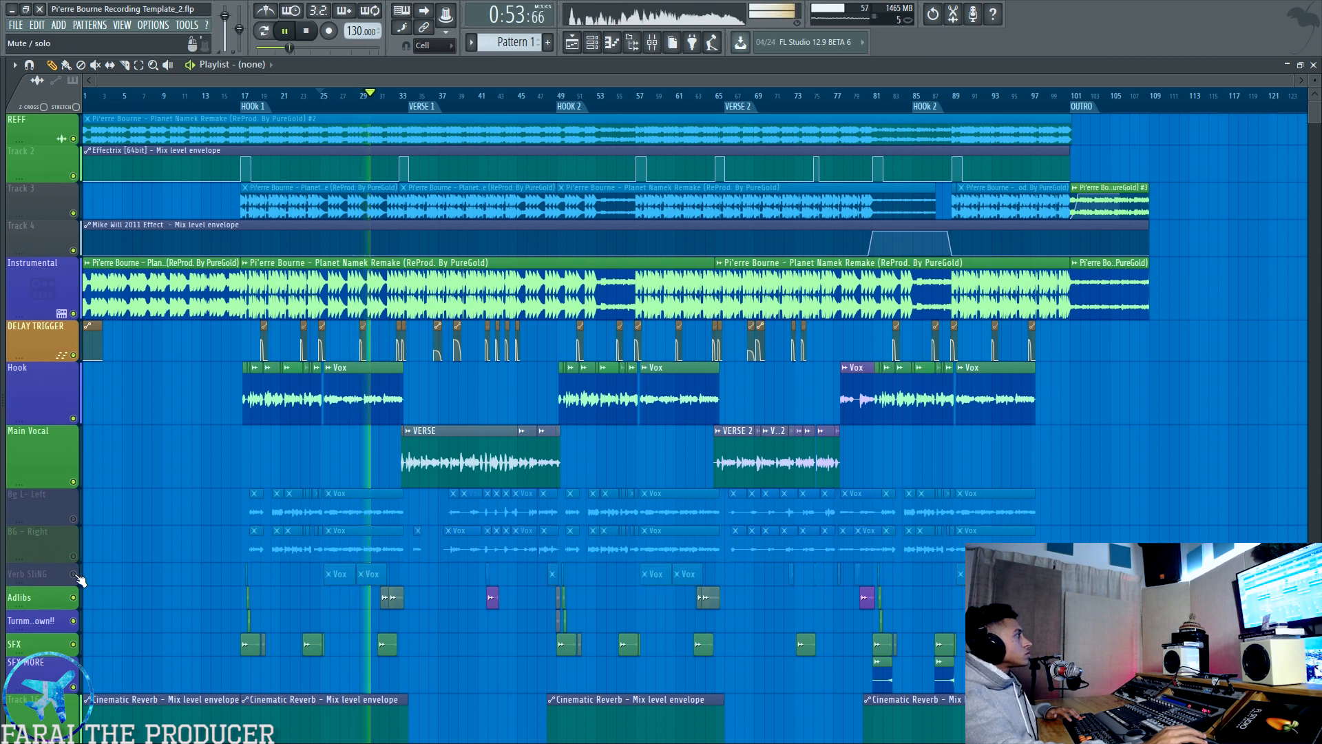
{"action": "left_click", "coordinate": [73, 574]}
{"action": "left_click", "coordinate": [73, 556]}
{"action": "left_click", "coordinate": [73, 519]}
{"action": "key", "text": "space"}
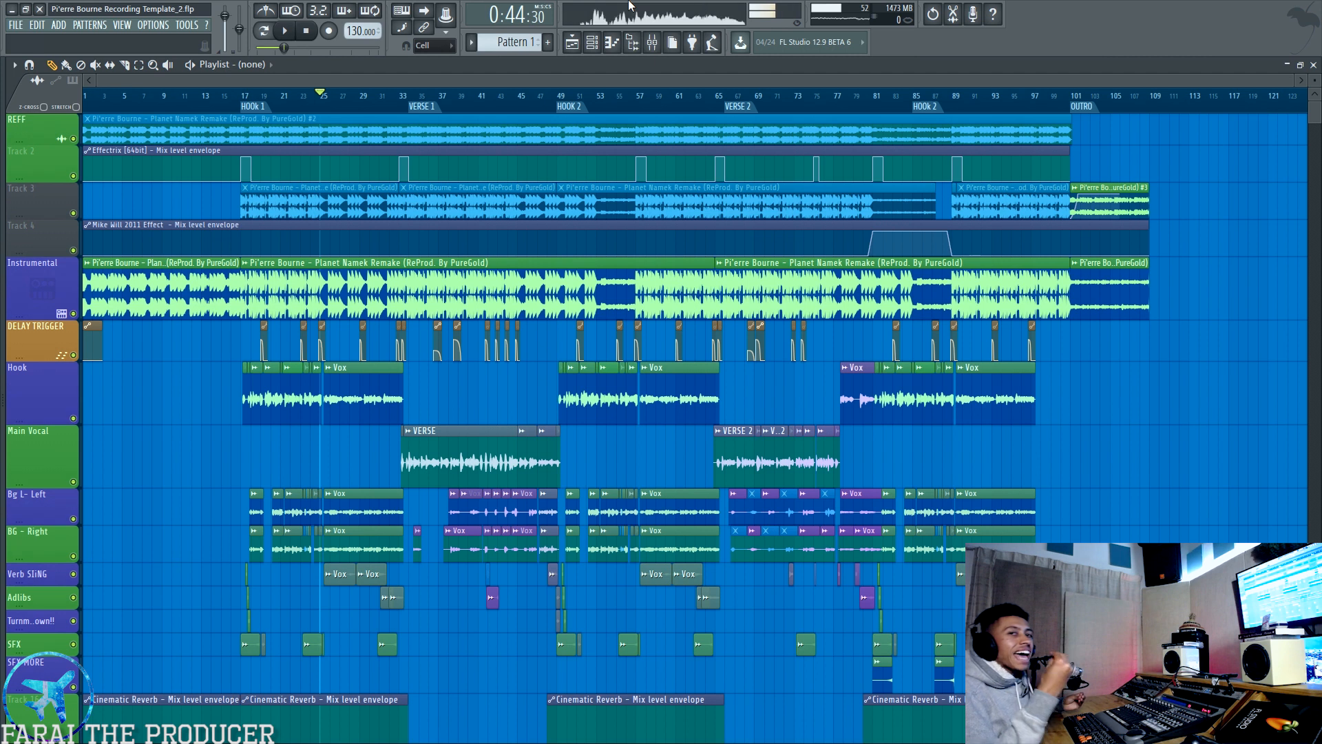
- Look at the Hook - L track in the mixer and return to the playlist
{"action": "left_click", "coordinate": [651, 43]}
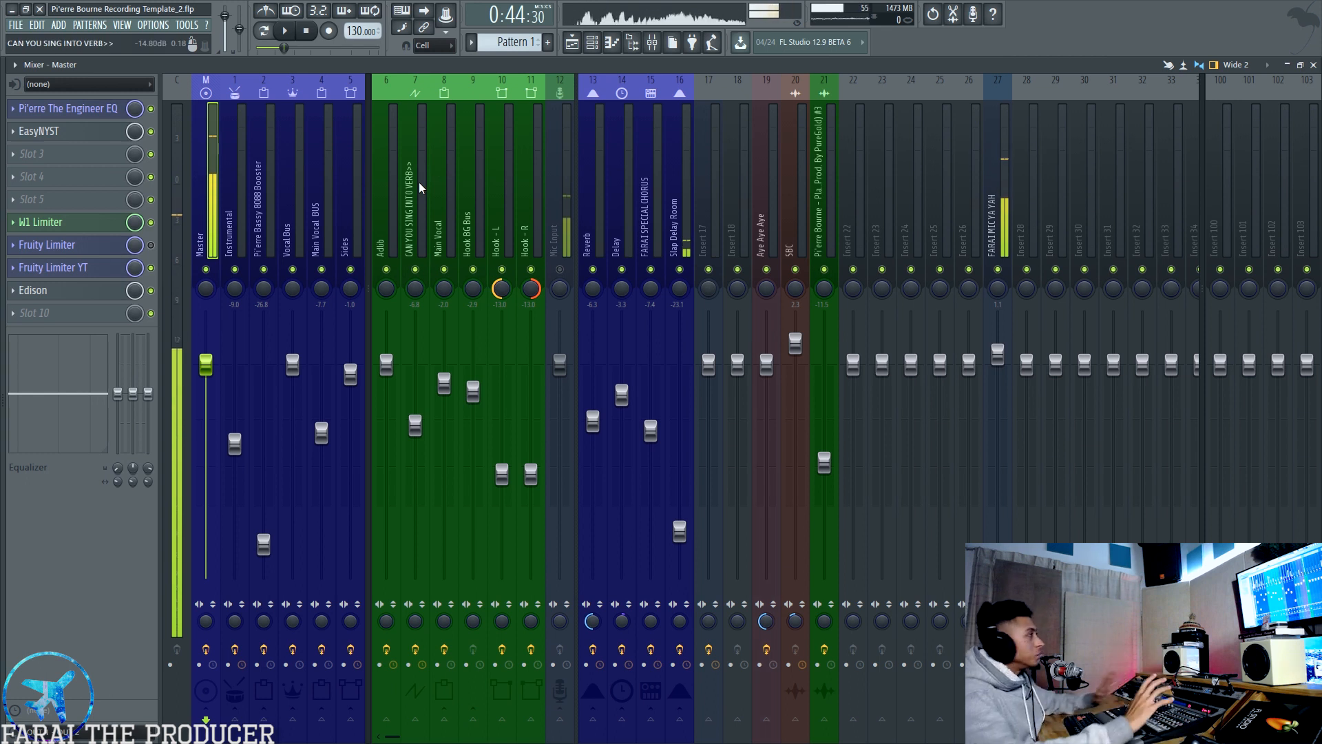
{"action": "left_click", "coordinate": [505, 172]}
{"action": "key", "text": "F5"}
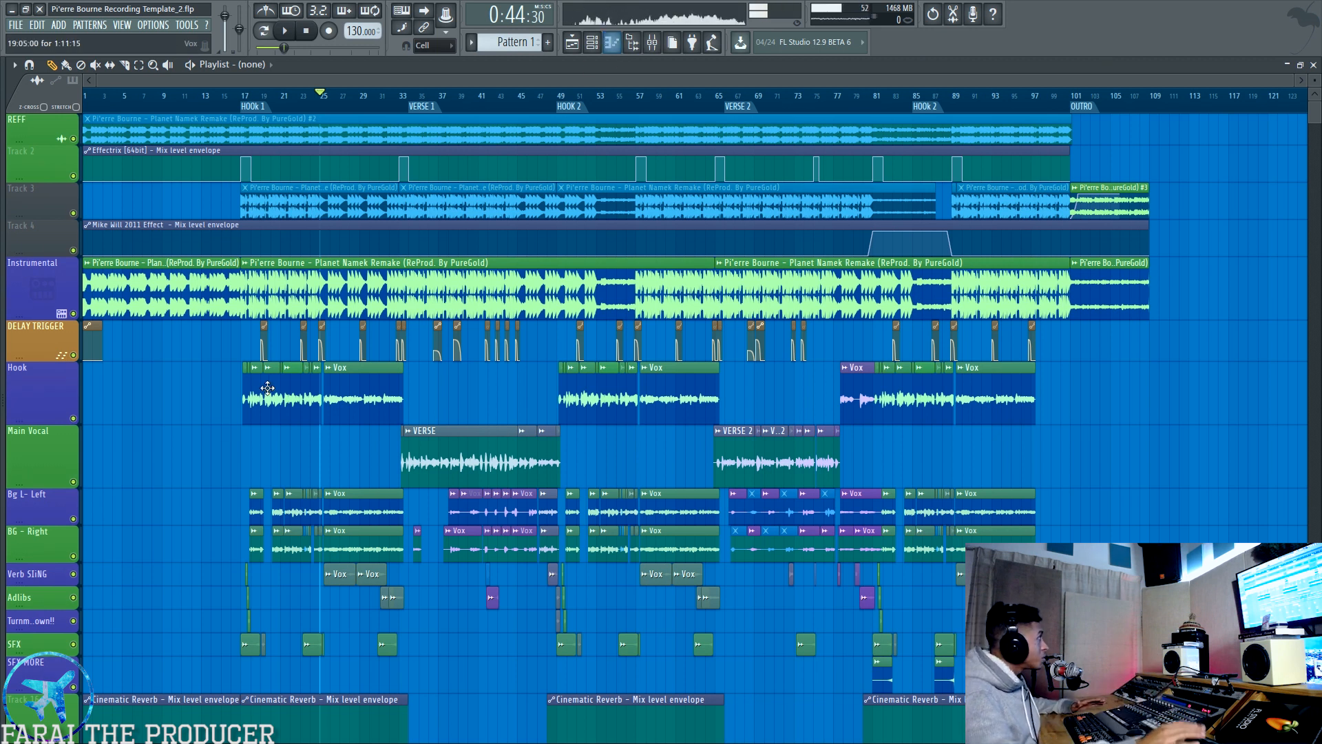
{"action": "left_click_drag", "start_coordinate": [212, 405], "coordinate": [415, 397]}
{"action": "right_click", "coordinate": [447, 389]}
{"action": "left_click_drag", "start_coordinate": [233, 406], "coordinate": [404, 402]}
{"action": "right_click", "coordinate": [439, 401]}
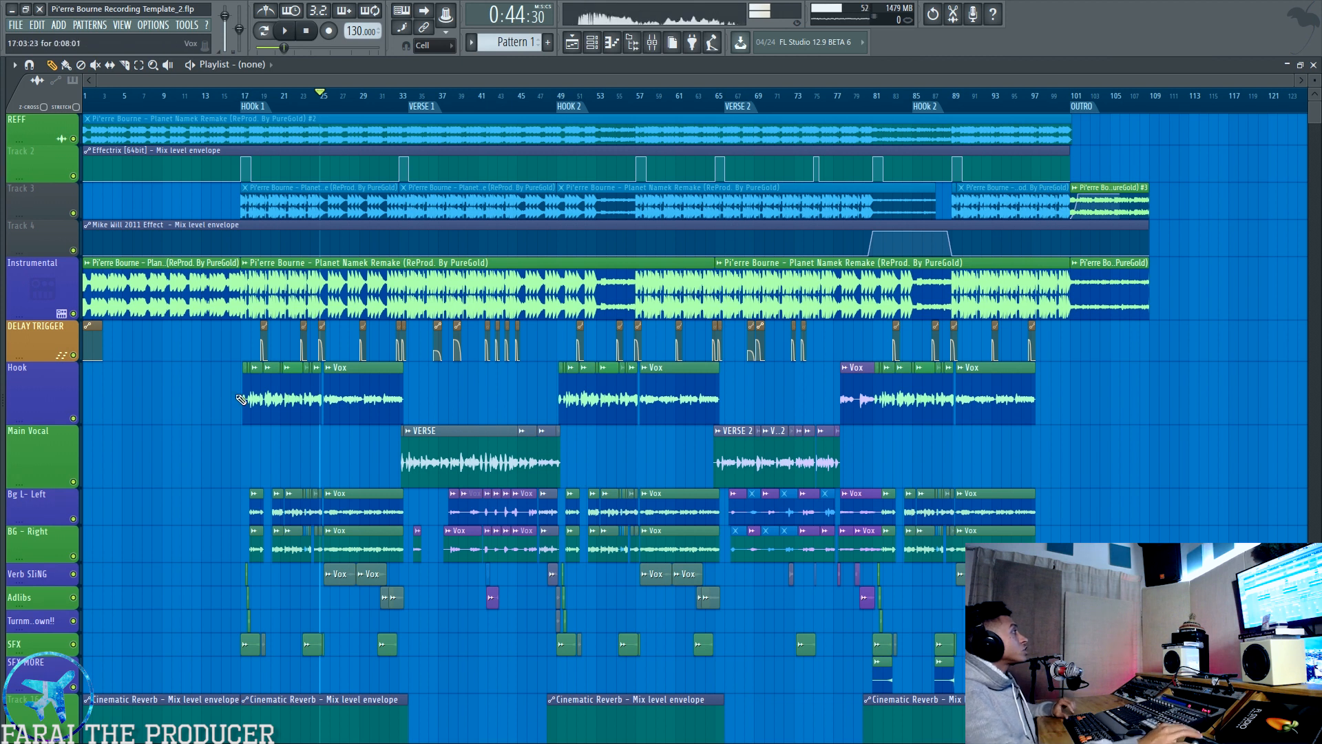
{"action": "left_click_drag", "start_coordinate": [241, 411], "coordinate": [401, 421]}
{"action": "right_click", "coordinate": [501, 383], "text": "ctrl"}
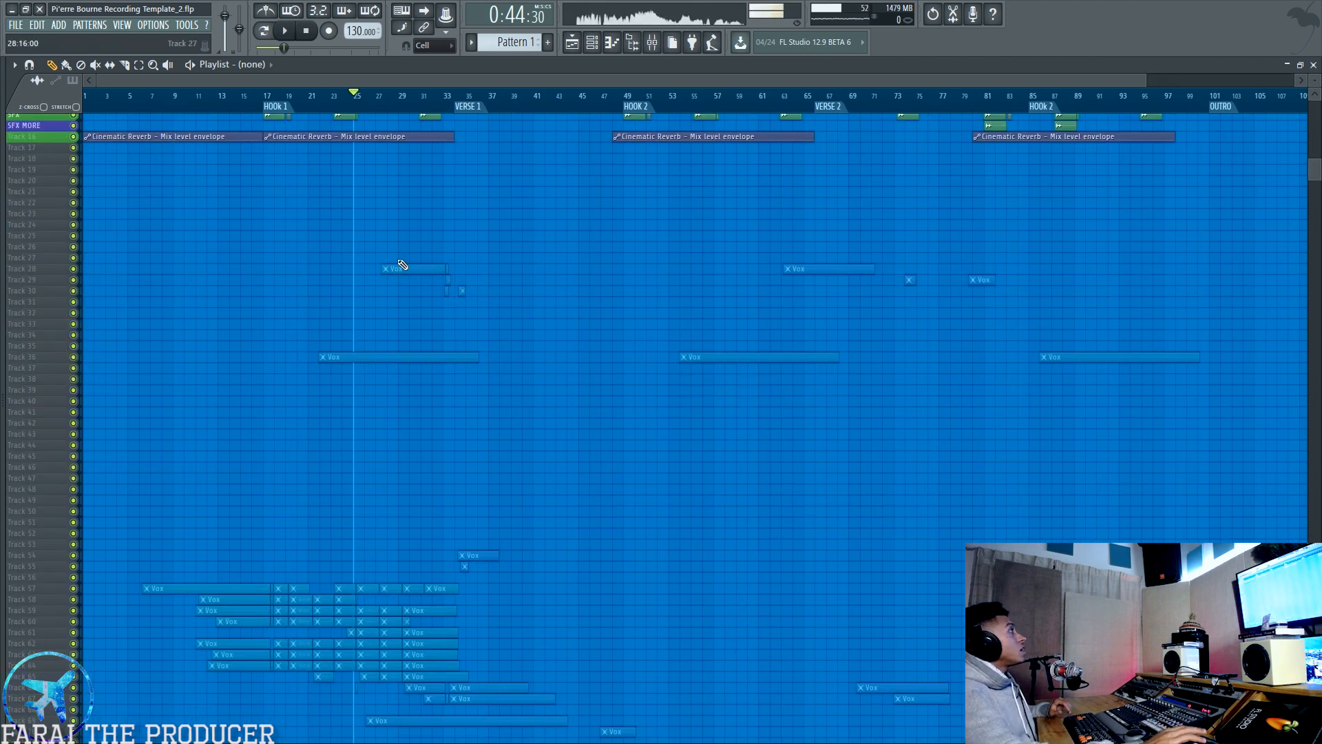
{"action": "scroll", "coordinate": [401, 266], "scroll_direction": "up", "scroll_amount": 5}
{"action": "scroll", "coordinate": [746, 521], "scroll_direction": "up", "scroll_amount": 6}
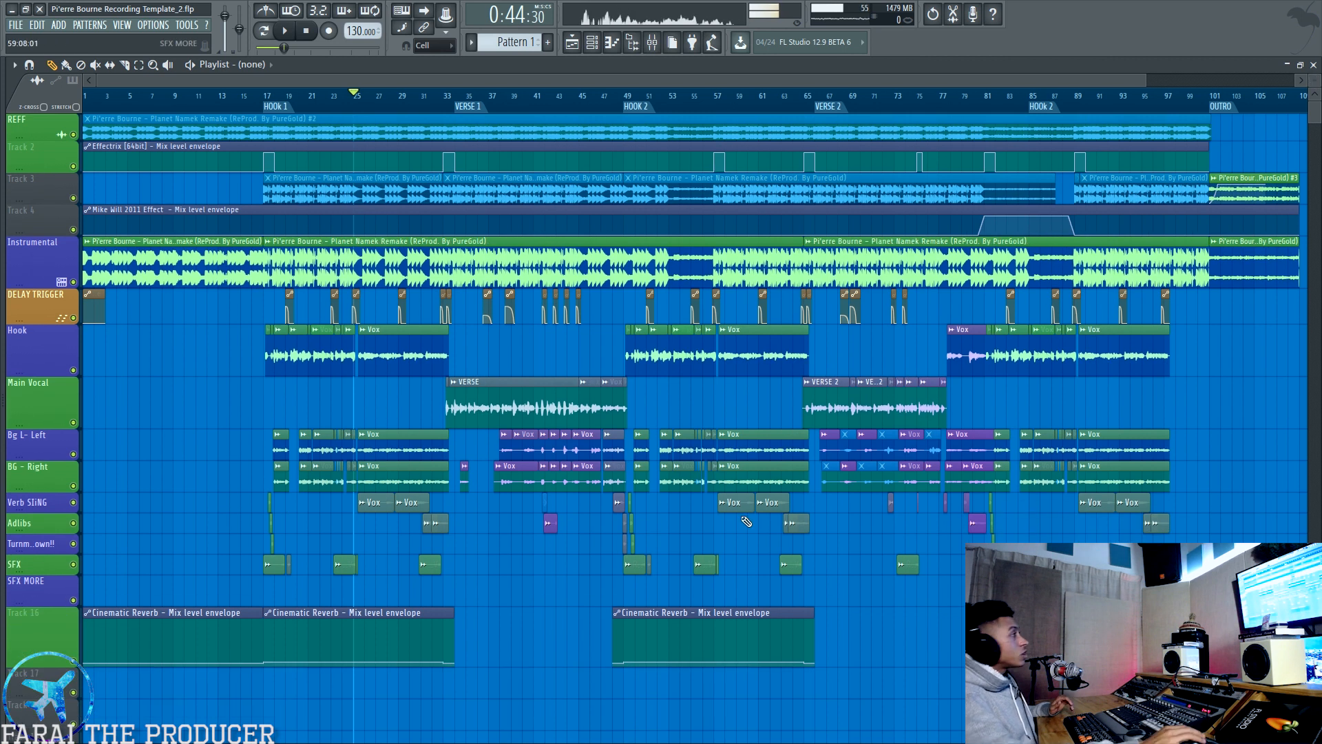
- Select the Hook track clips in the Hook 2 section of the playlist and clear the selection
{"action": "left_click_drag", "start_coordinate": [253, 356], "coordinate": [445, 376]}
{"action": "left_click", "coordinate": [487, 357], "text": "ctrl"}
{"action": "left_click_drag", "start_coordinate": [622, 356], "coordinate": [819, 365]}
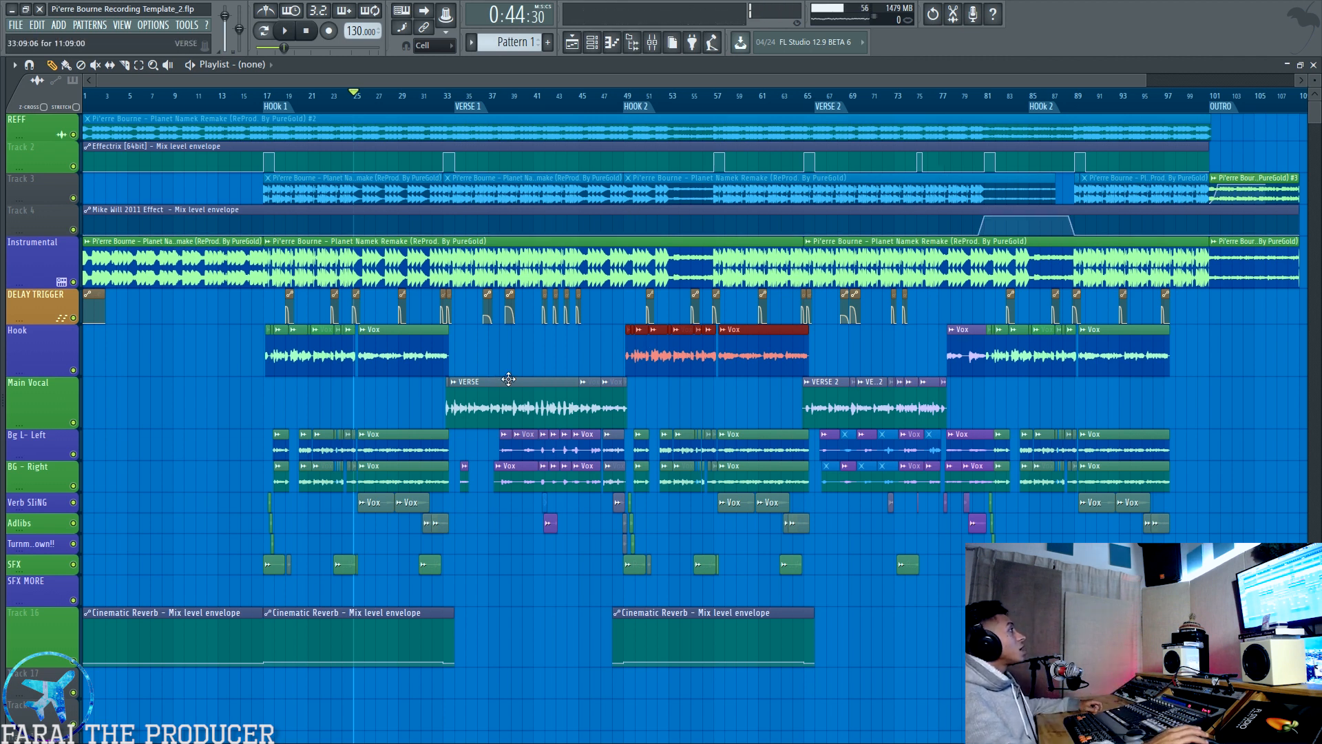
{"action": "left_click", "coordinate": [571, 356]}
{"action": "left_click", "coordinate": [266, 349]}
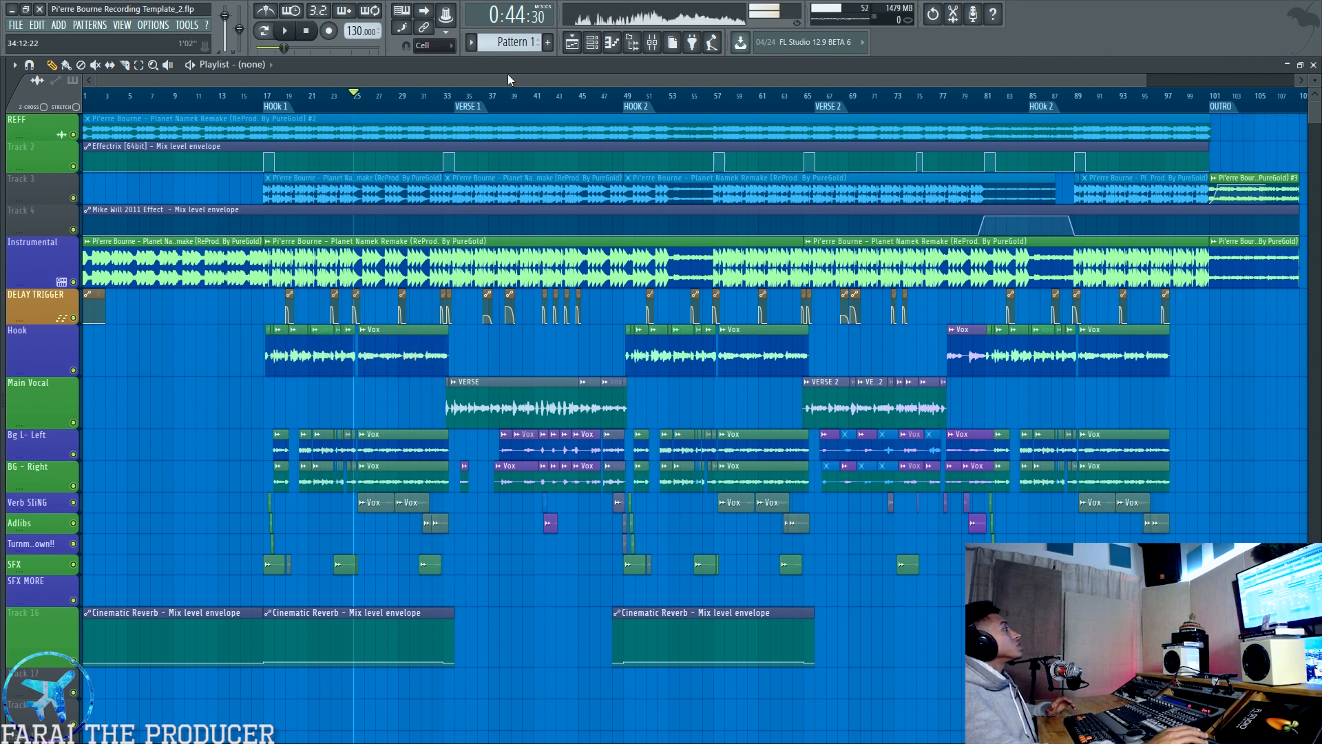
- Try routing the Mic Input mixer track to Hook - R, Main Vocal and Hook - L in turn, and toggle the mic input's mute
{"action": "left_click", "coordinate": [652, 43]}
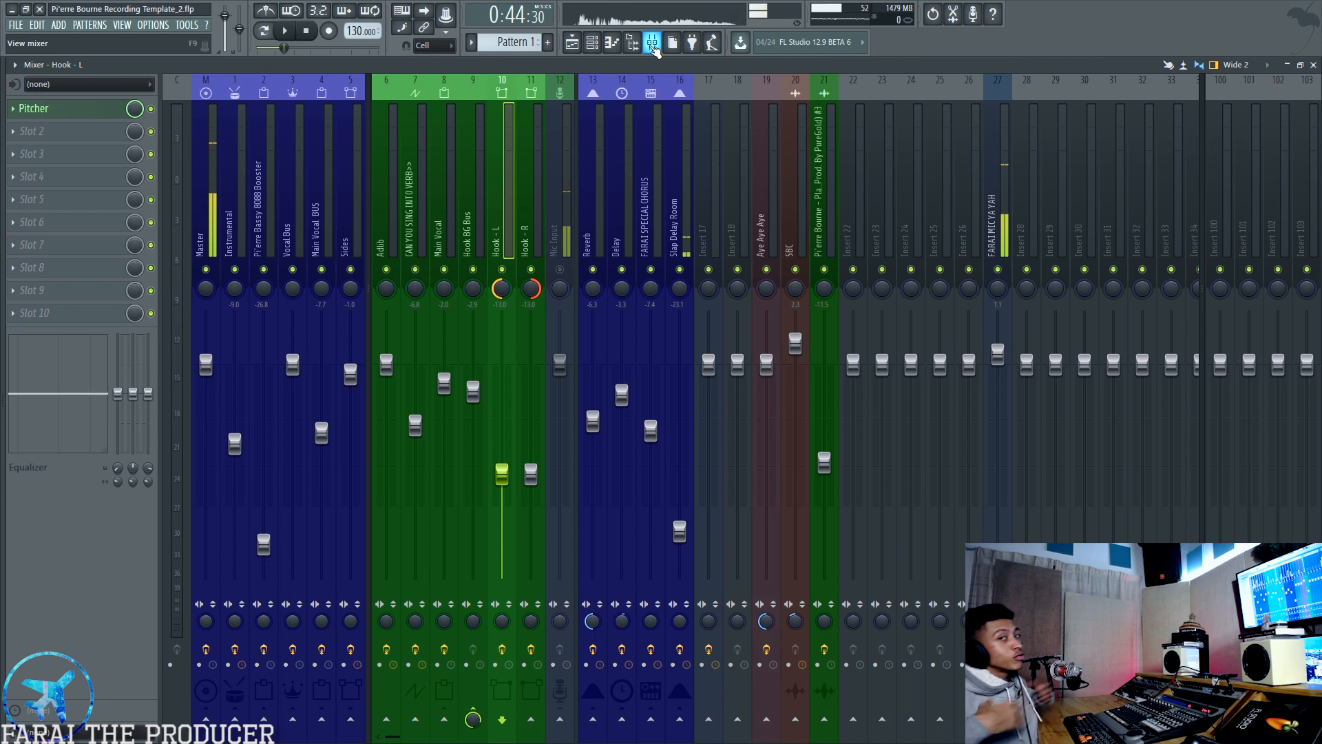
{"action": "left_click", "coordinate": [566, 195]}
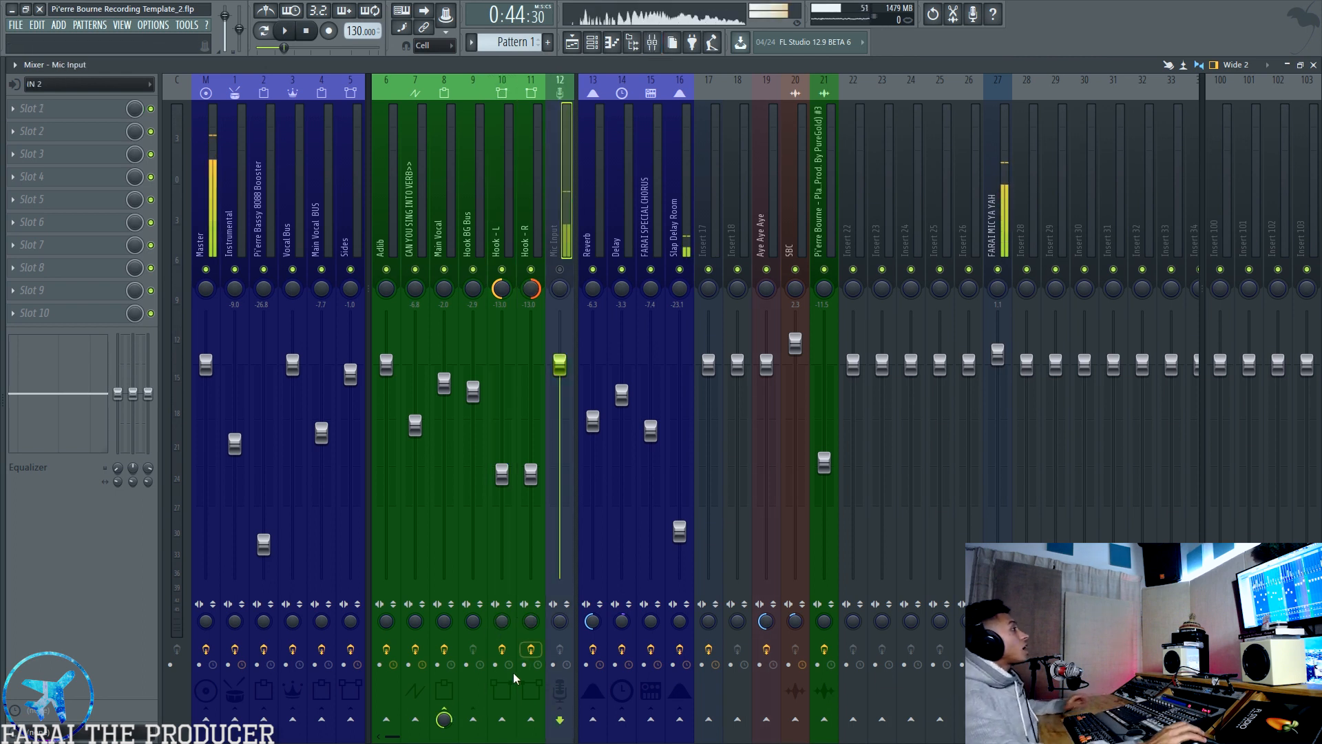
{"action": "left_click", "coordinate": [505, 721]}
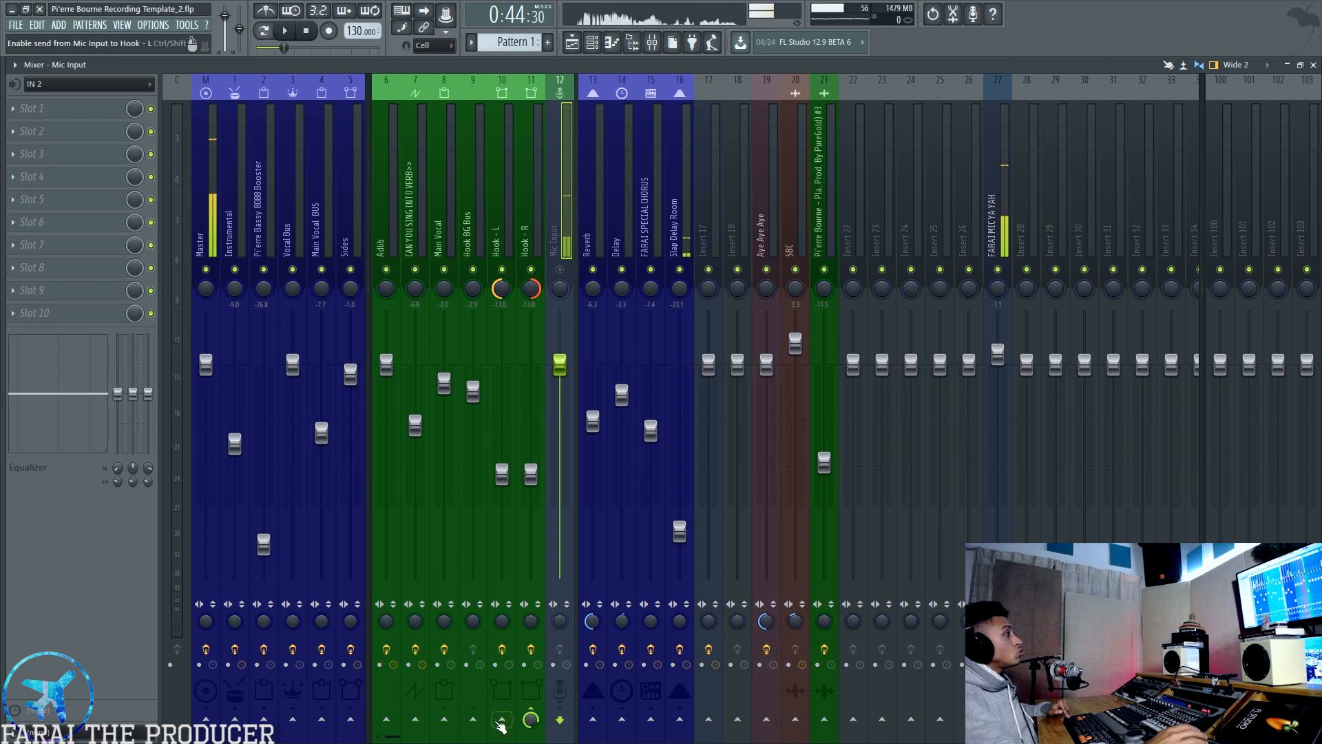
{"action": "left_click", "coordinate": [454, 721]}
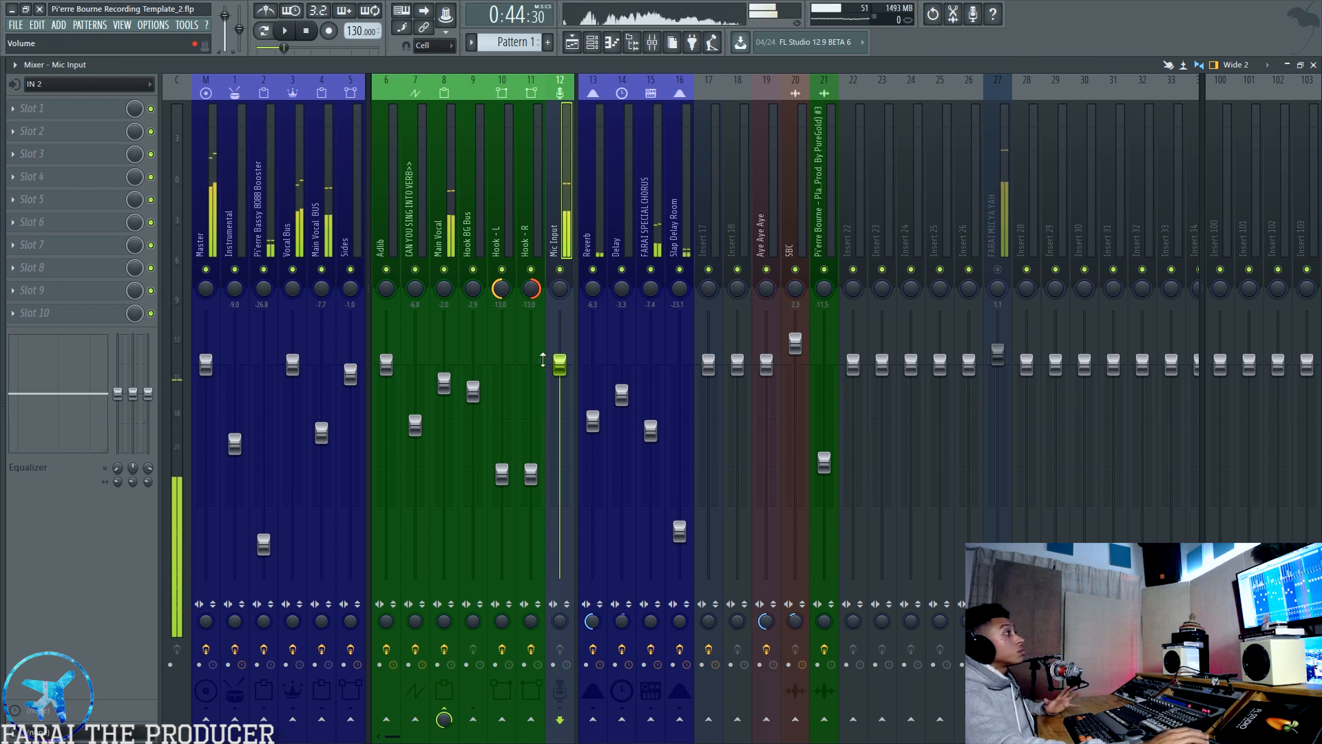
{"action": "left_click", "coordinate": [502, 720], "text": "ctrl"}
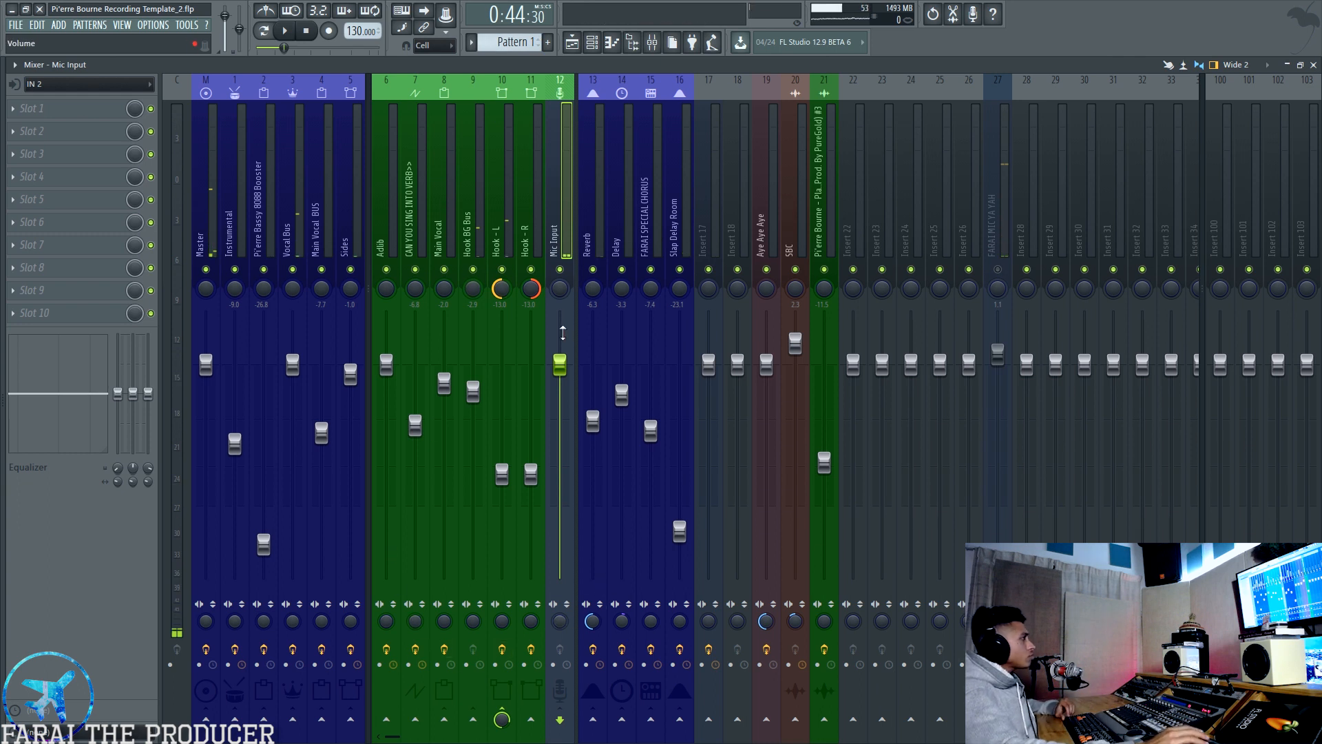
{"action": "left_click", "coordinate": [560, 269]}
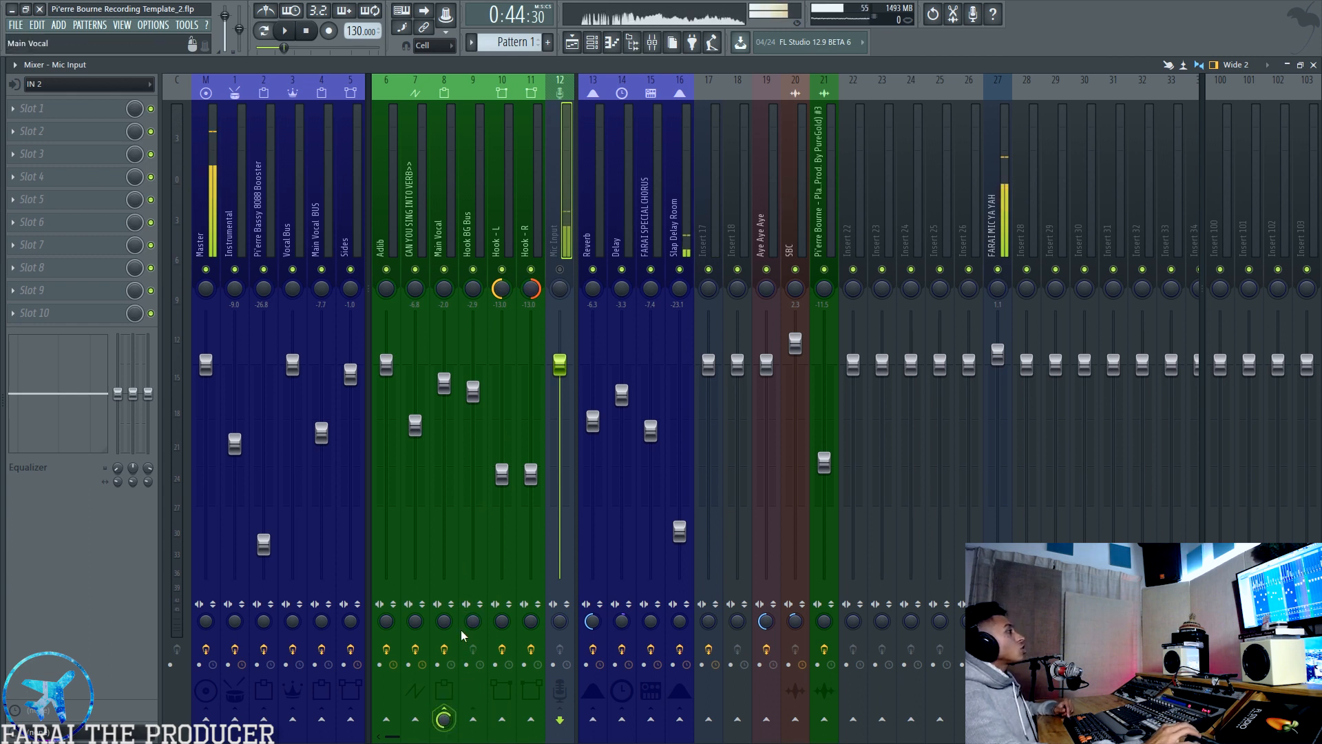
- Try changing the panning and raising the fader of the Hook - L mixer track, and undo both changes
{"action": "right_click", "coordinate": [505, 285]}
{"action": "left_click", "coordinate": [527, 252]}
{"action": "right_click", "coordinate": [502, 288]}
{"action": "left_click", "coordinate": [531, 303]}
{"action": "key", "text": "ctrl+z"}
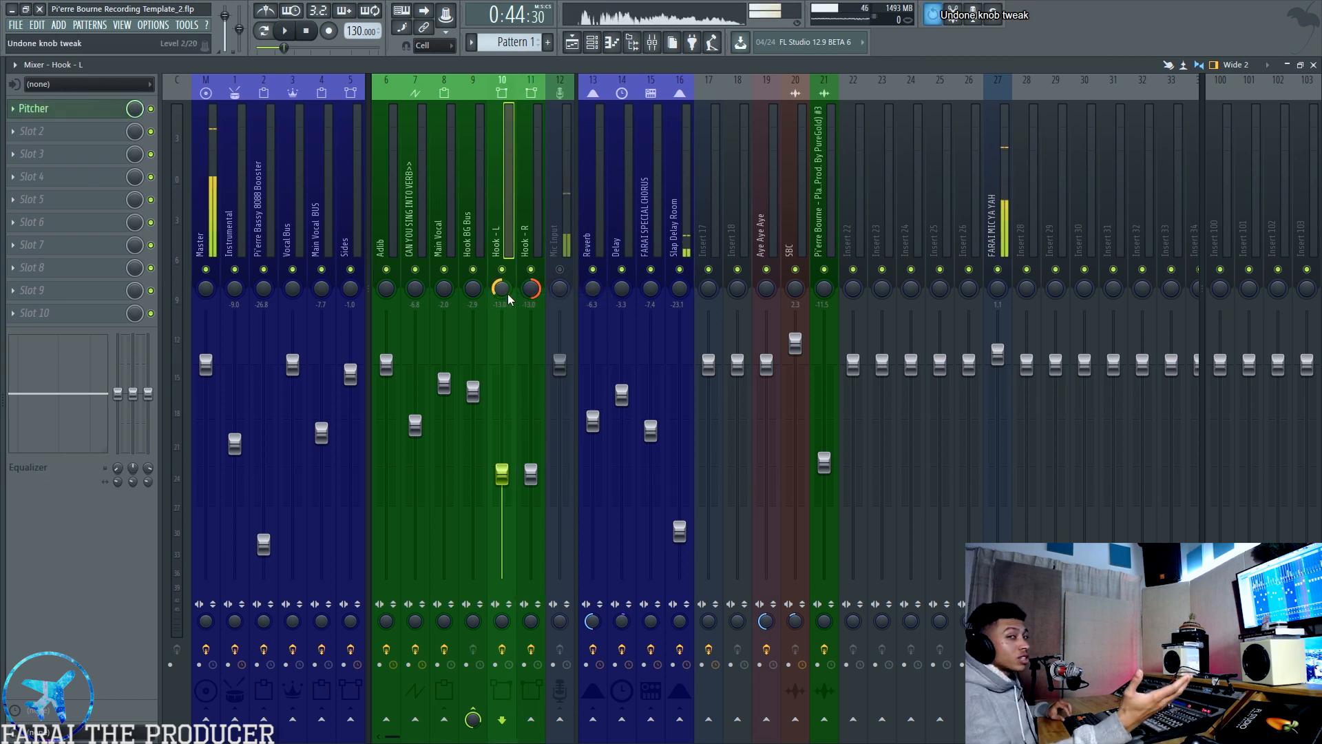
{"action": "left_click_drag", "start_coordinate": [502, 475], "coordinate": [502, 427]}
{"action": "key", "text": "ctrl+z"}
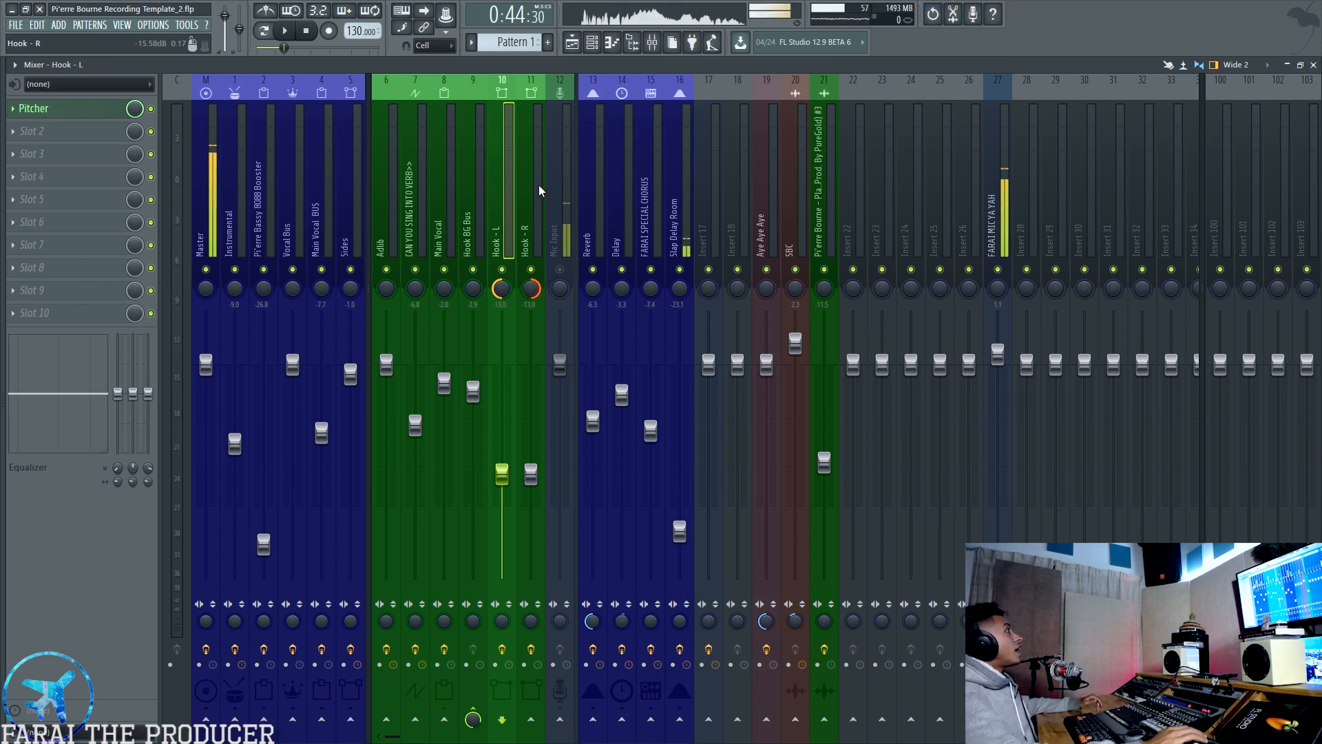
- Select the Hook - L and Hook - R mixer tracks, inspect the Pitcher effect on Hook - L and close it
{"action": "left_click", "coordinate": [536, 228], "text": "ctrl"}
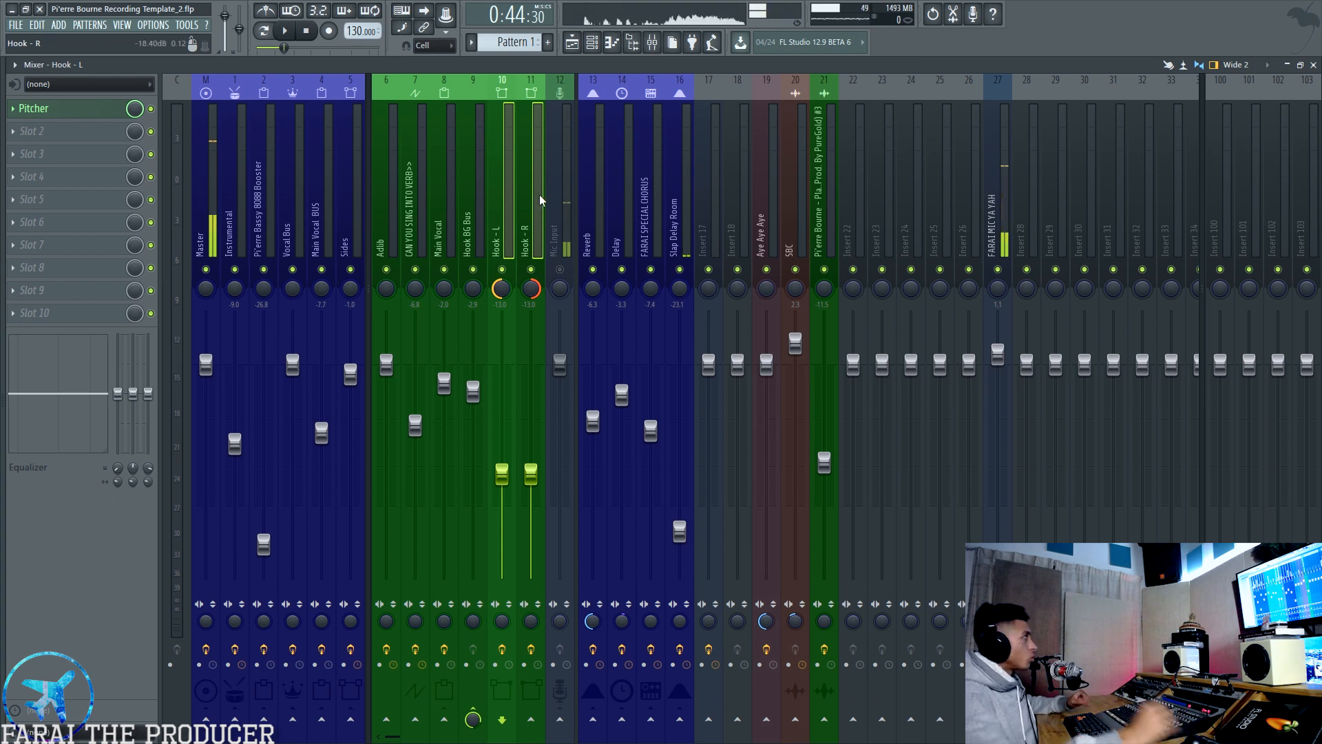
{"action": "left_click", "coordinate": [496, 213]}
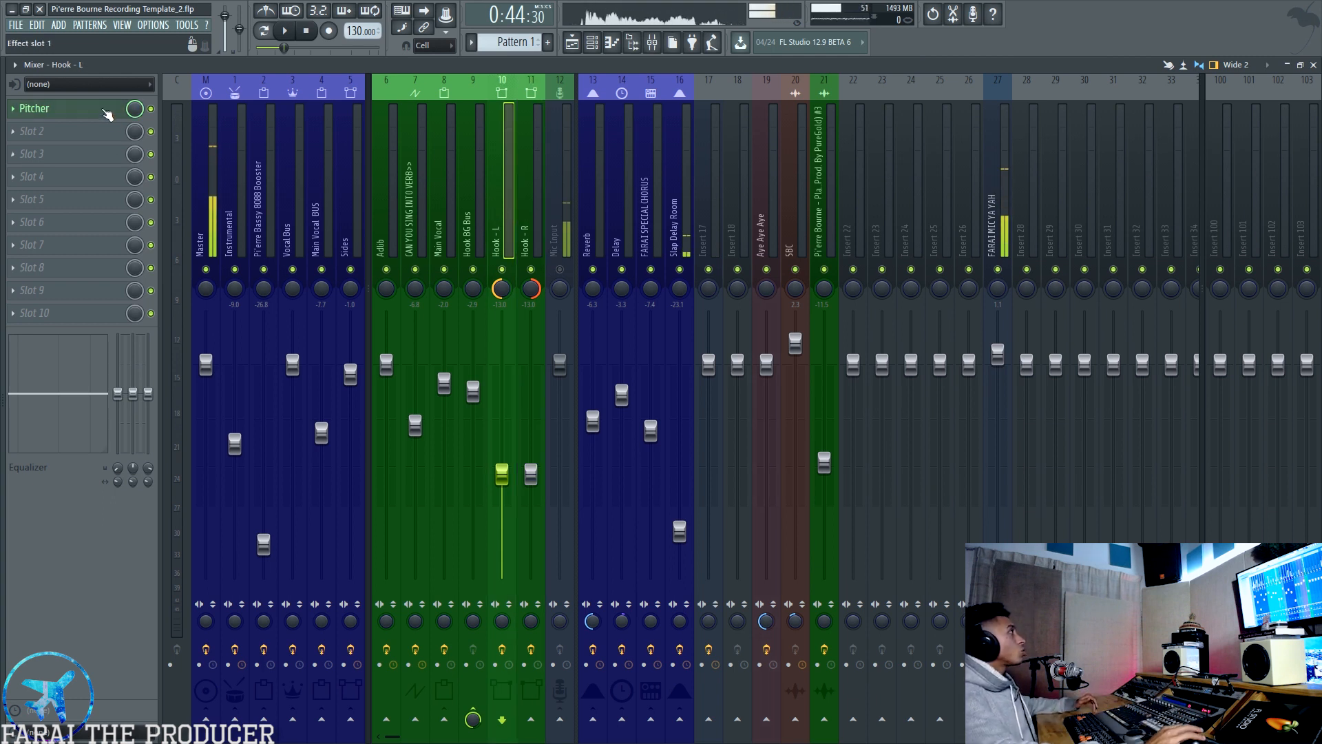
{"action": "left_click", "coordinate": [103, 109]}
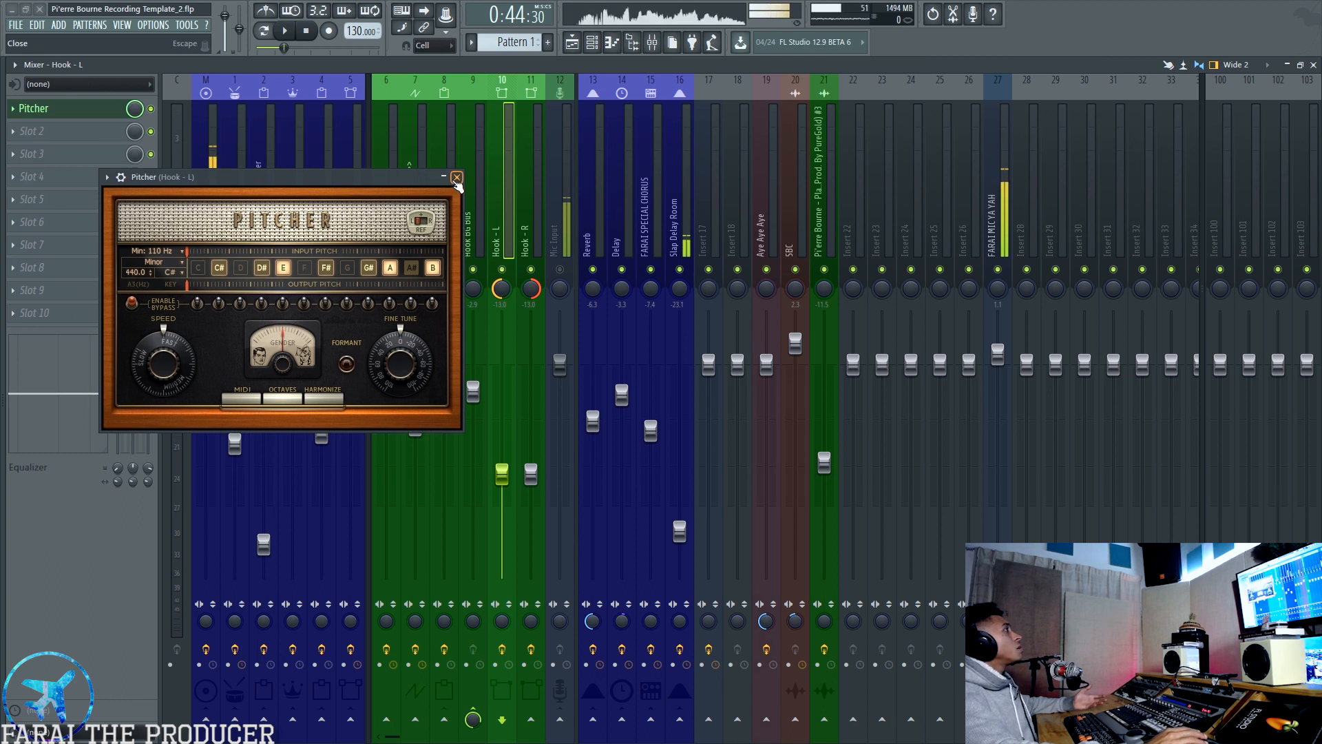
{"action": "left_click", "coordinate": [457, 177]}
- Compare the Main Vocal track's effect chain with the Pitcher settings on Hook - L, and close Pitcher
{"action": "left_click", "coordinate": [438, 172]}
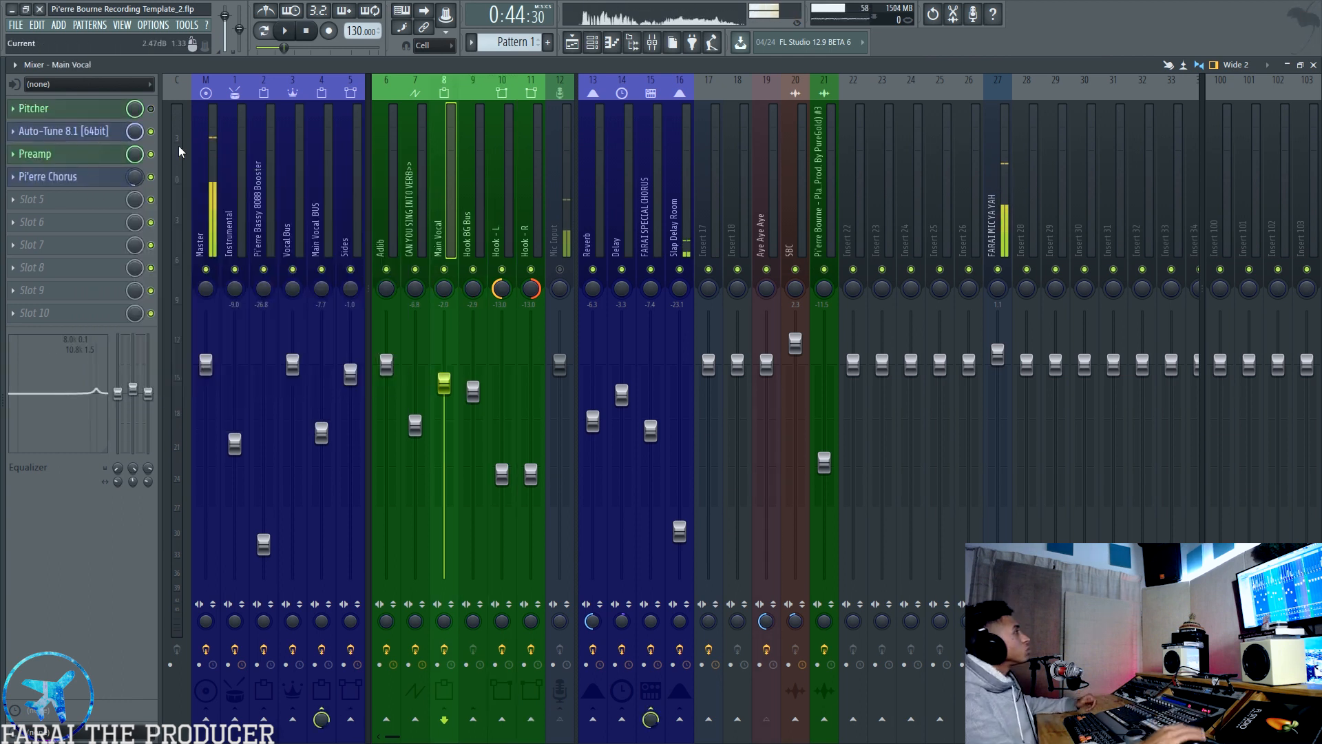
{"action": "left_click", "coordinate": [499, 172]}
{"action": "left_click", "coordinate": [69, 109]}
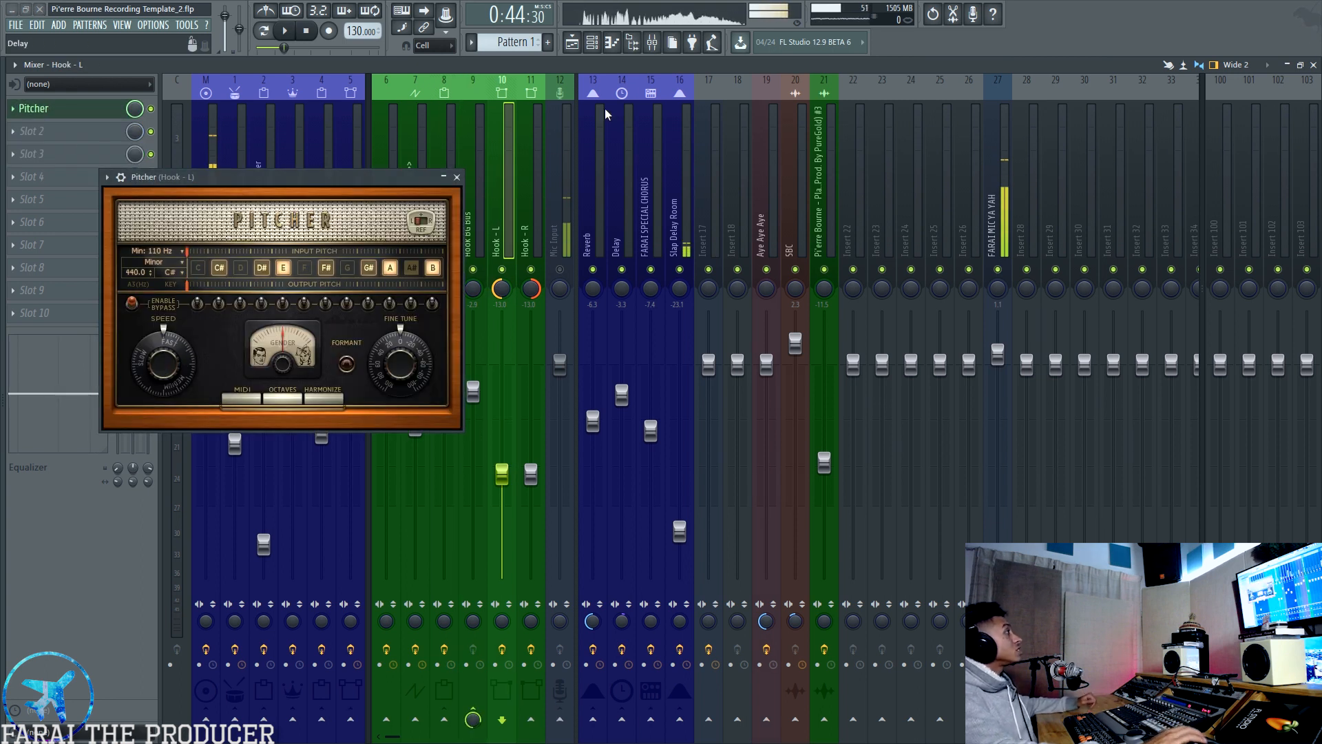
{"action": "left_click", "coordinate": [456, 177]}
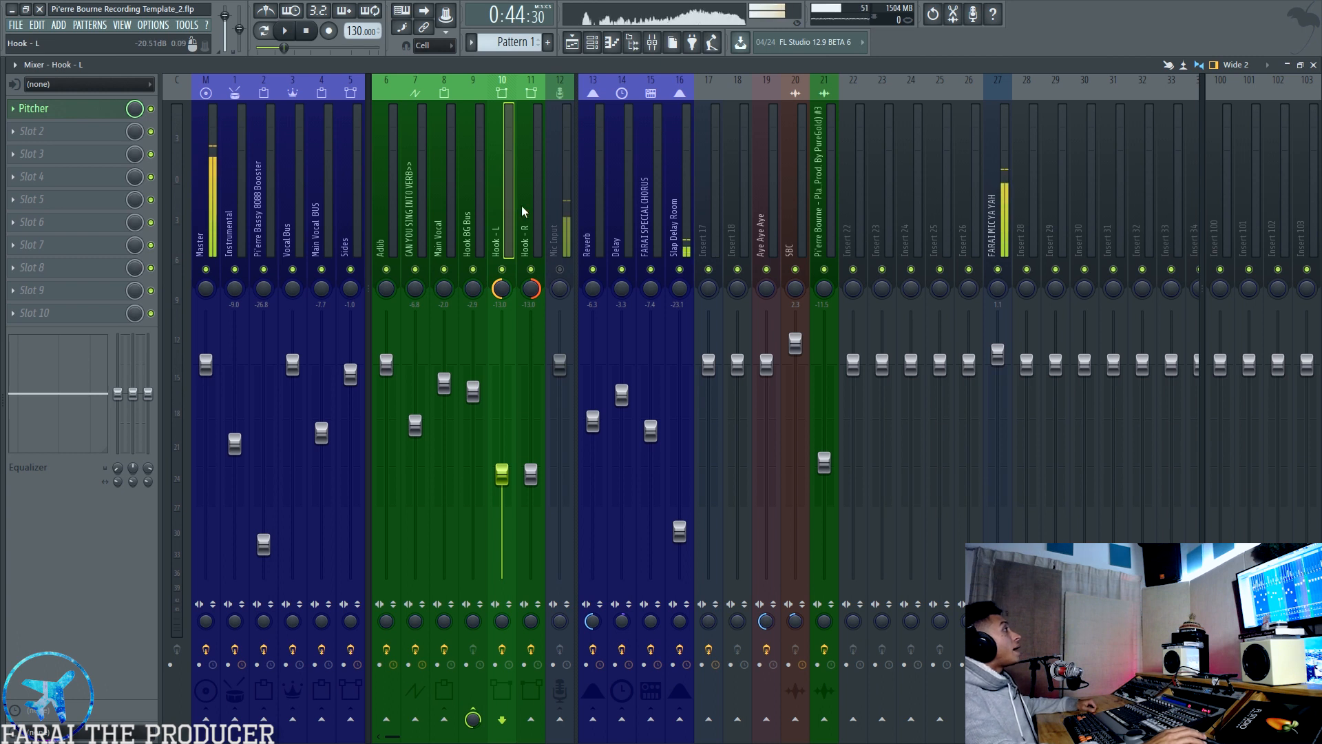
- Play the playlist from bar 25 and watch the Hook - L and Hook - R levels in the mixer
{"action": "left_click", "coordinate": [571, 42]}
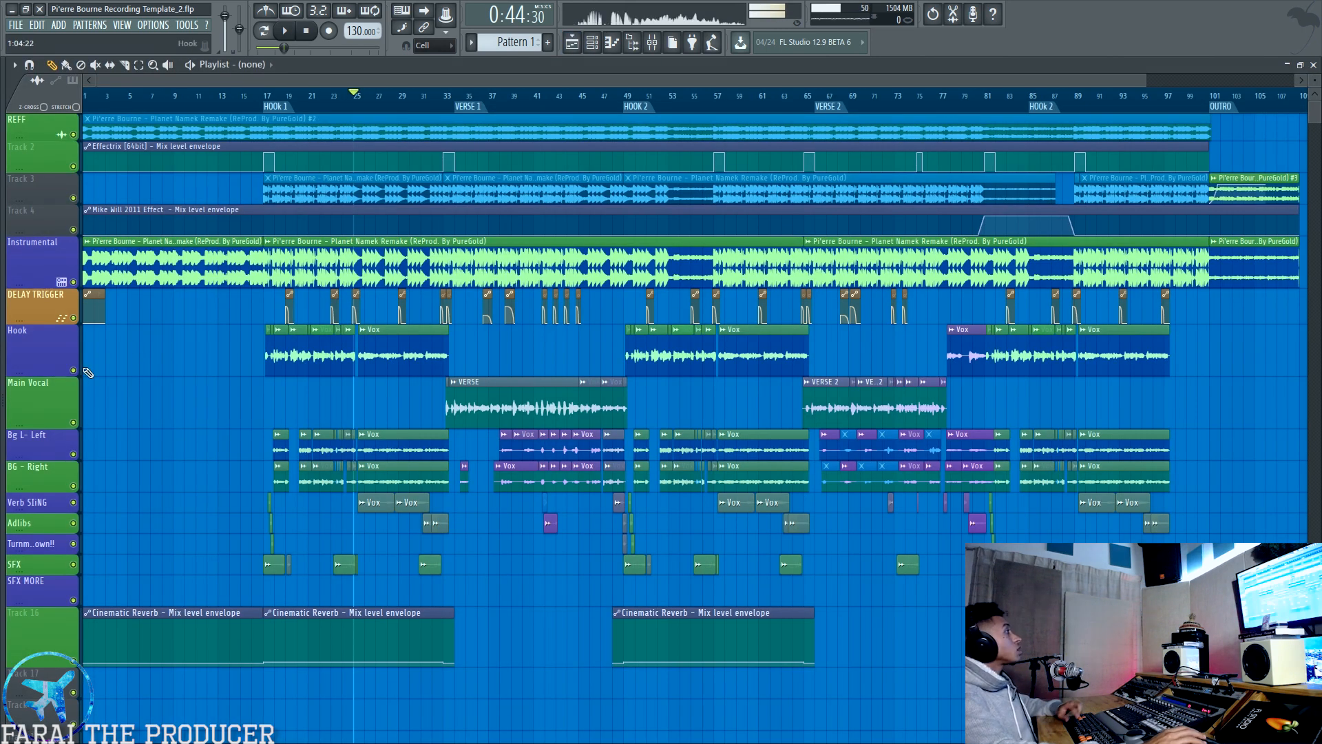
{"action": "key", "text": "space"}
{"action": "key", "text": "F9"}
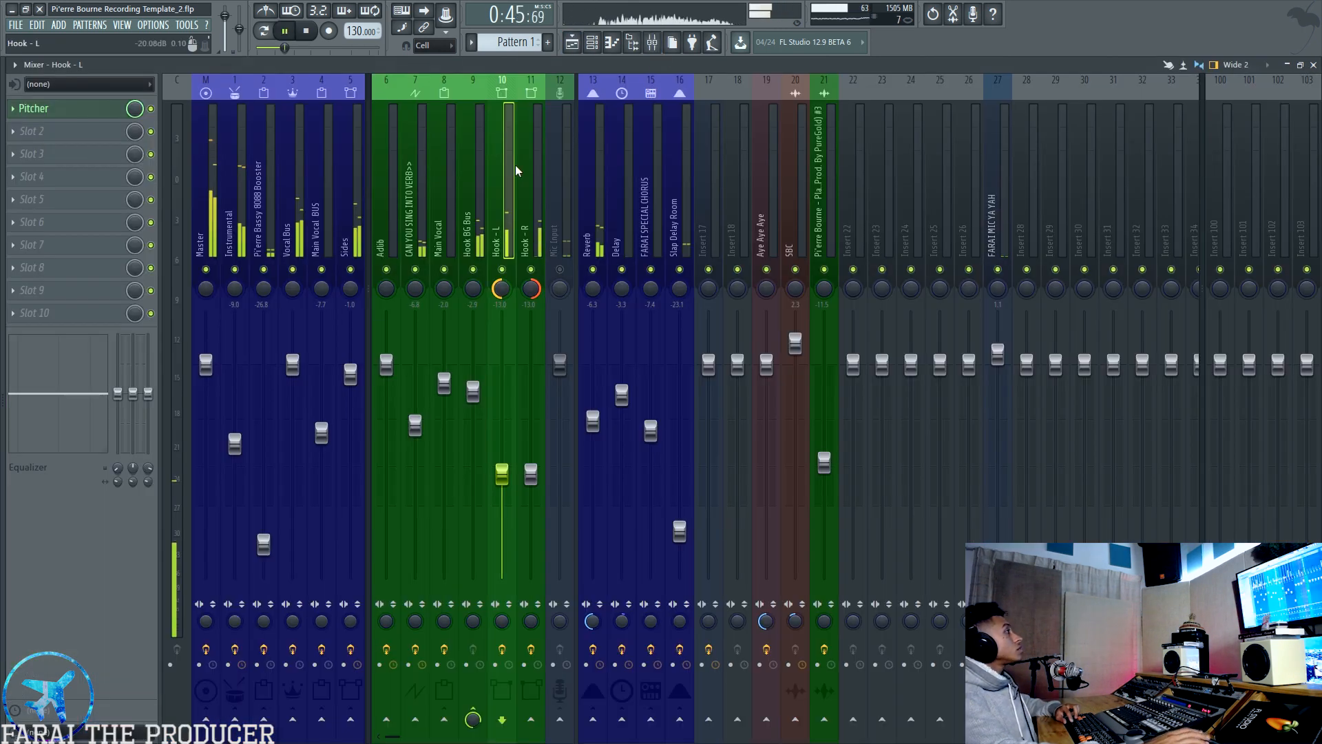
- Mute the Instrumental mixer track and reset the panning of Hook - L and Hook - R to the centre
{"action": "left_click", "coordinate": [235, 269]}
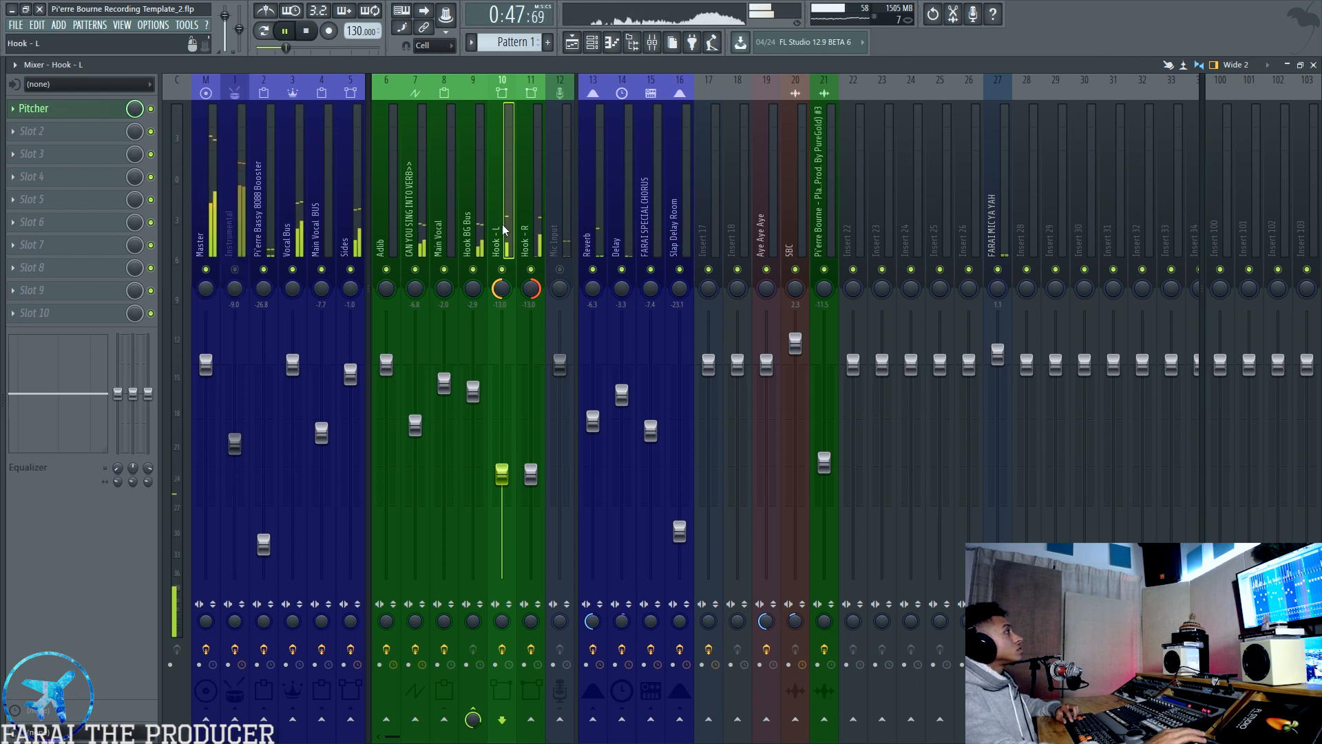
{"action": "right_click", "coordinate": [503, 284]}
{"action": "left_click", "coordinate": [508, 290]}
{"action": "right_click", "coordinate": [529, 288]}
{"action": "left_click", "coordinate": [534, 296]}
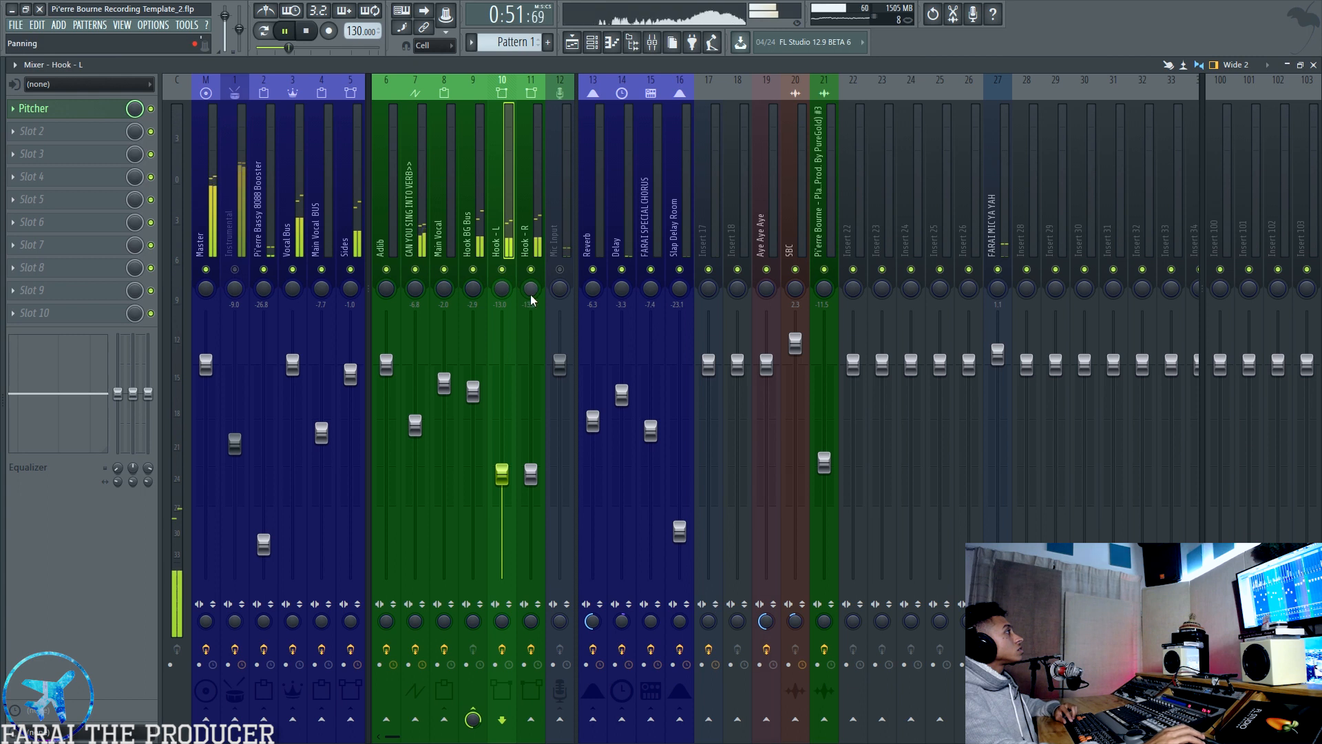
- Pan Hook - R to the right and Hook - L to the left, and mute the CAN YOU SING INTO VERB mixer track
{"action": "left_click_drag", "start_coordinate": [531, 293], "coordinate": [531, 227]}
{"action": "left_click_drag", "start_coordinate": [503, 294], "coordinate": [501, 359]}
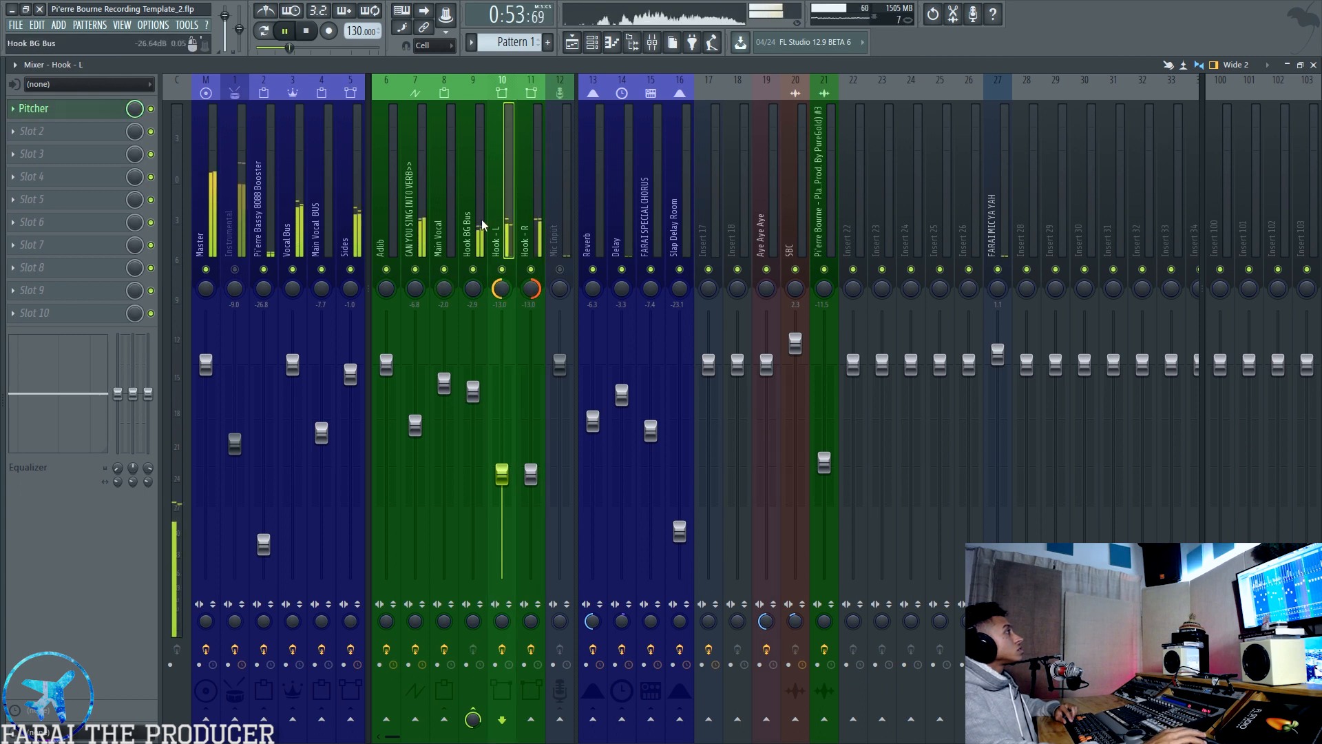
{"action": "left_click", "coordinate": [416, 269]}
{"action": "left_click_drag", "start_coordinate": [502, 292], "coordinate": [517, 327]}
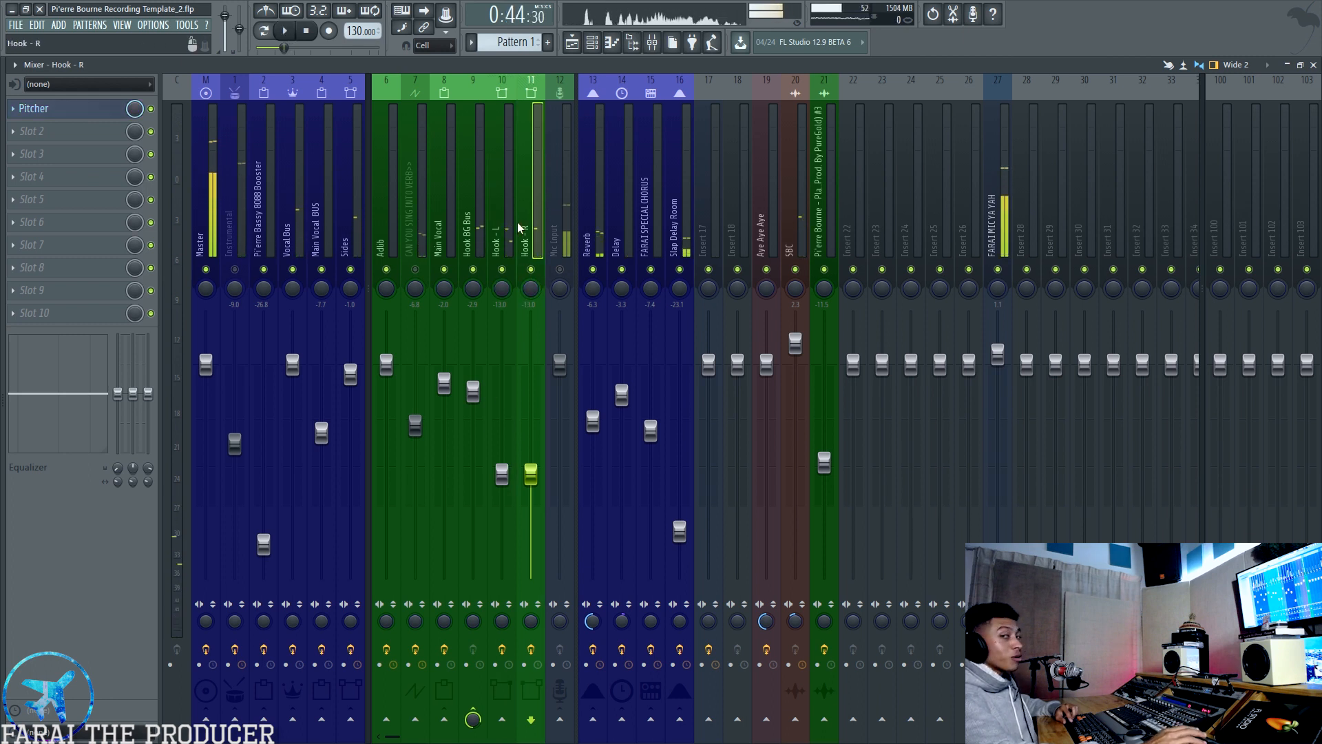
{"action": "left_click_drag", "start_coordinate": [501, 294], "coordinate": [506, 337]}
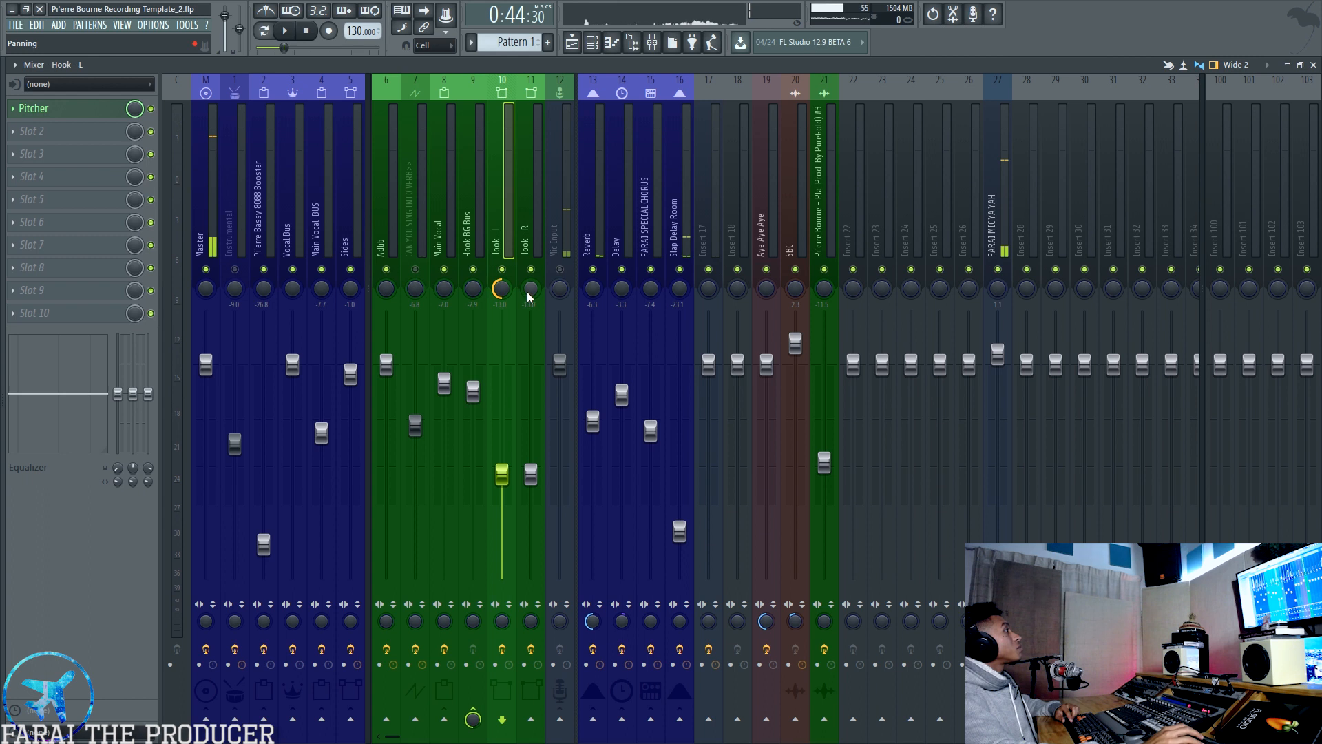
{"action": "left_click_drag", "start_coordinate": [530, 294], "coordinate": [521, 246]}
- Look over the background vocal tracks in the playlist, and play the hook from bar 25 with the Hook - L mixer track selected
{"action": "key", "text": "F5"}
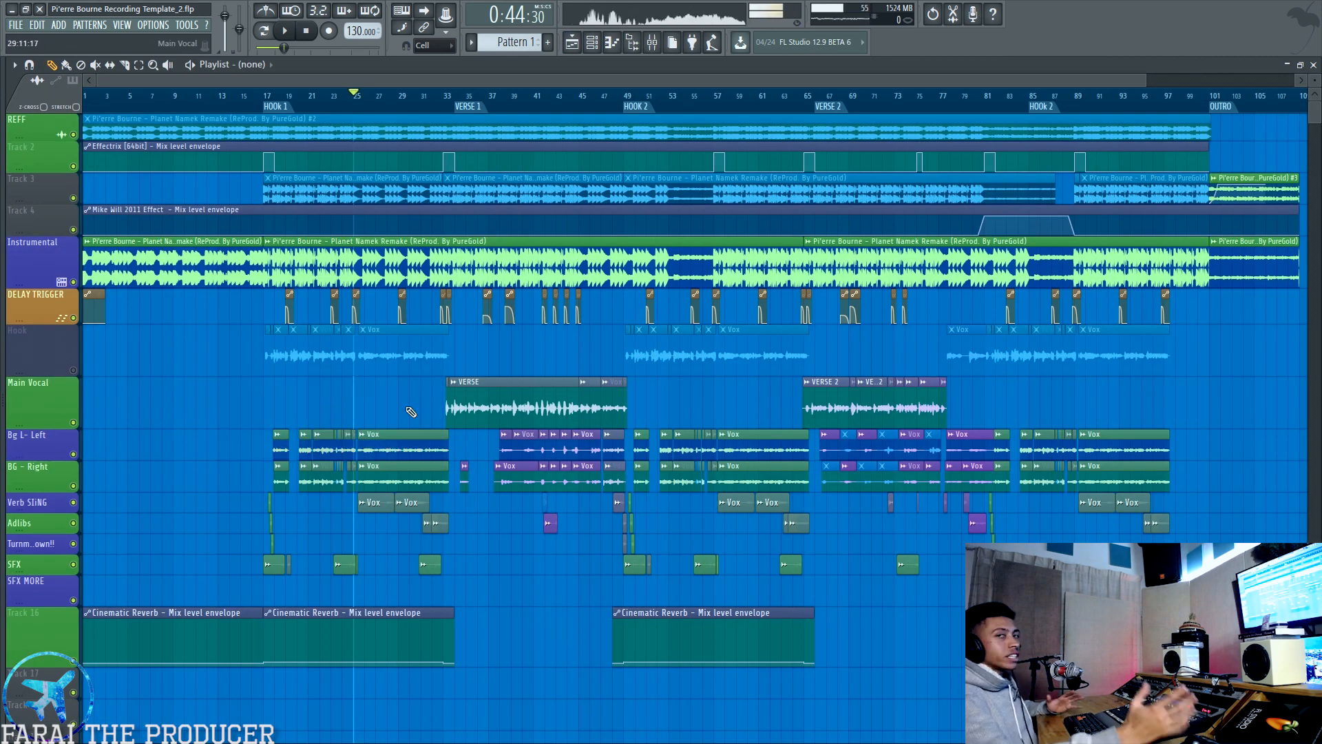
{"action": "left_click", "coordinate": [653, 44]}
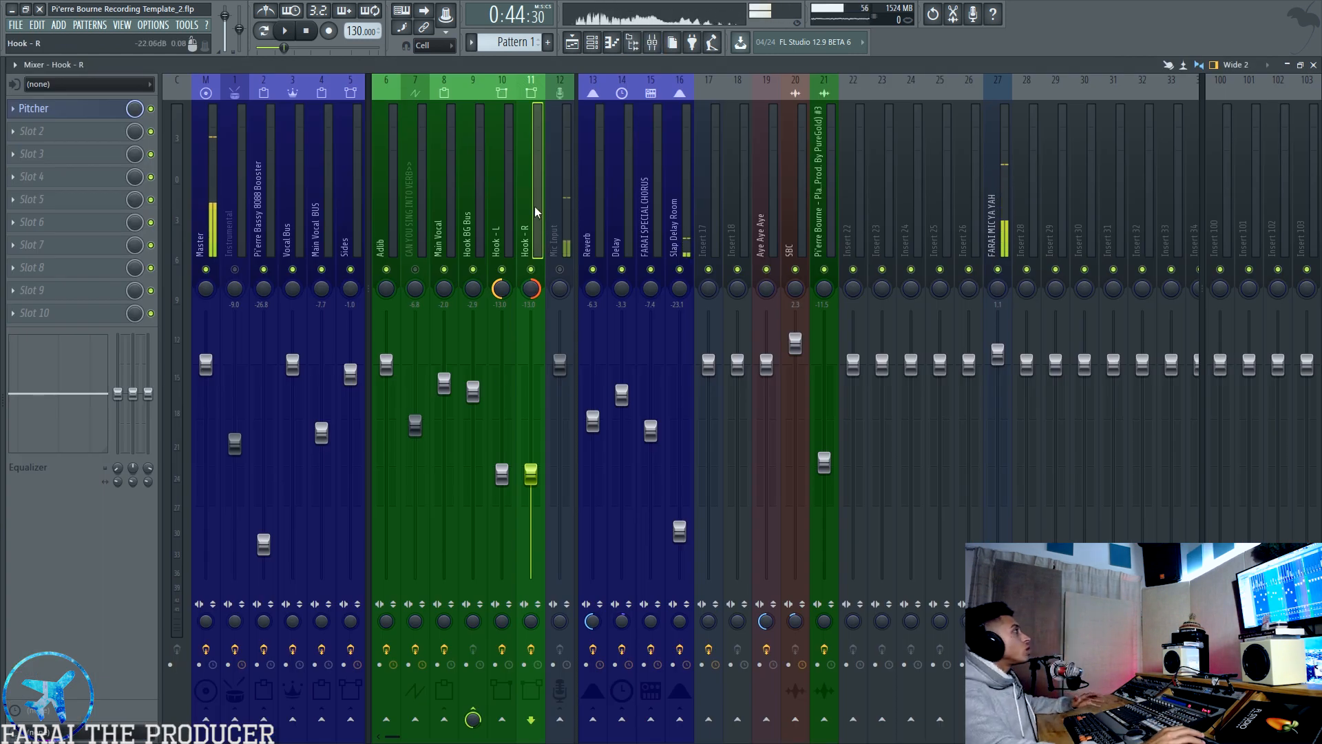
{"action": "left_click", "coordinate": [502, 290]}
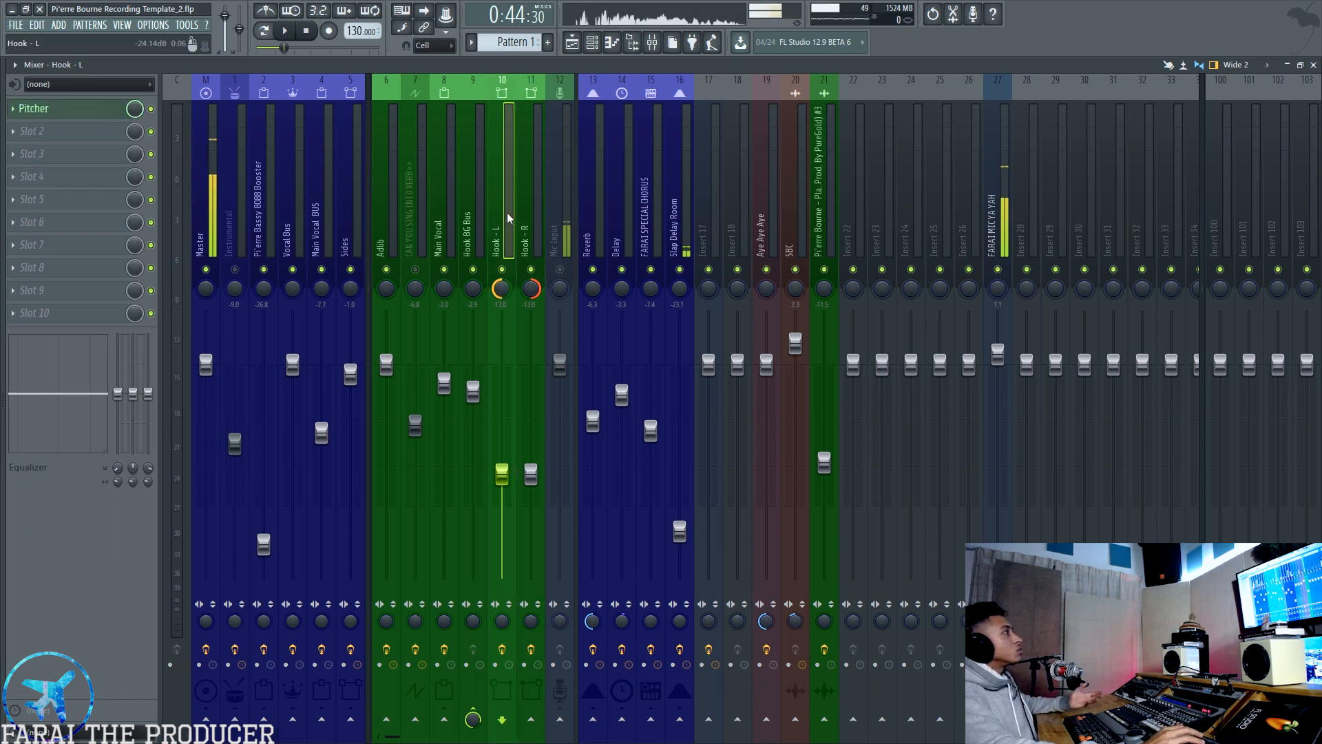
{"action": "key", "text": "space"}
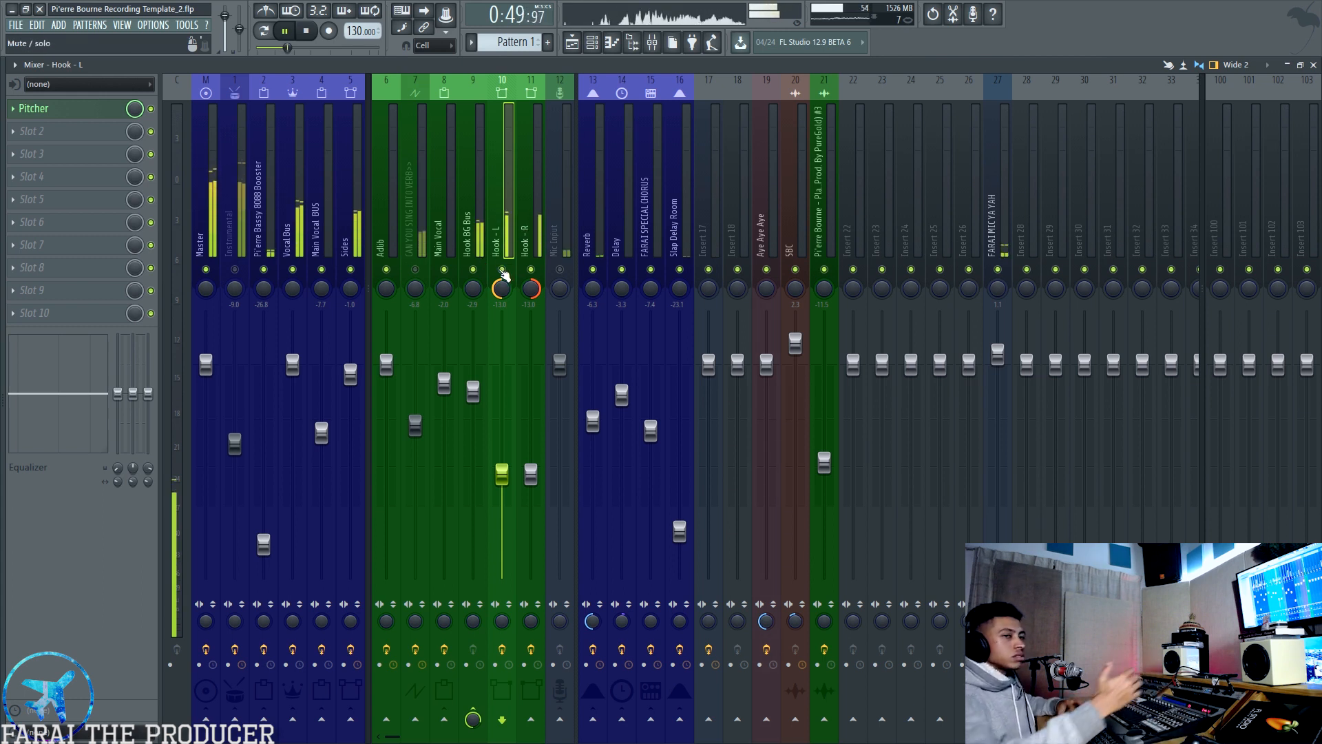
{"action": "key", "text": "space"}
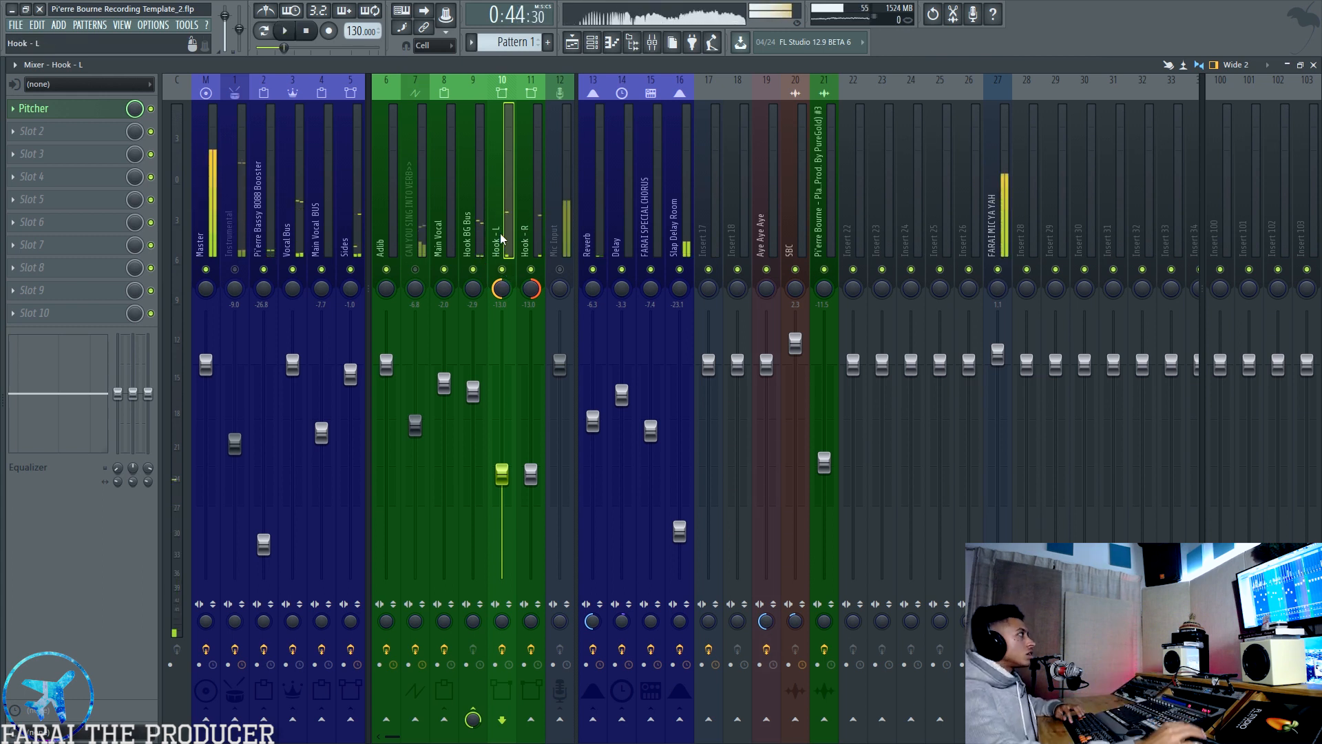
- Unmute the Hook track in the playlist and play the hook with the Main Vocal mixer track selected
{"action": "left_click", "coordinate": [440, 228]}
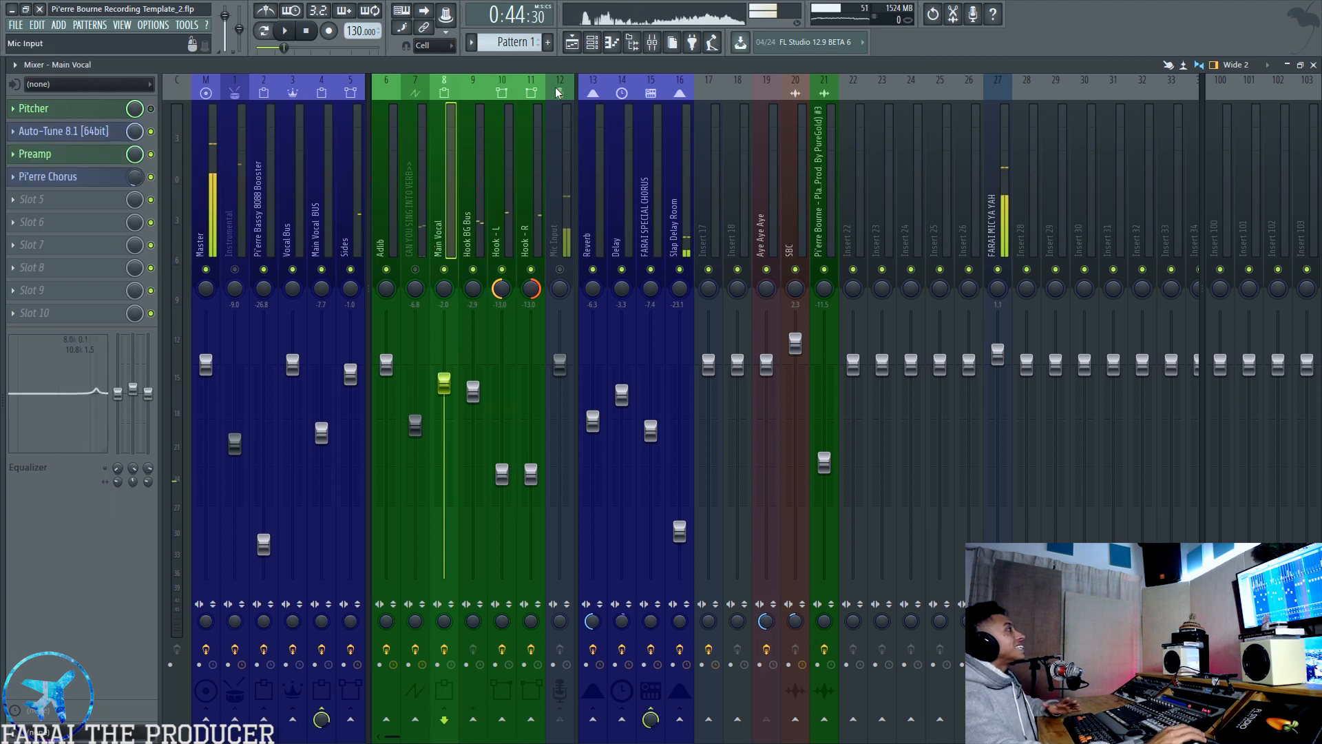
{"action": "key", "text": "F5"}
{"action": "left_click", "coordinate": [74, 370]}
{"action": "key", "text": "space"}
{"action": "left_click", "coordinate": [651, 45]}
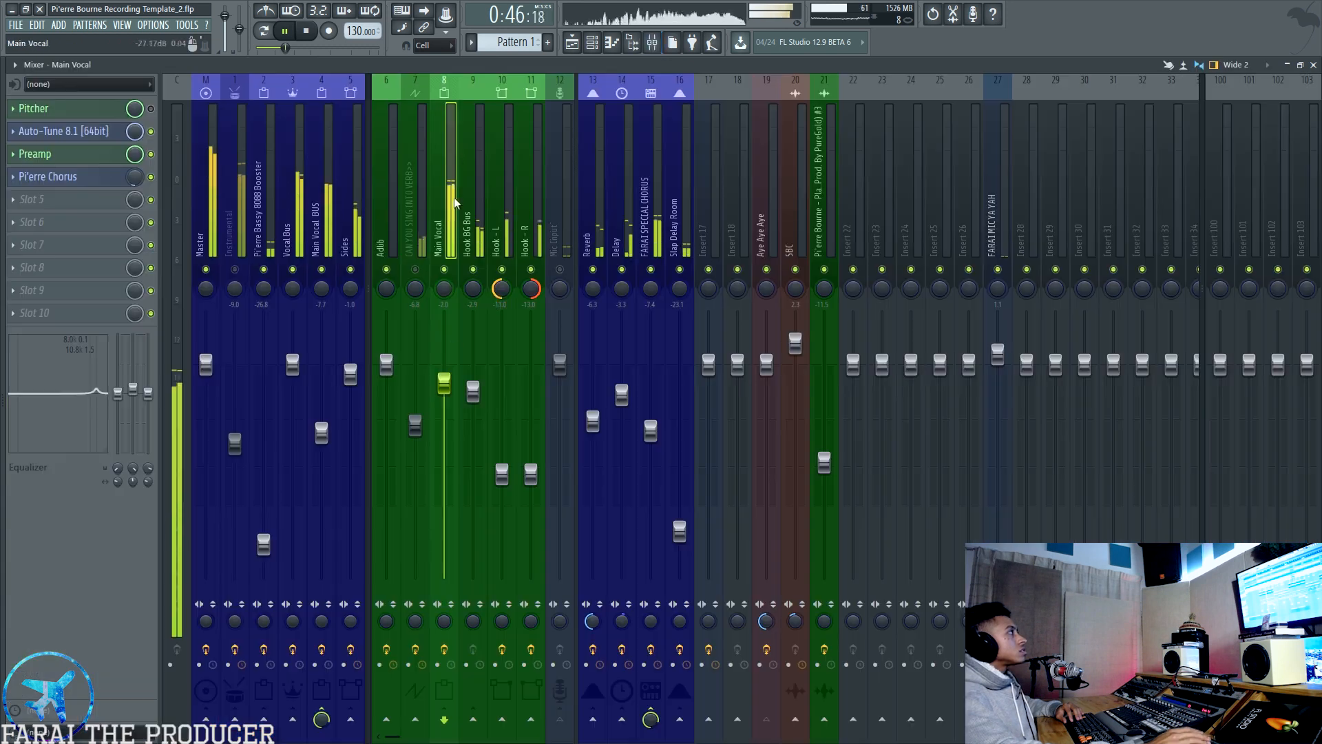
- Mute and unmute Hook - L and Hook - R in turn during playback to compare the hook without each side, and stop playback
{"action": "left_click", "coordinate": [502, 270]}
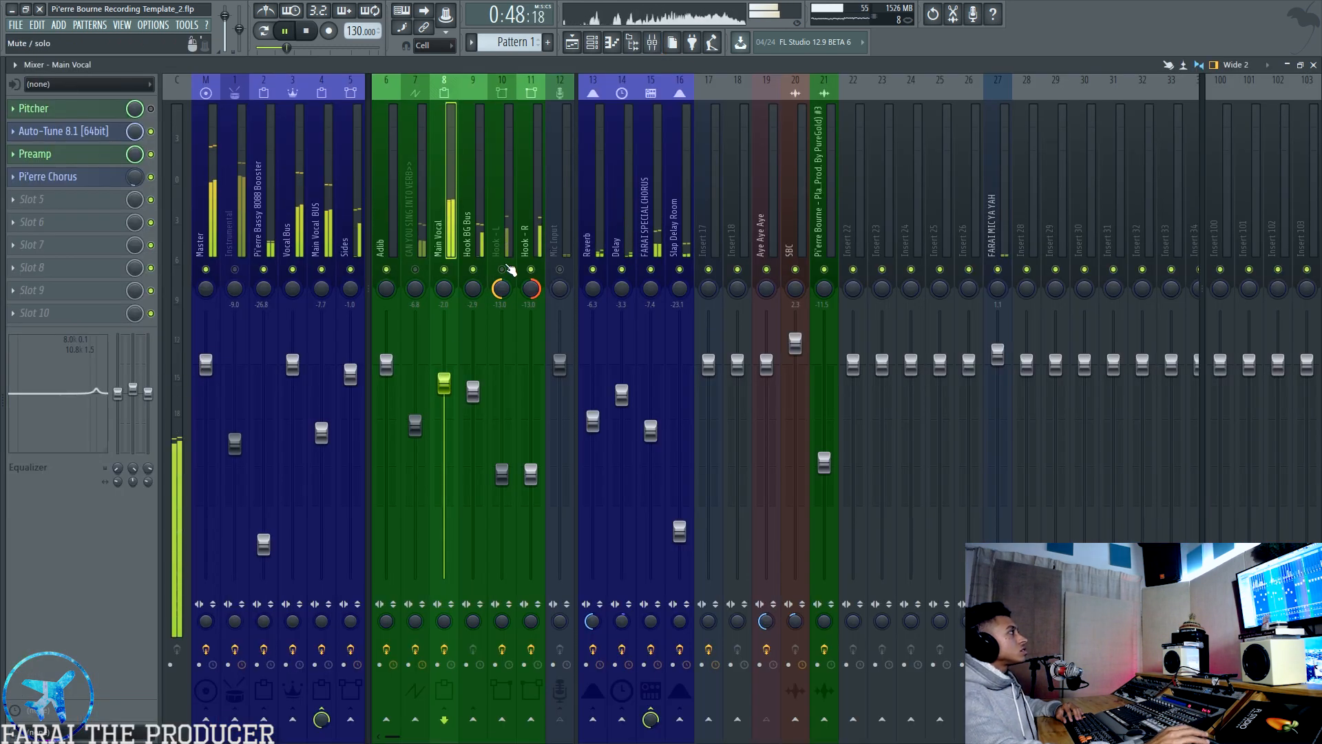
{"action": "left_click", "coordinate": [531, 269]}
{"action": "left_click", "coordinate": [502, 269]}
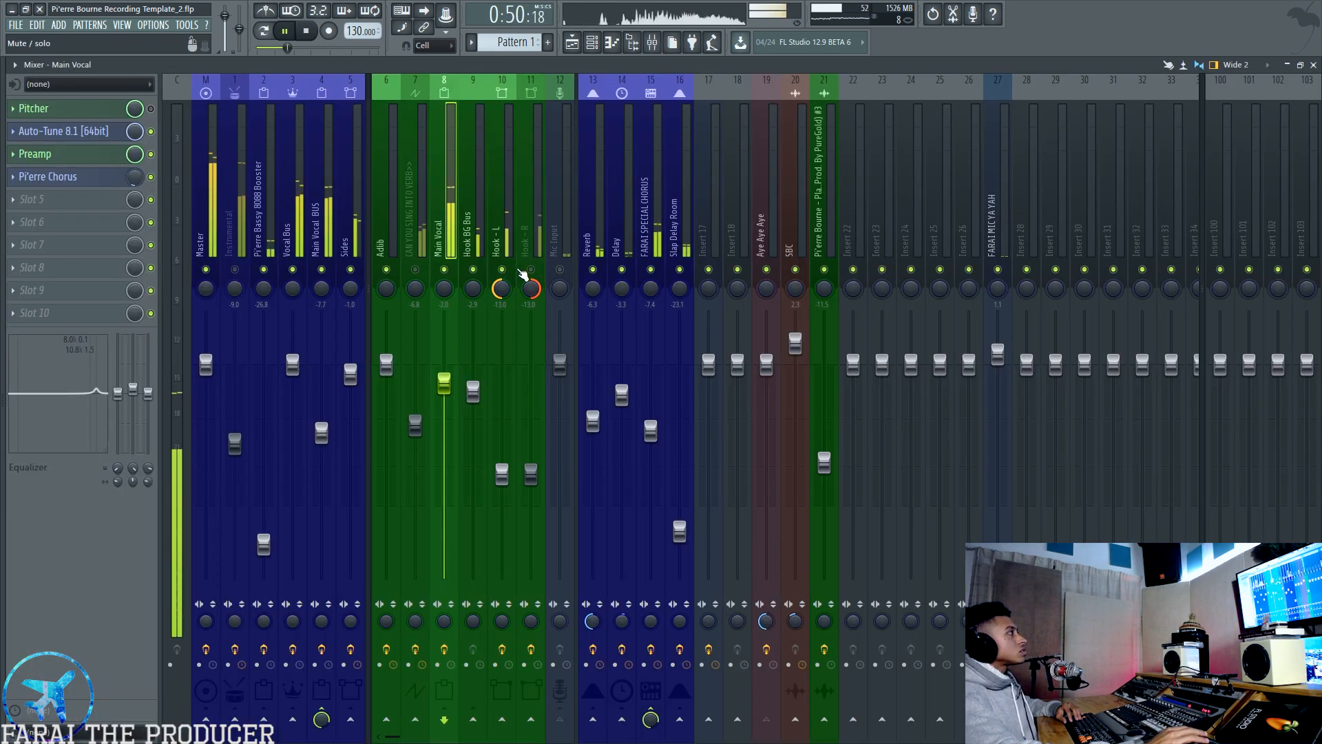
{"action": "left_click", "coordinate": [531, 269]}
{"action": "key", "text": "space"}
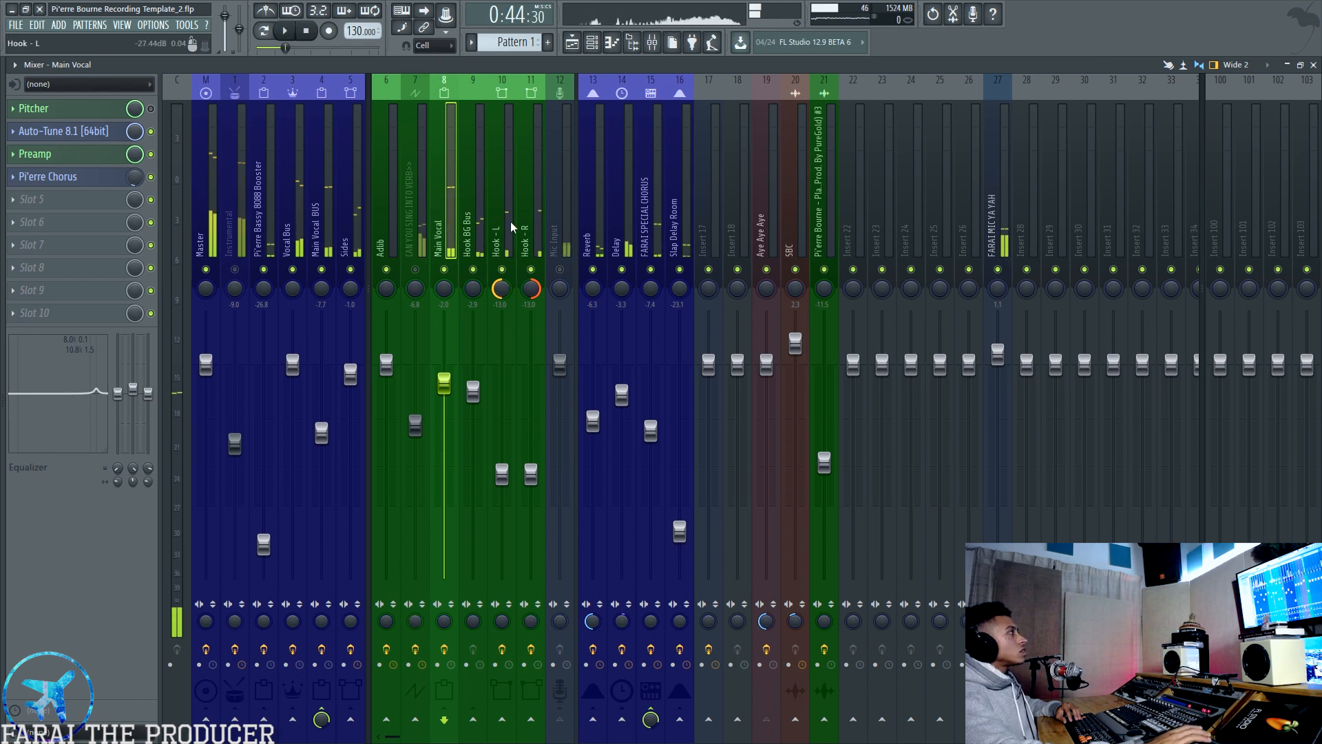
- Select Hook - L and Hook - R together, and trace their routing through Hook BG Bus to Sides
{"action": "left_click", "coordinate": [507, 221]}
{"action": "left_click", "coordinate": [528, 225]}
{"action": "left_click", "coordinate": [506, 224]}
{"action": "left_click", "coordinate": [532, 226], "text": "ctrl+shift"}
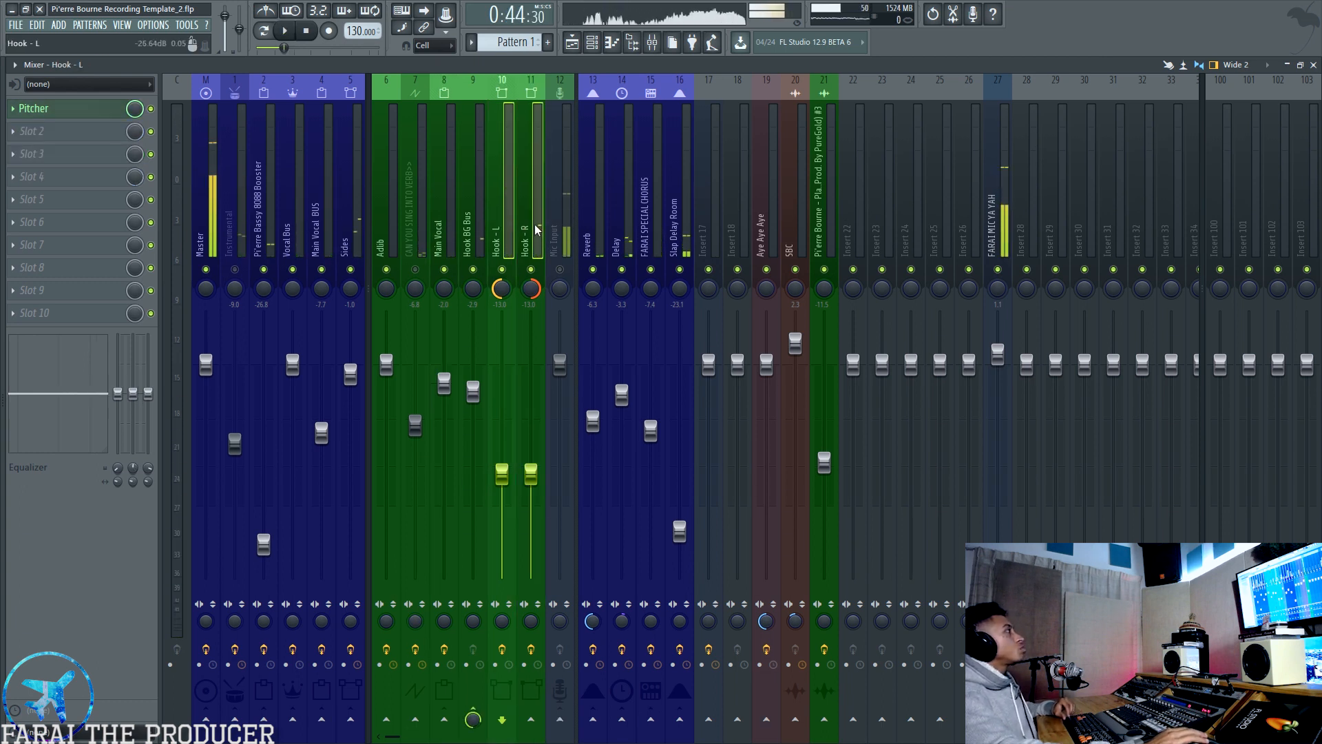
{"action": "left_click", "coordinate": [471, 224]}
{"action": "left_click", "coordinate": [338, 212]}
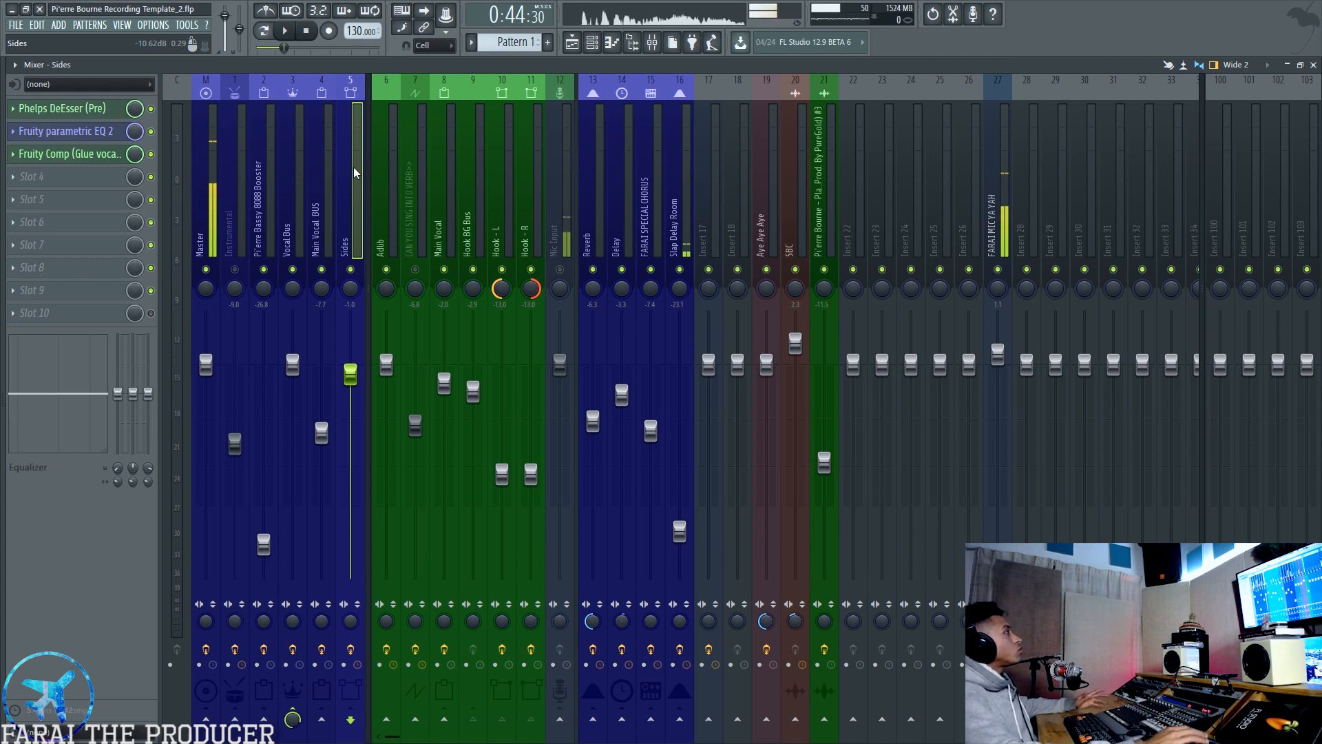
{"action": "left_click", "coordinate": [472, 222]}
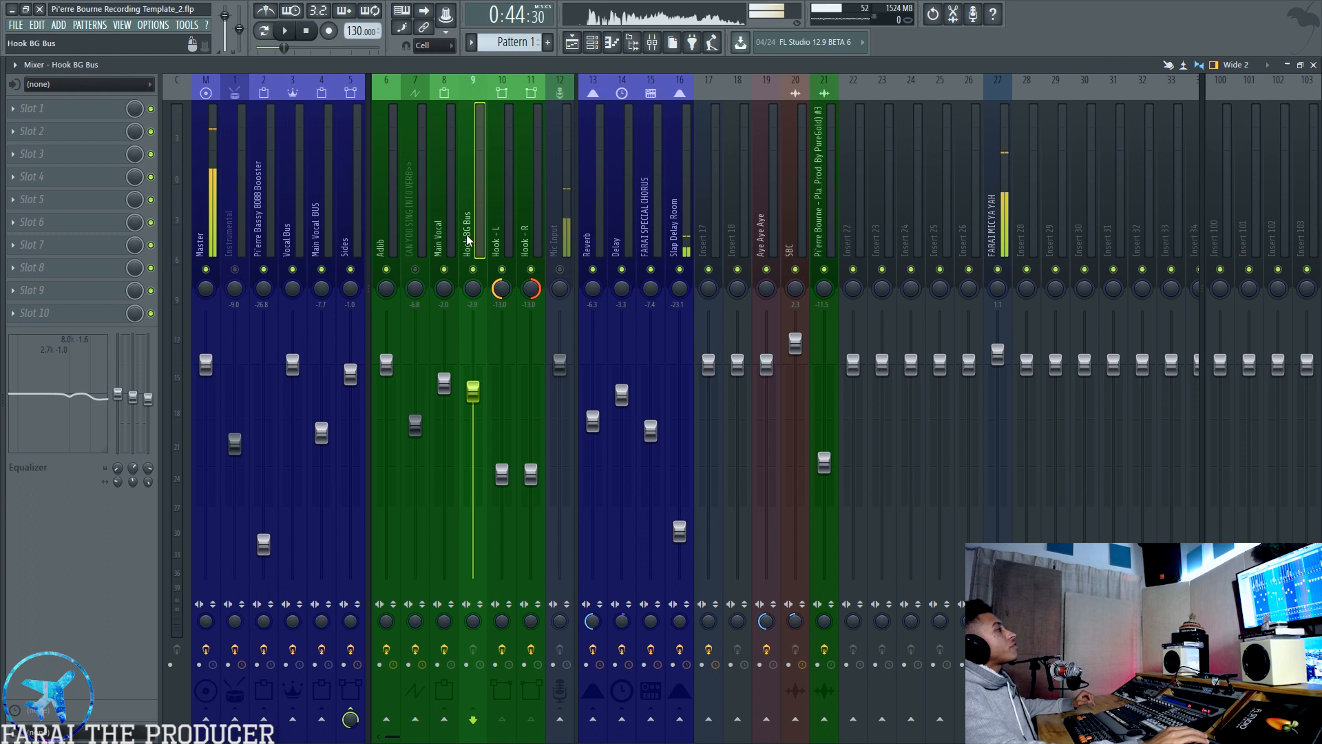
- Try a high shelf EQ adjustment on Hook - L and Hook - R, and reset both levels
{"action": "left_click", "coordinate": [500, 239]}
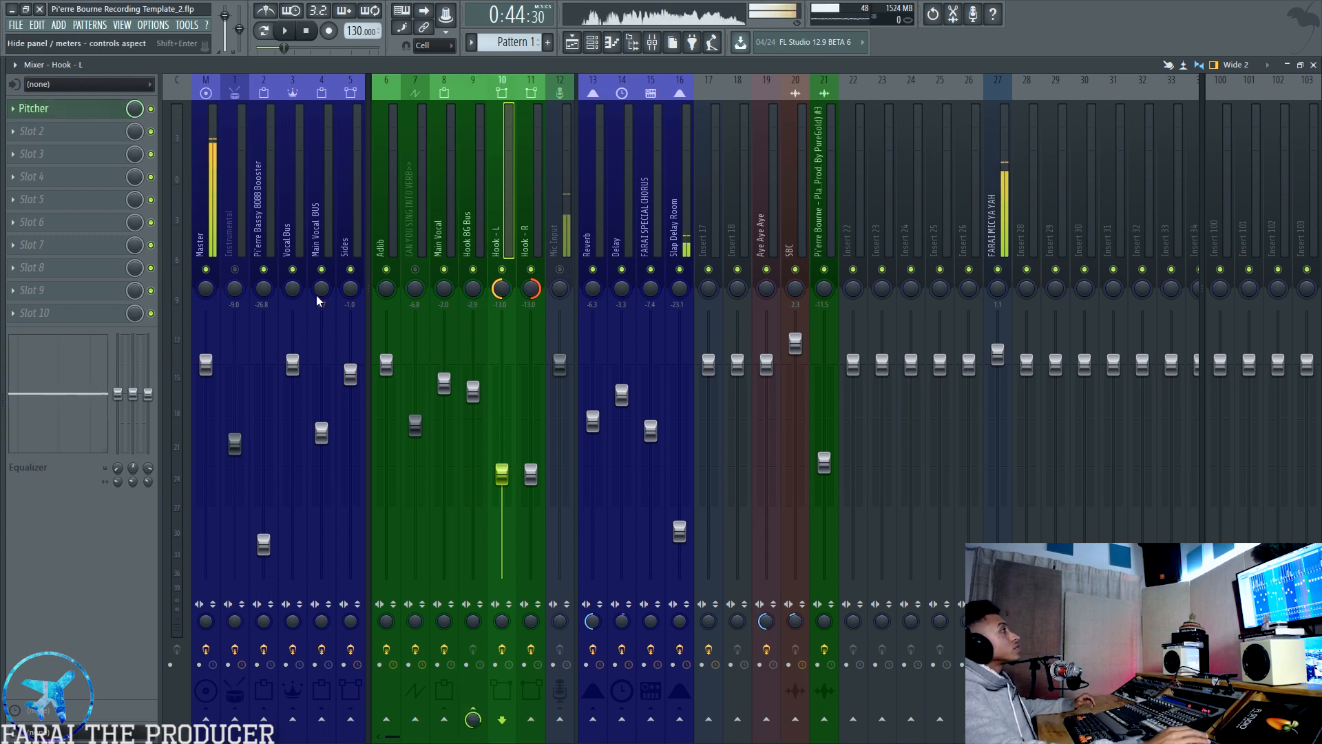
{"action": "left_click", "coordinate": [521, 209]}
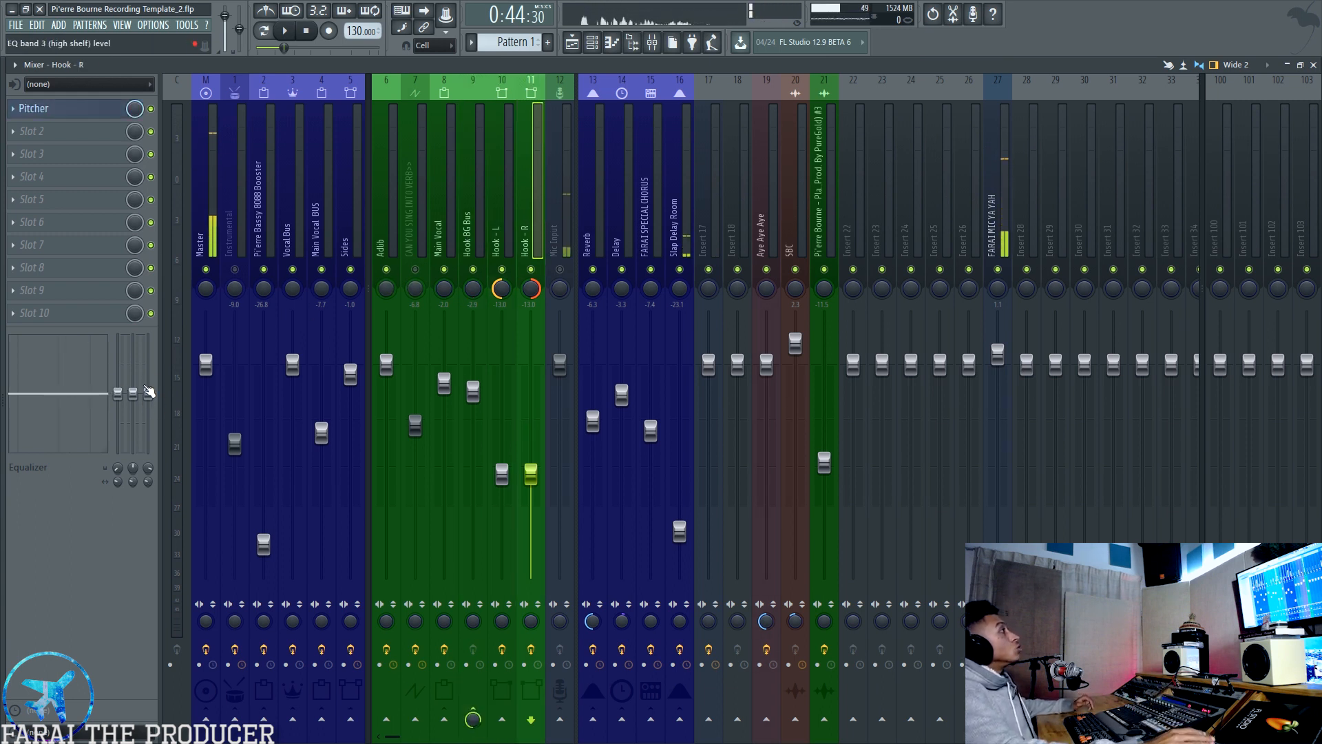
{"action": "right_click", "coordinate": [149, 405]}
{"action": "left_click", "coordinate": [166, 414]}
{"action": "left_click", "coordinate": [507, 195]}
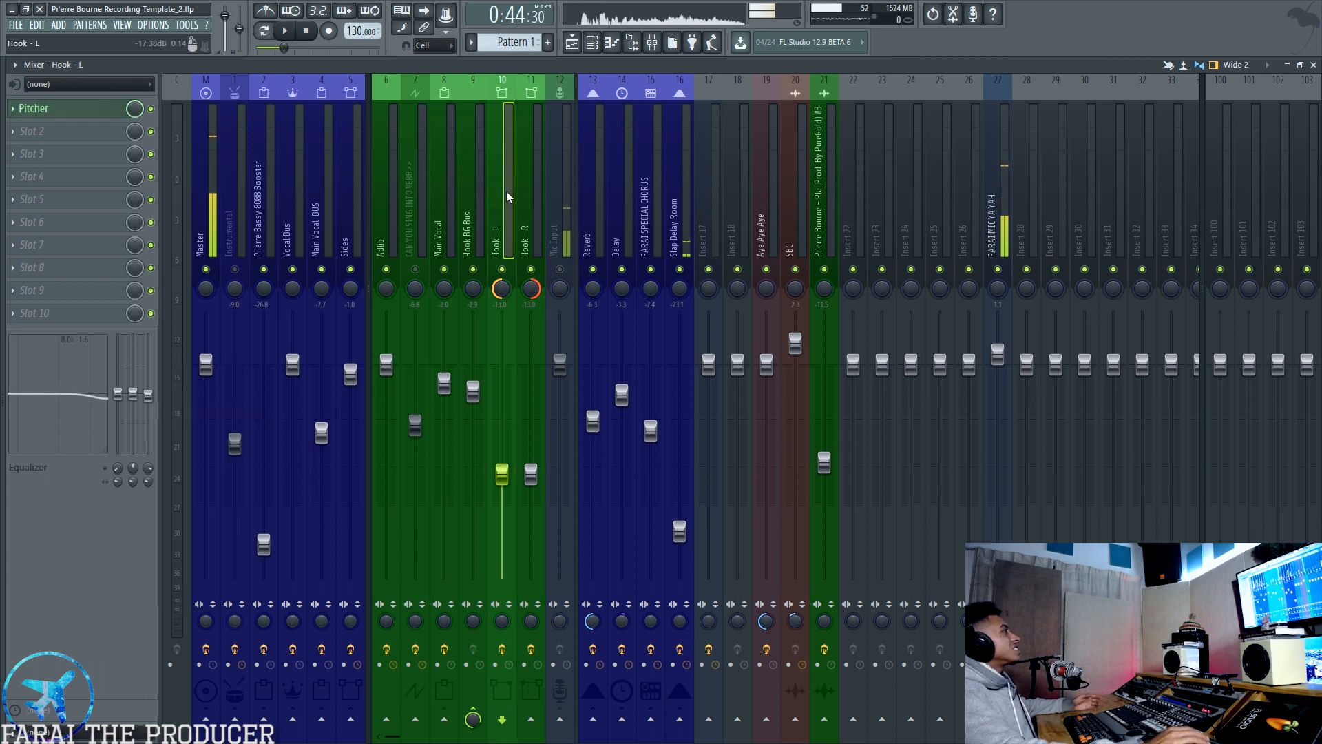
{"action": "right_click", "coordinate": [148, 405]}
{"action": "left_click", "coordinate": [168, 412]}
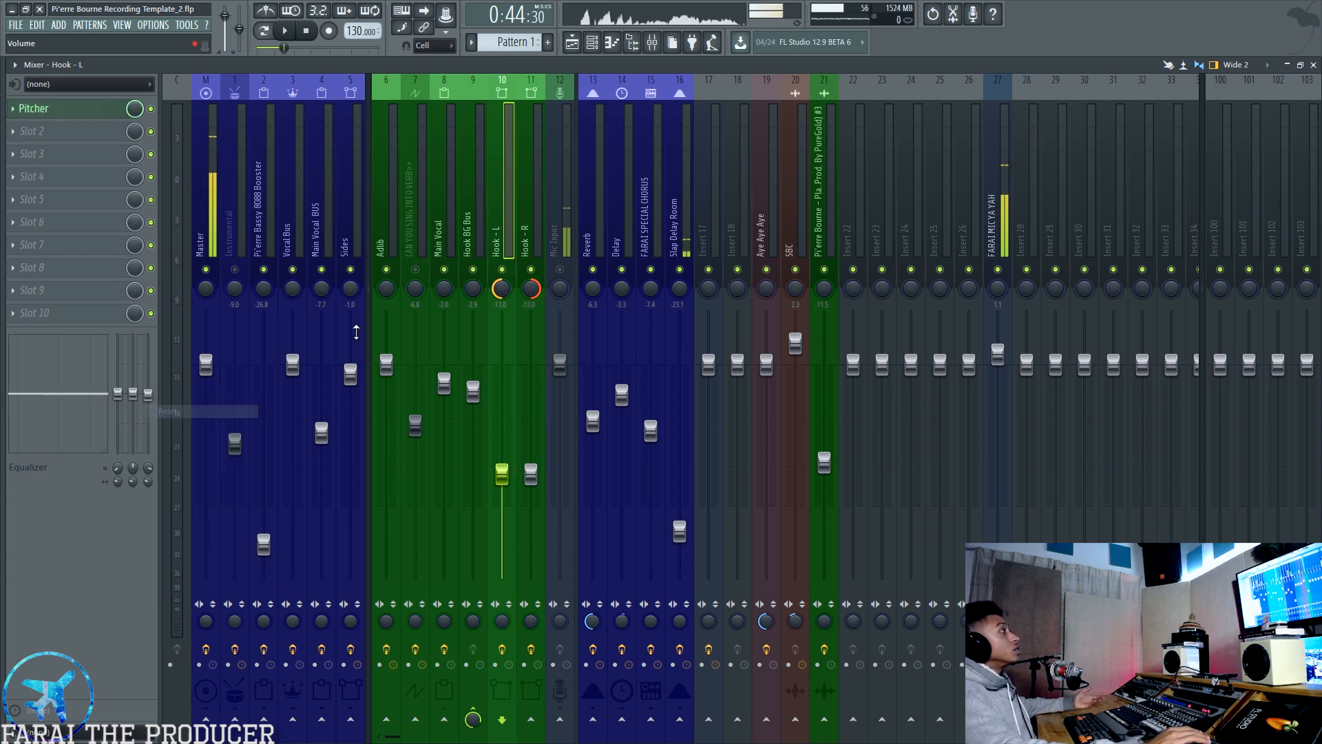
- Examine the Hook BG Bus equalizer and the Phelps DeEsser (Pre) settings on Sides, and close the de-esser
{"action": "left_click", "coordinate": [484, 231]}
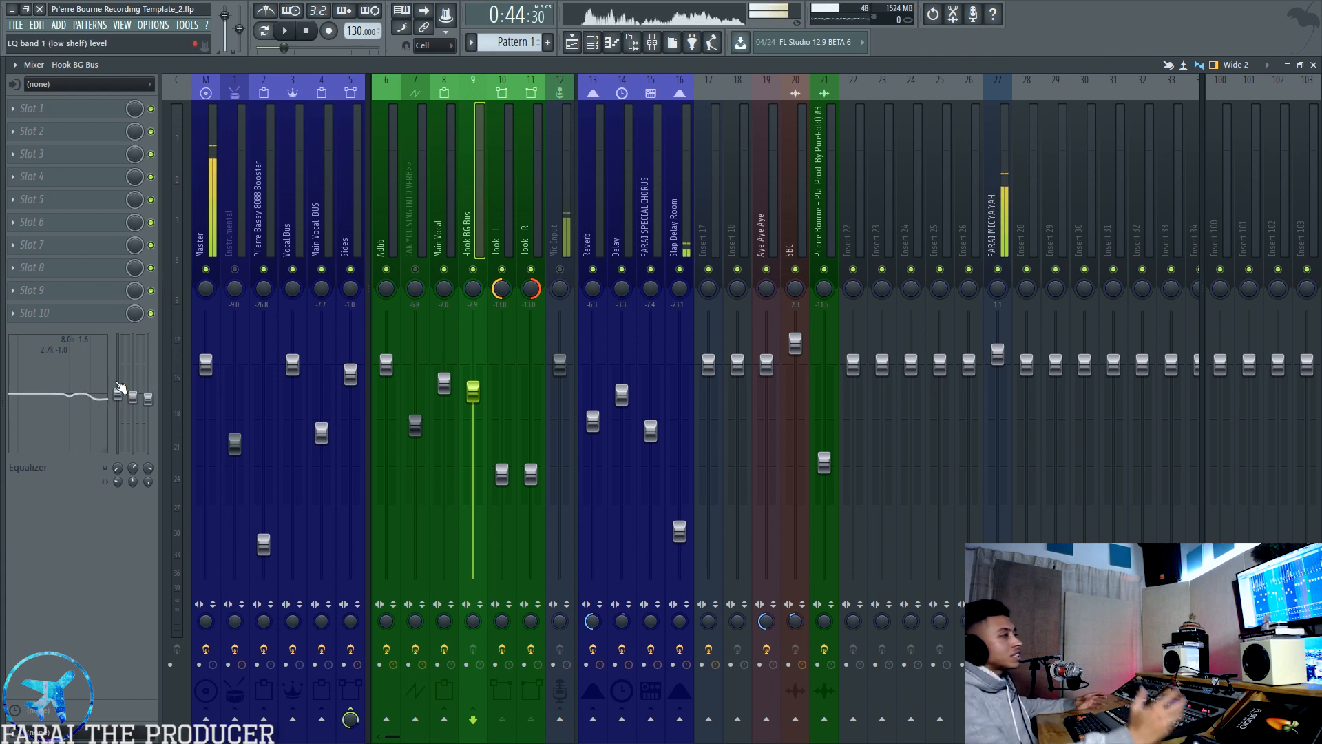
{"action": "left_click", "coordinate": [356, 208]}
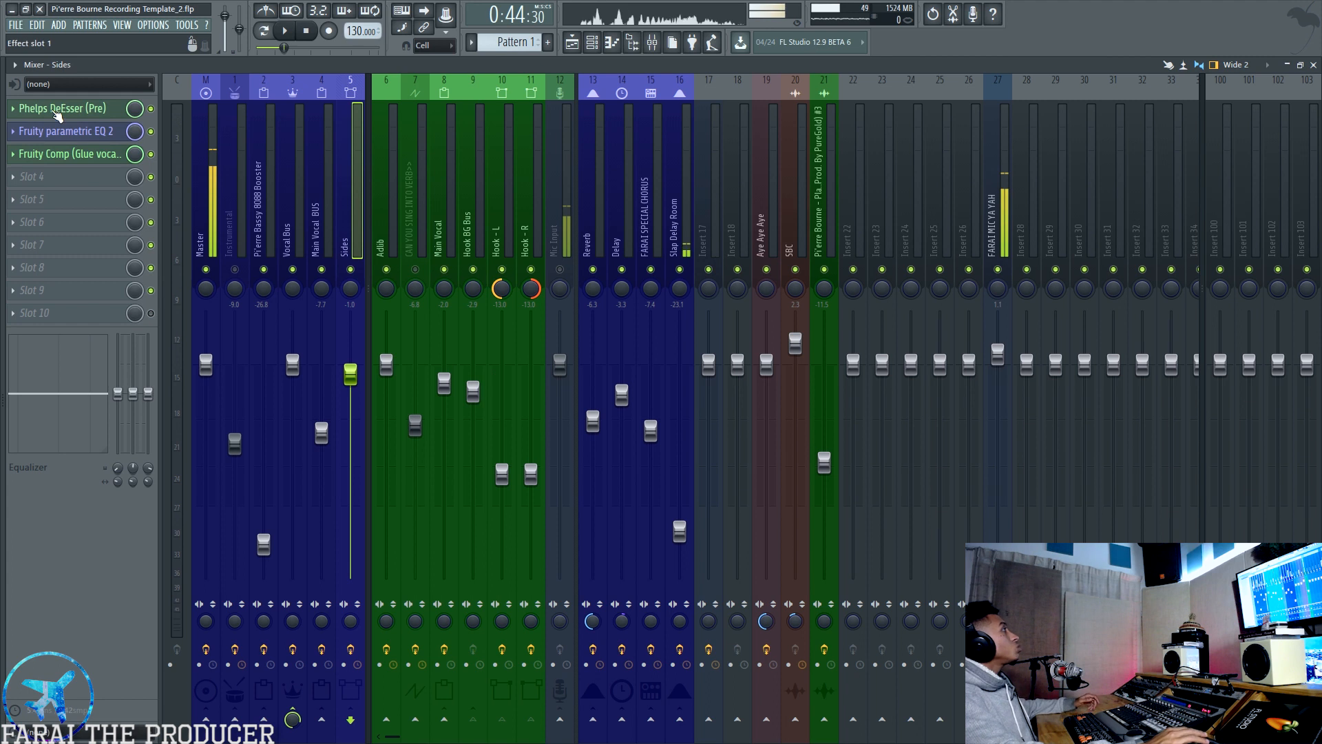
{"action": "left_click", "coordinate": [57, 116]}
{"action": "left_click_drag", "start_coordinate": [551, 148], "coordinate": [645, 201]}
{"action": "left_click", "coordinate": [661, 208]}
- Try moving the low pass and high pass bands of Fruity parametric EQ 2 on Sides, undo the changes and close the EQ
{"action": "left_click", "coordinate": [80, 137]}
{"action": "left_click_drag", "start_coordinate": [1221, 225], "coordinate": [459, 280]}
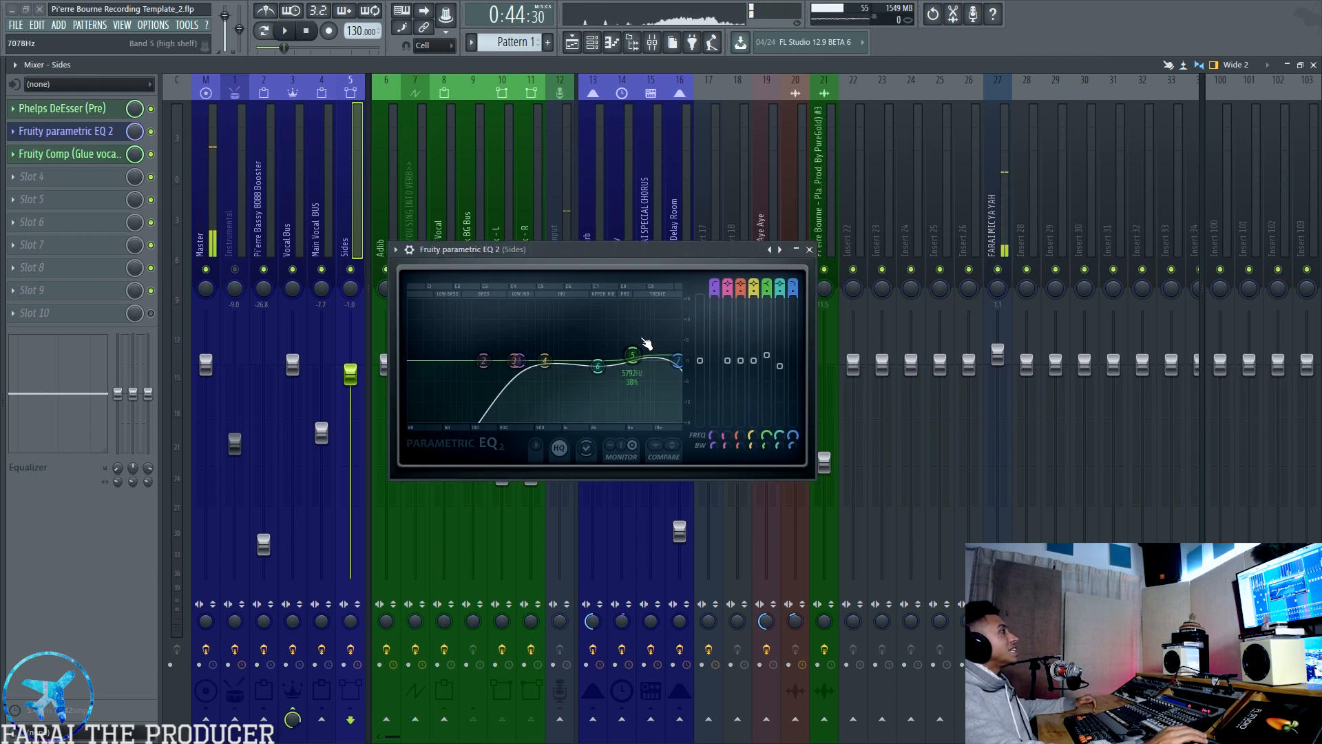
{"action": "left_click_drag", "start_coordinate": [677, 359], "coordinate": [603, 364]}
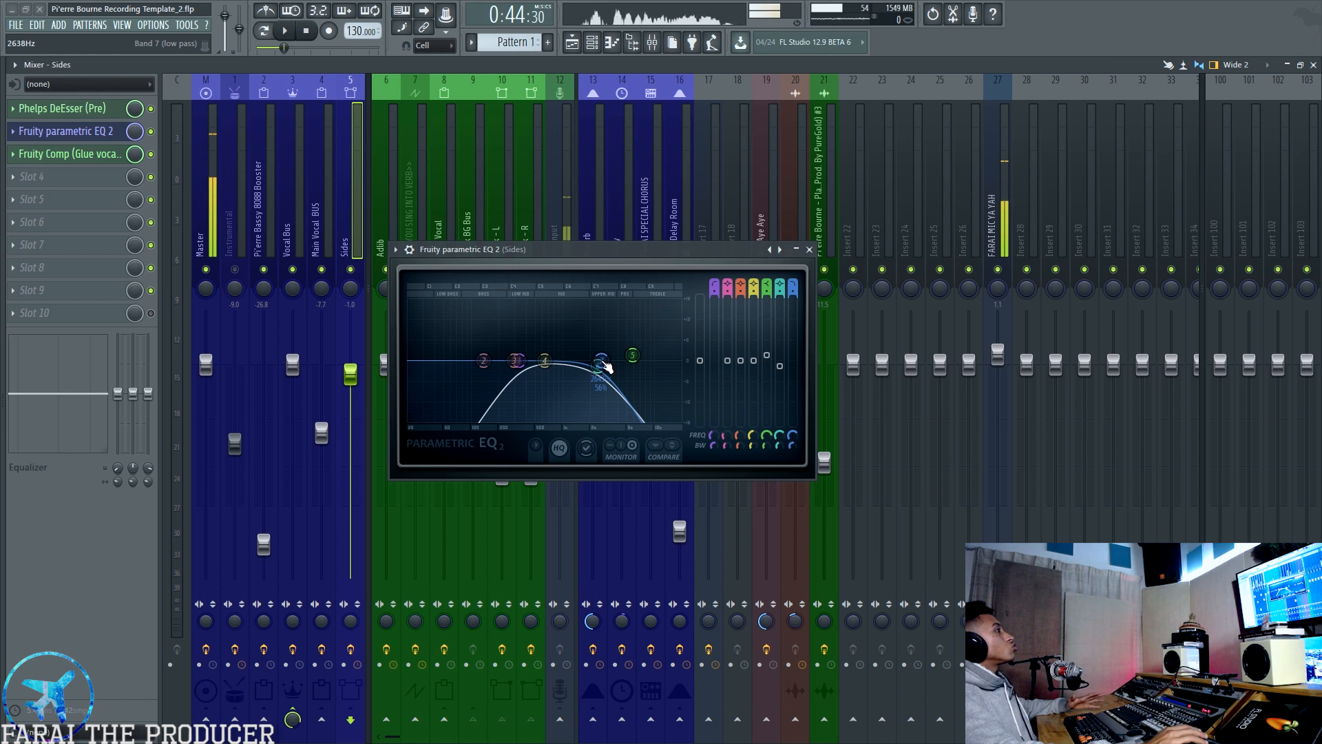
{"action": "key", "text": "ctrl+z"}
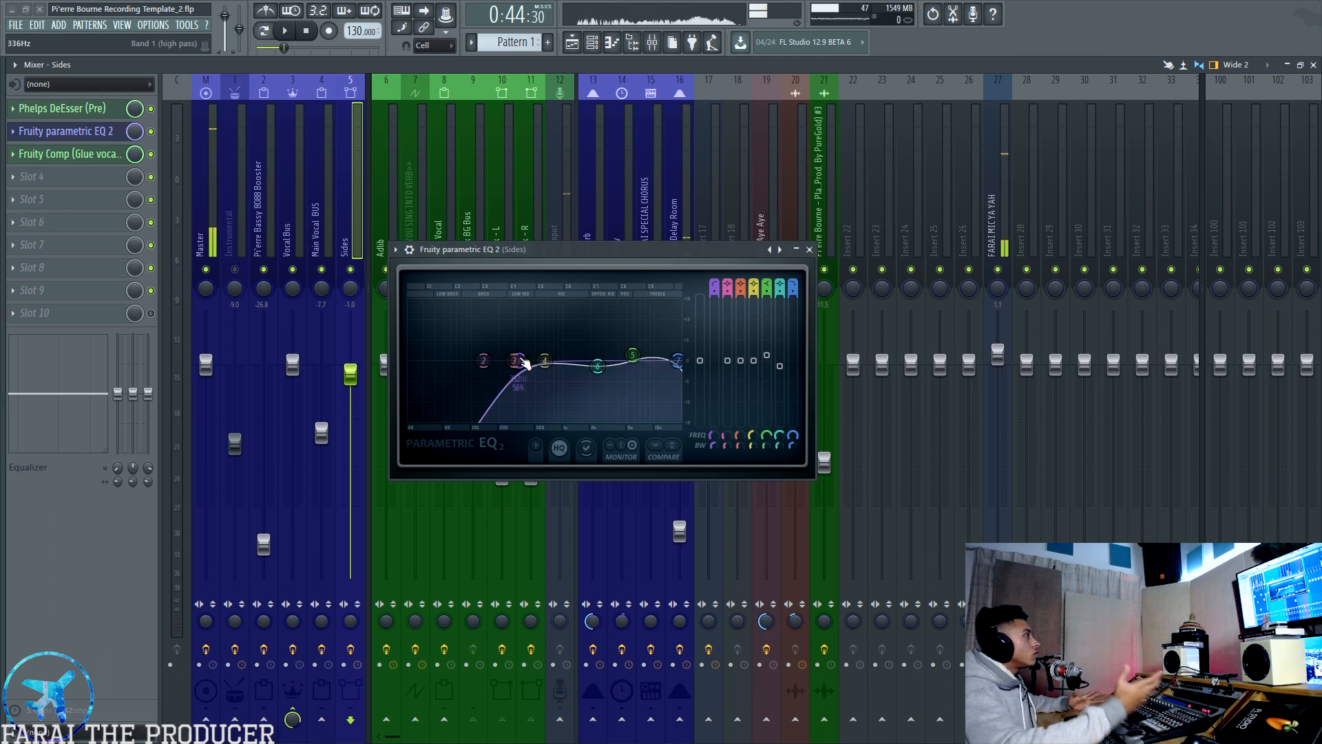
{"action": "key", "text": "ctrl+z"}
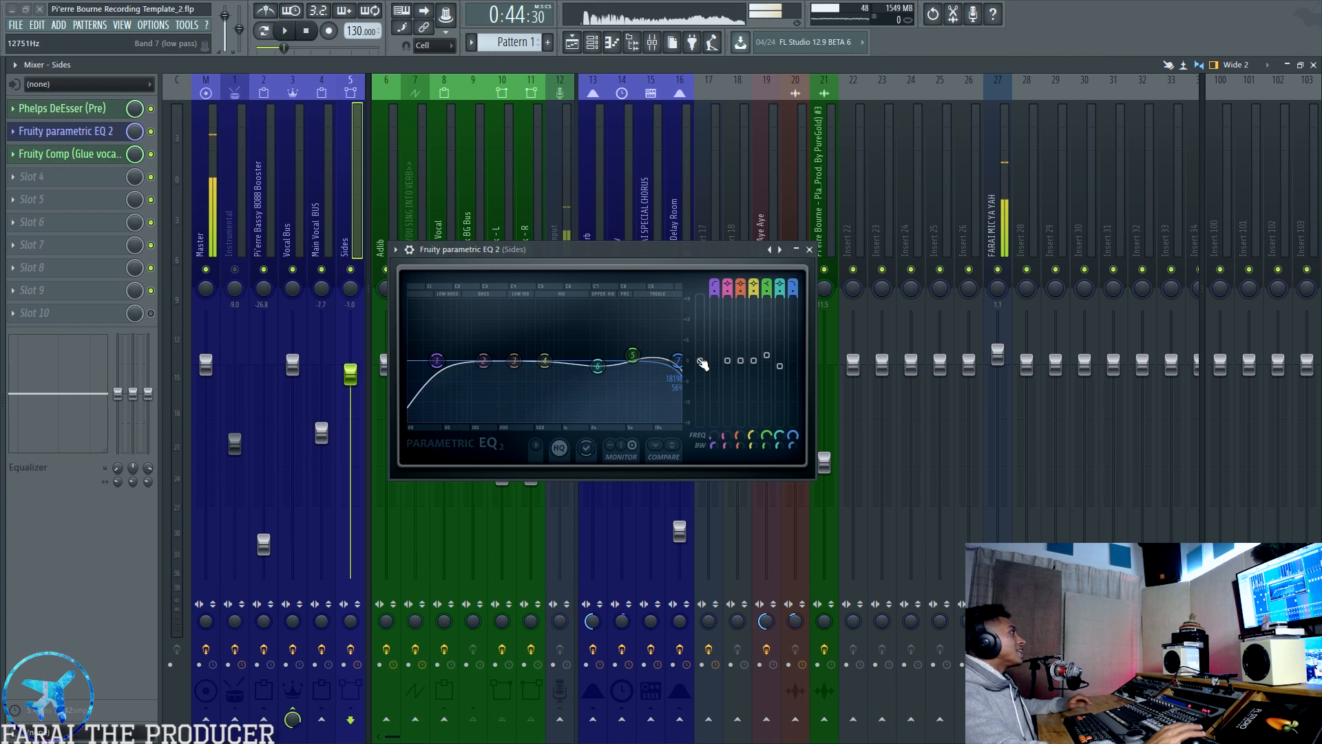
{"action": "key", "text": "ctrl+z"}
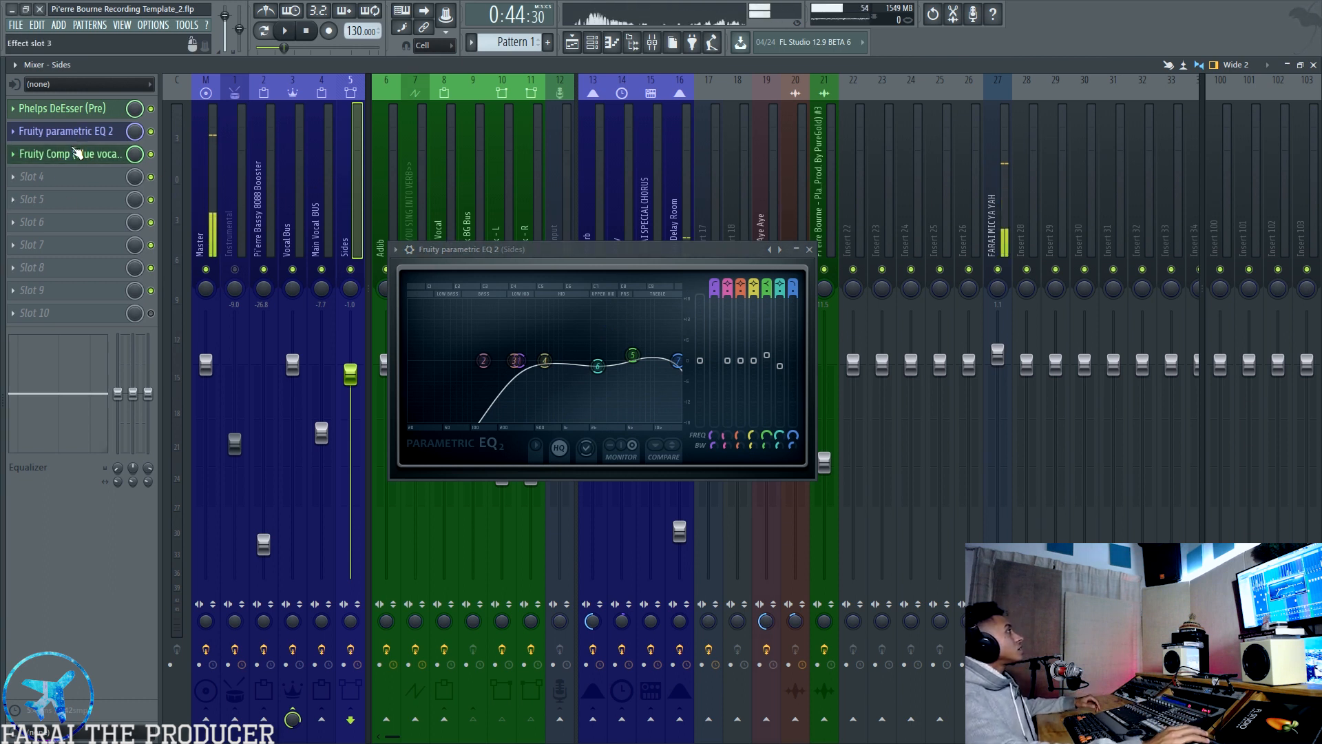
{"action": "left_click_drag", "start_coordinate": [631, 257], "coordinate": [583, 263]}
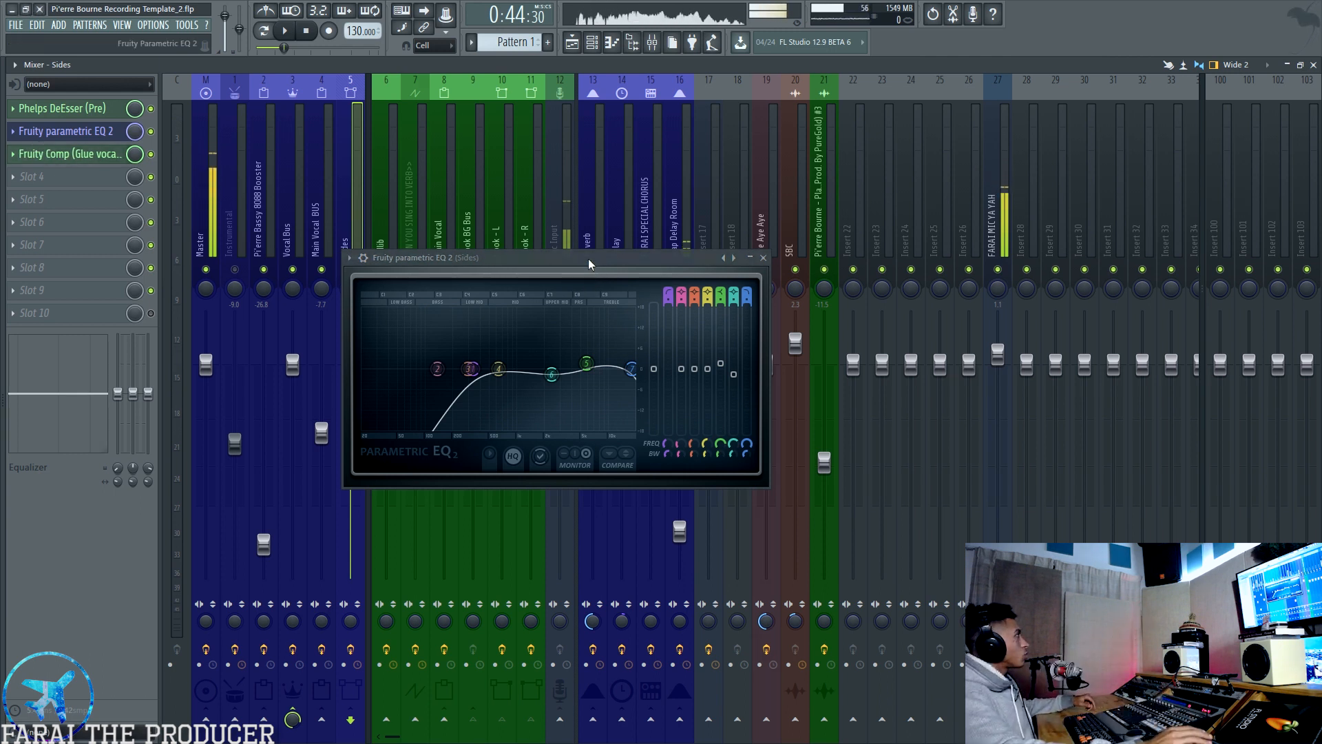
{"action": "left_click_drag", "start_coordinate": [588, 258], "coordinate": [504, 284]}
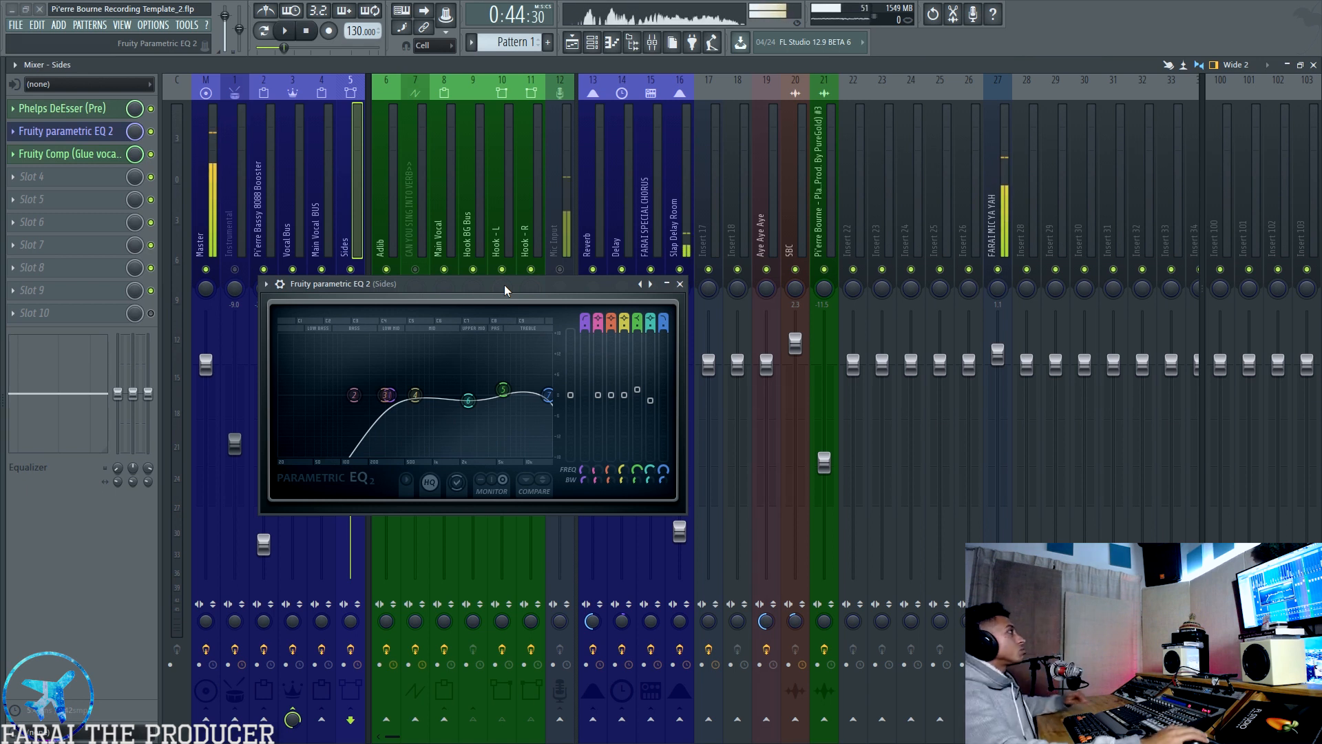
{"action": "left_click", "coordinate": [682, 285]}
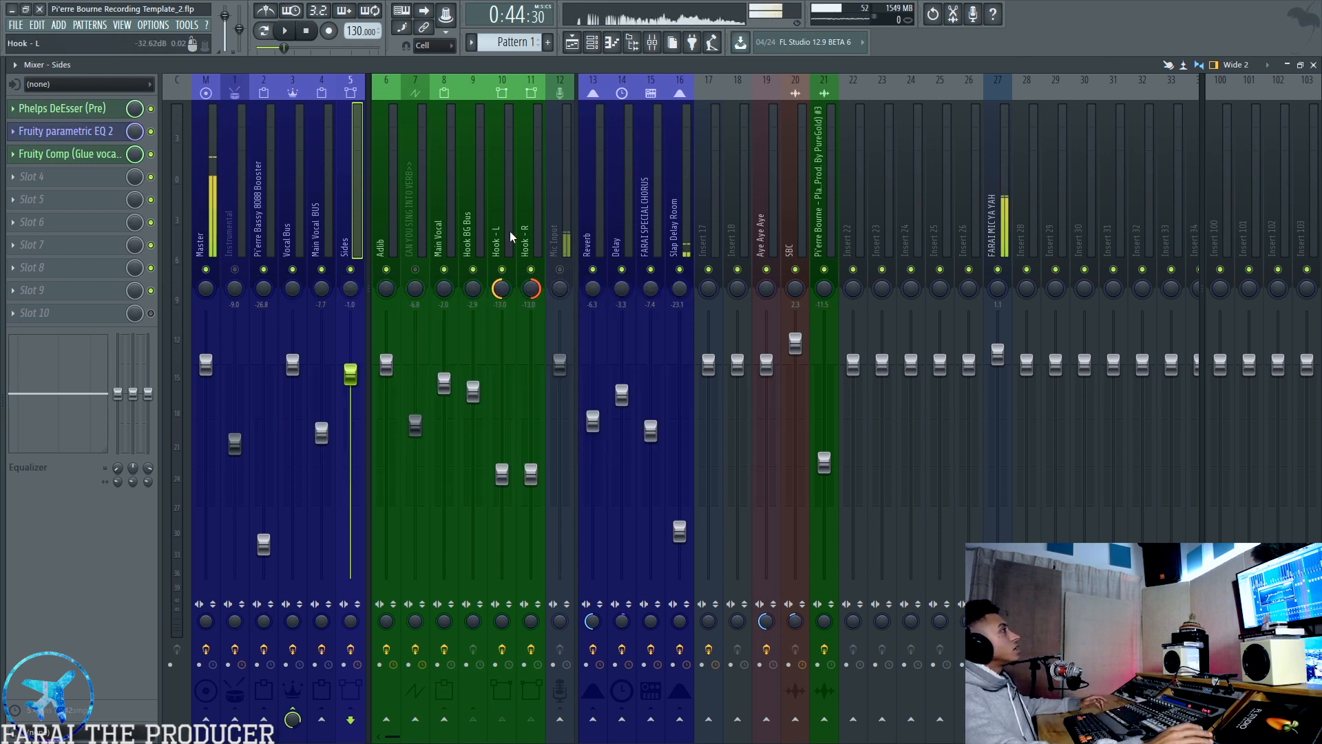
- Unmute the CAN YOU SING INTO VERB mixer track, and increase the height of the Verb SliNG track in the playlist
{"action": "left_click", "coordinate": [506, 227]}
{"action": "left_click", "coordinate": [425, 254]}
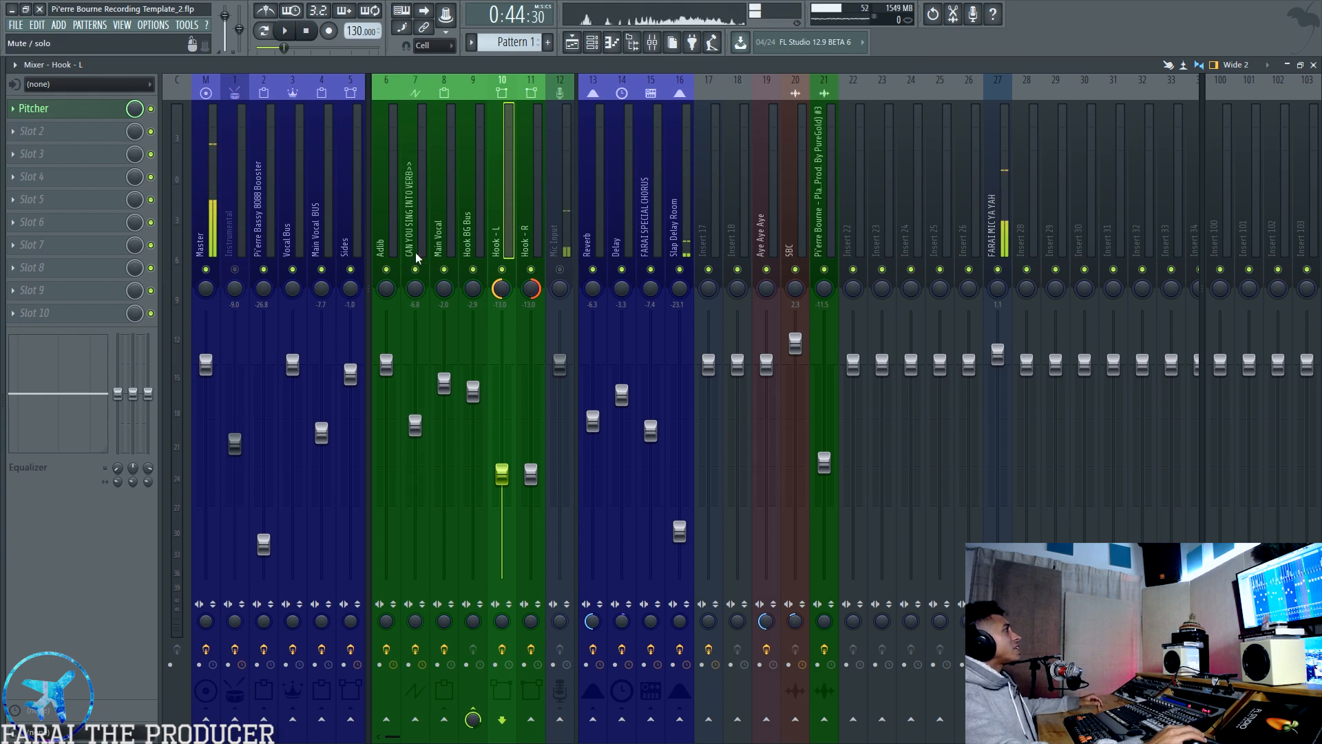
{"action": "left_click", "coordinate": [581, 43]}
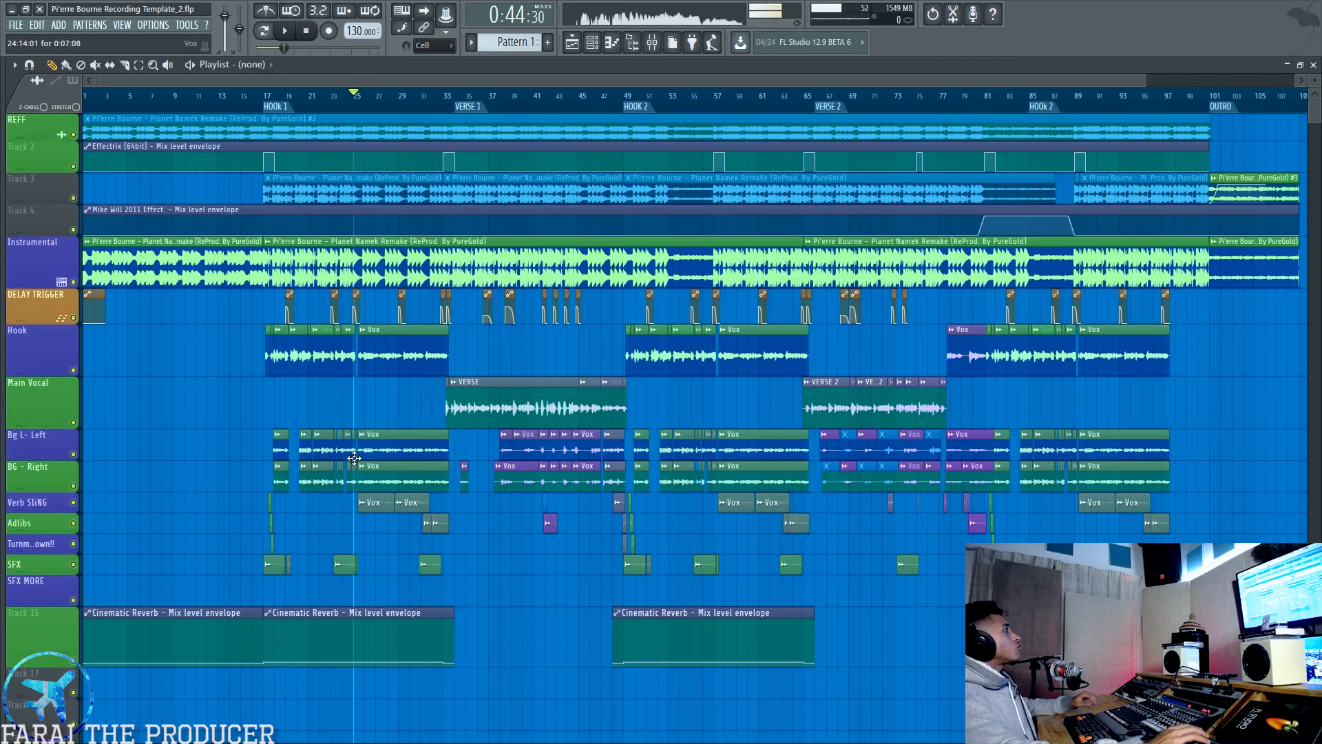
{"action": "left_click_drag", "start_coordinate": [16, 512], "coordinate": [16, 527]}
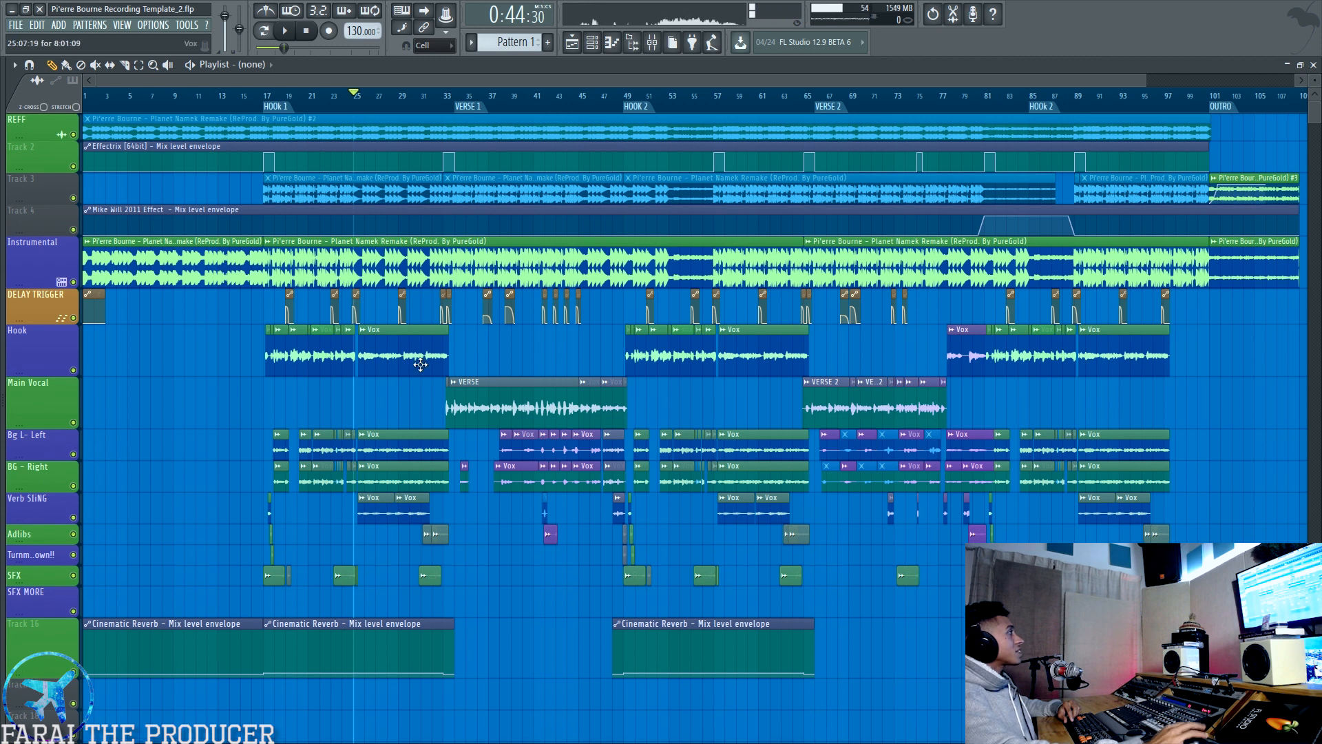
- Mute the Bg L- Left and BG - Right playlist tracks, play the hook without them, and bring up the mixer
{"action": "left_click", "coordinate": [74, 454]}
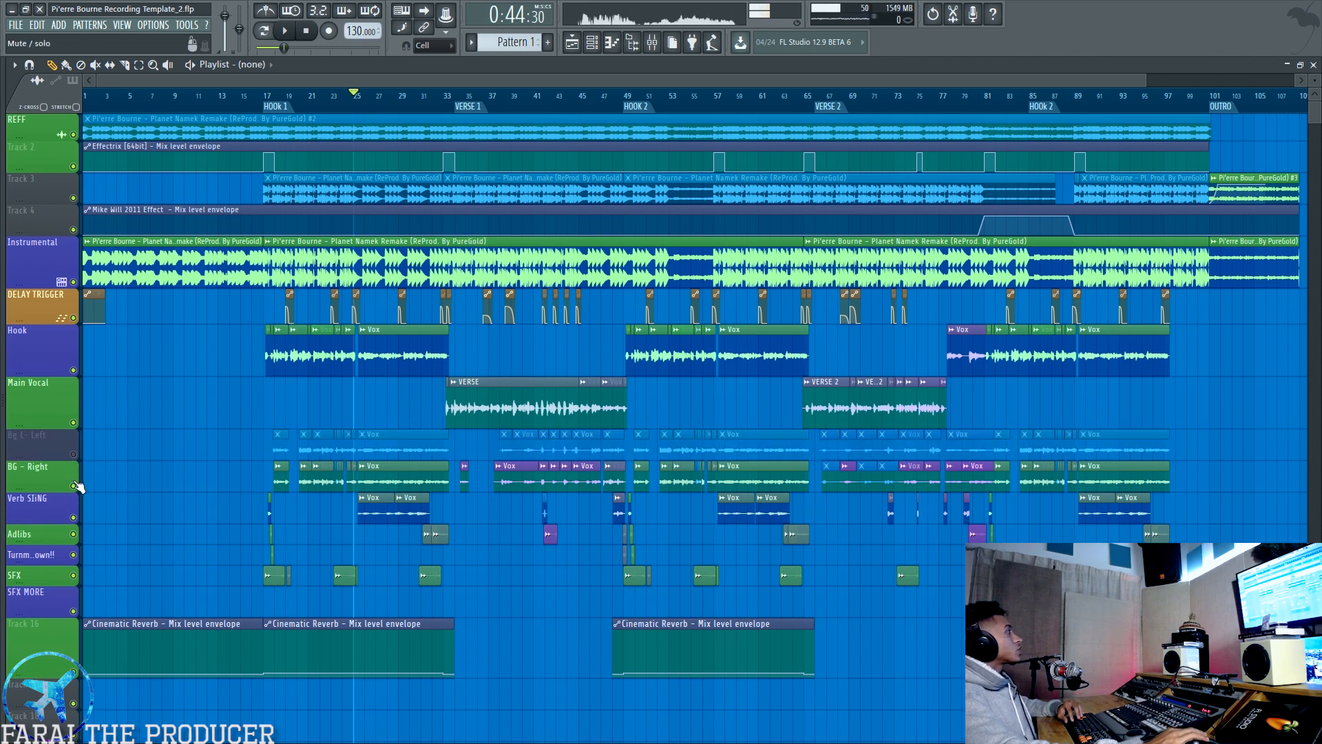
{"action": "left_click", "coordinate": [73, 486]}
{"action": "key", "text": "space"}
{"action": "left_click", "coordinate": [662, 52]}
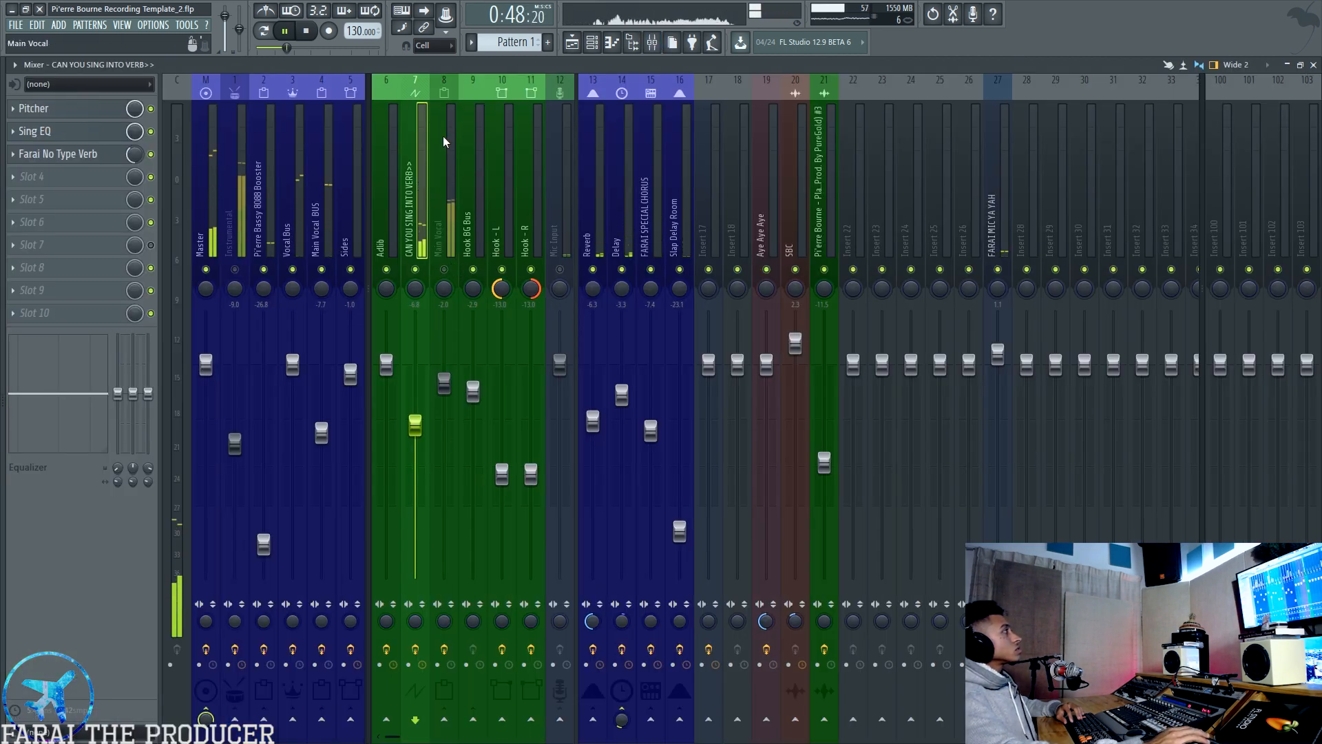
- Examine the Farai No Type Verb, Sing EQ and Pitcher settings on CAN YOU SING INTO VERB, and close all three
{"action": "left_click", "coordinate": [110, 155]}
{"action": "left_click", "coordinate": [109, 131]}
{"action": "left_click", "coordinate": [107, 108]}
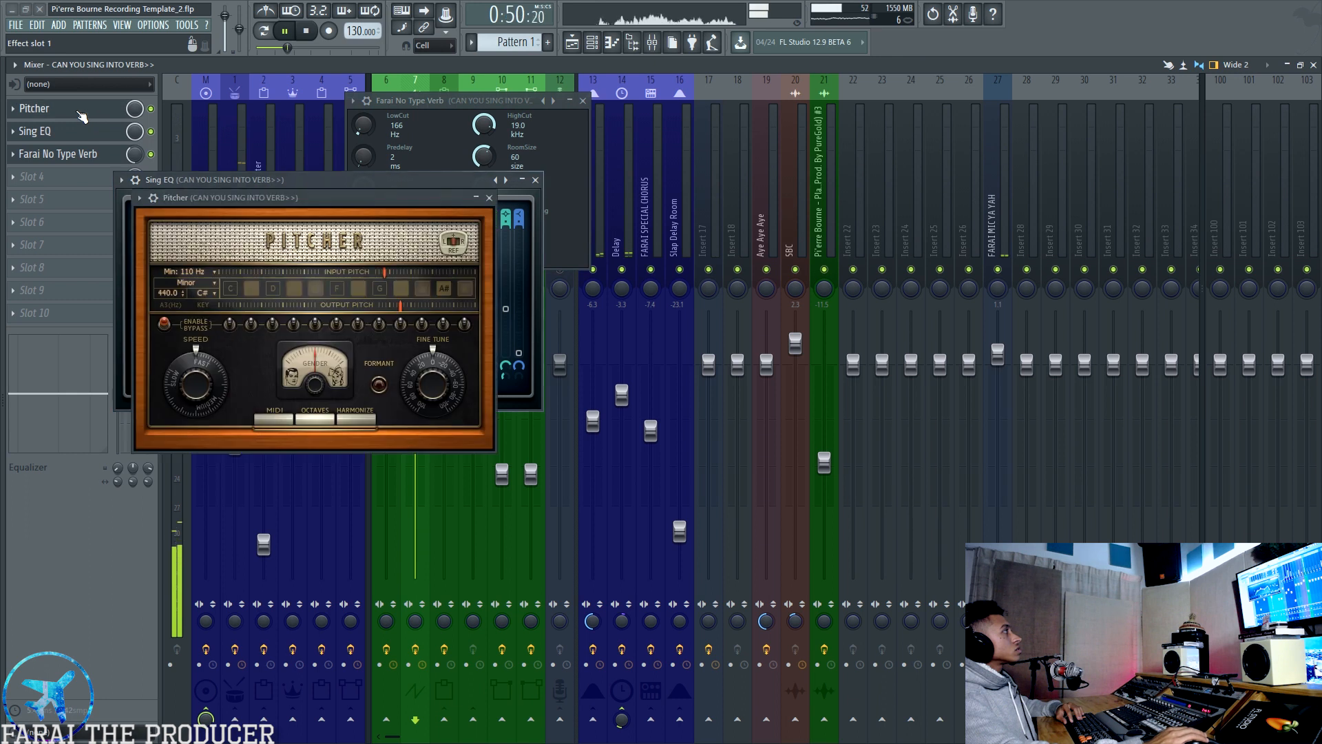
{"action": "left_click_drag", "start_coordinate": [382, 214], "coordinate": [426, 244]}
{"action": "left_click_drag", "start_coordinate": [273, 229], "coordinate": [325, 467]}
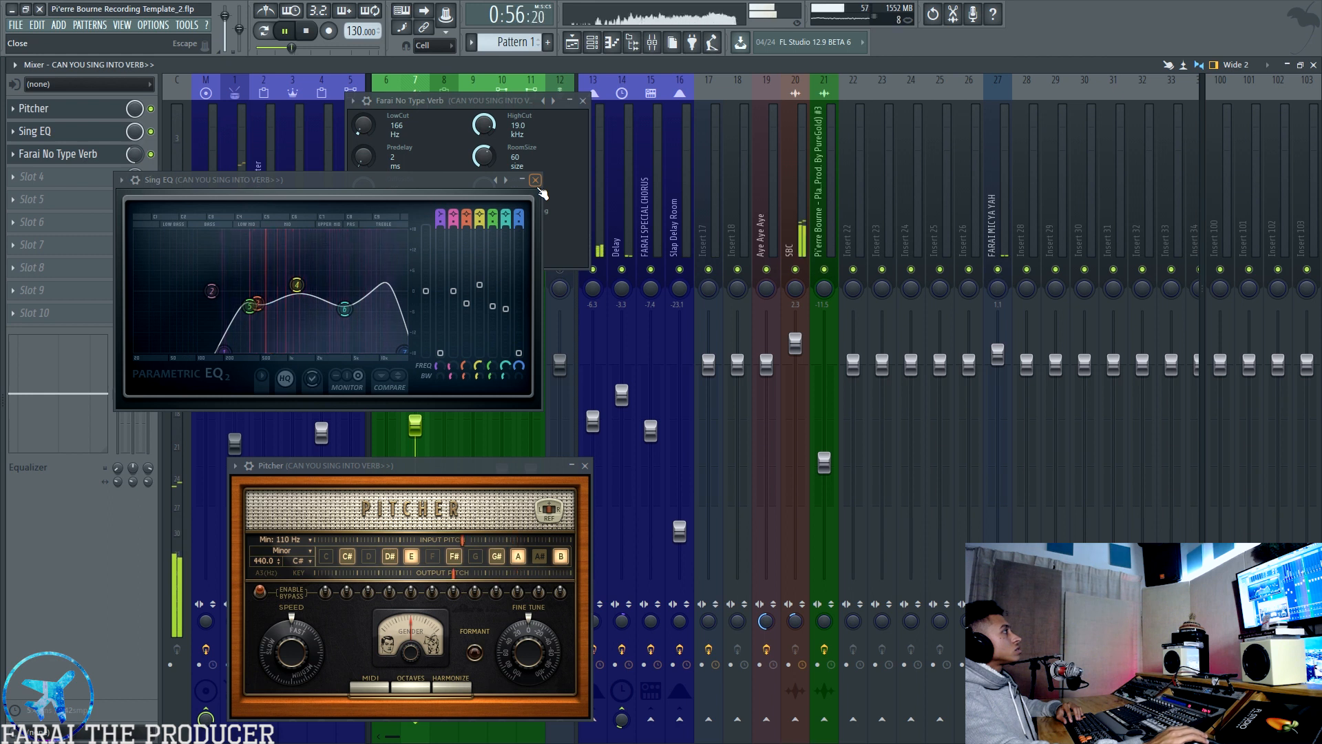
{"action": "left_click", "coordinate": [535, 180]}
{"action": "left_click", "coordinate": [582, 101]}
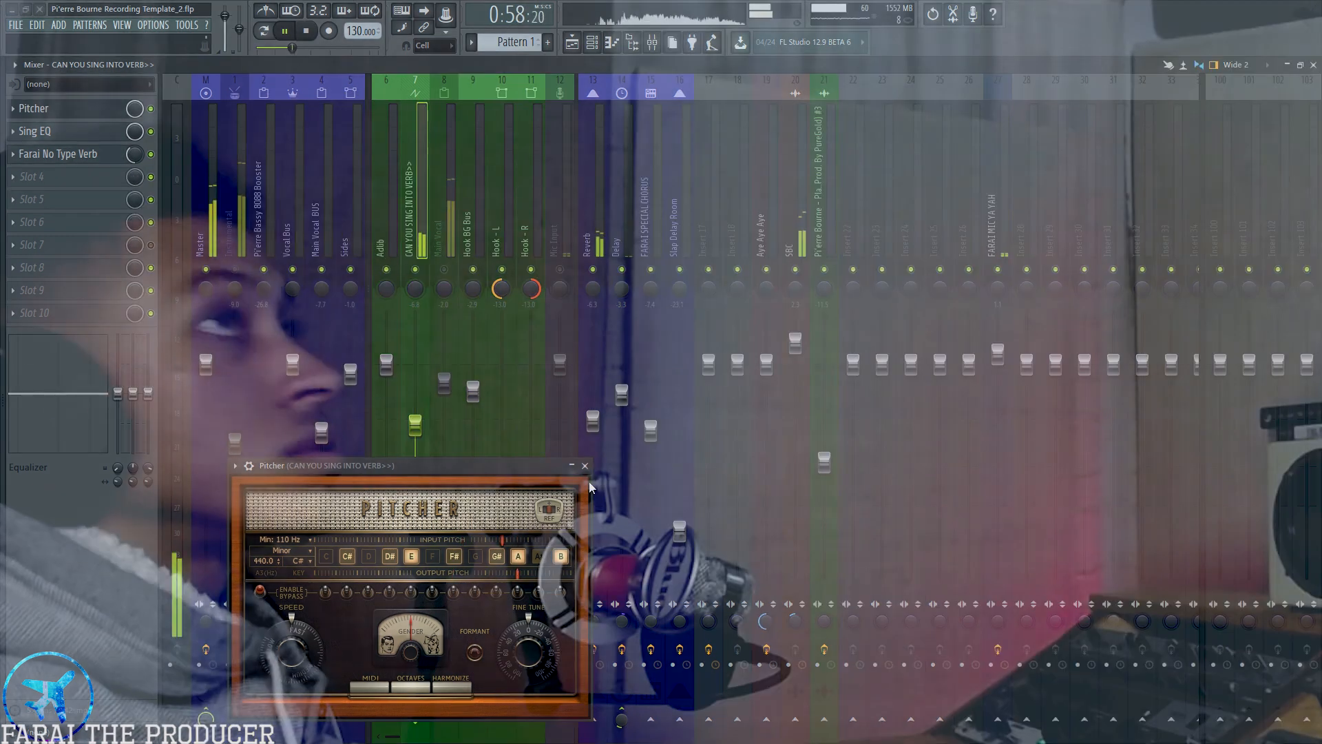
{"action": "left_click", "coordinate": [584, 466]}
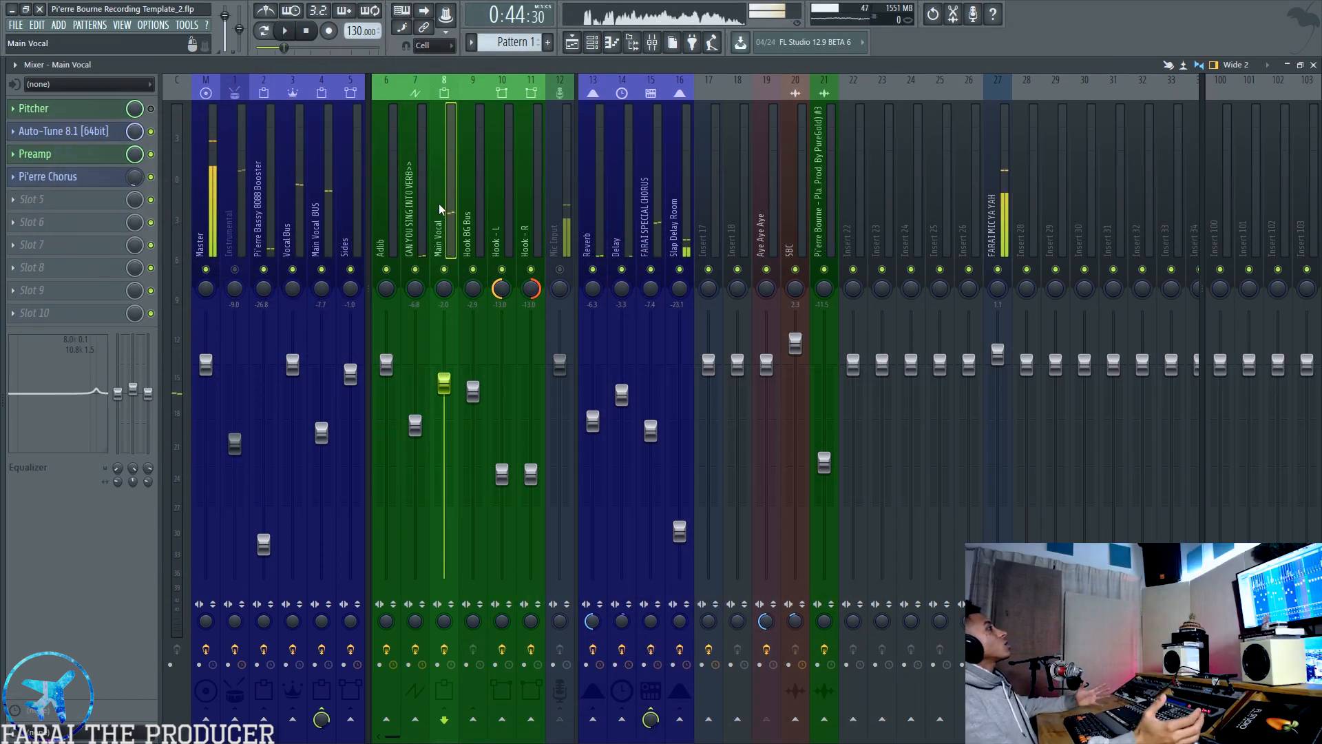
- View the Adlib mixer track's effects, return to the playlist and play the start of Hook 1
{"action": "left_click", "coordinate": [386, 209]}
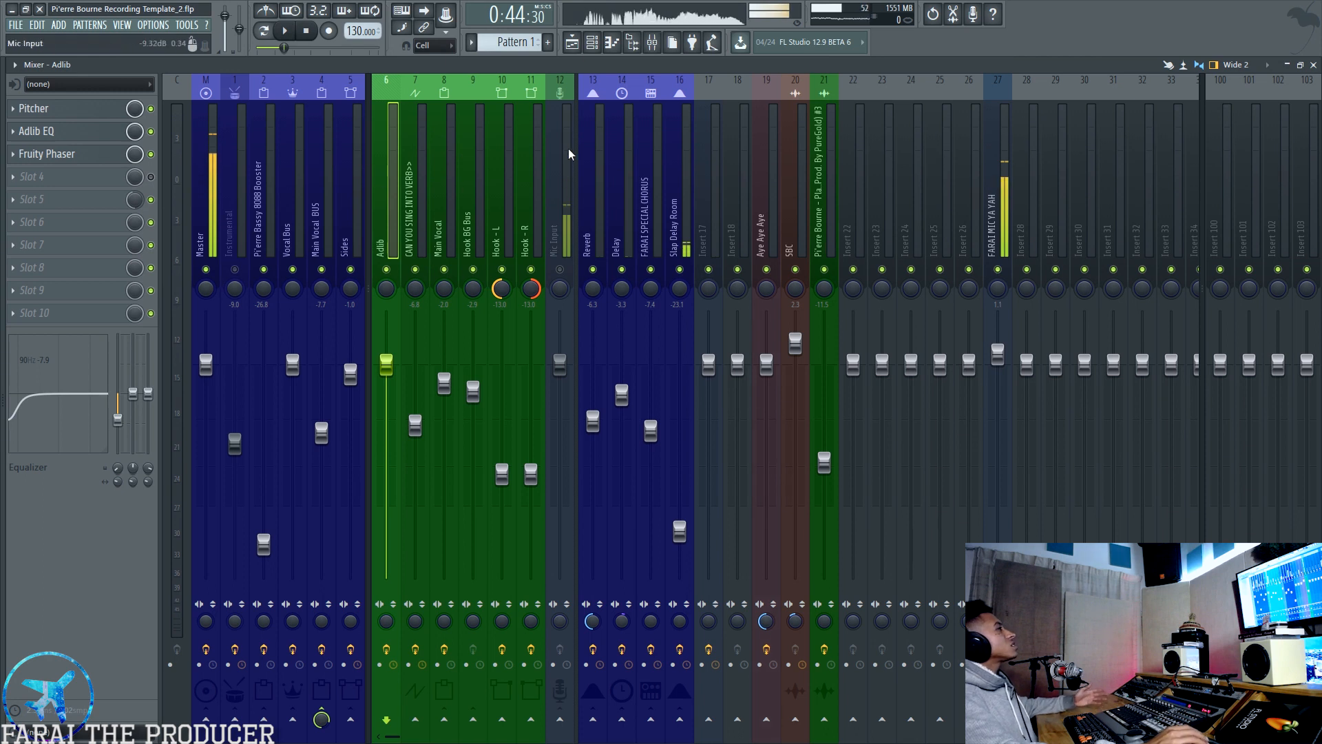
{"action": "key", "text": "F5"}
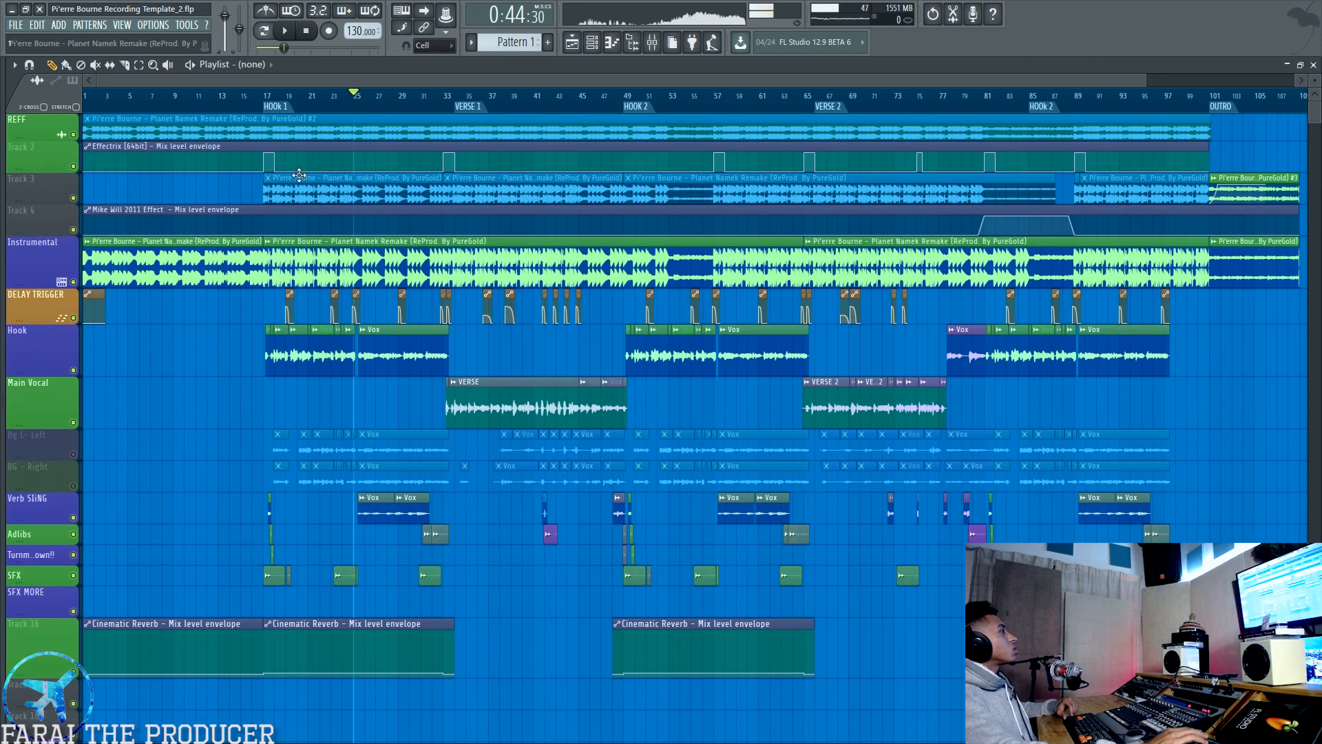
{"action": "left_click", "coordinate": [296, 110]}
{"action": "key", "text": "space"}
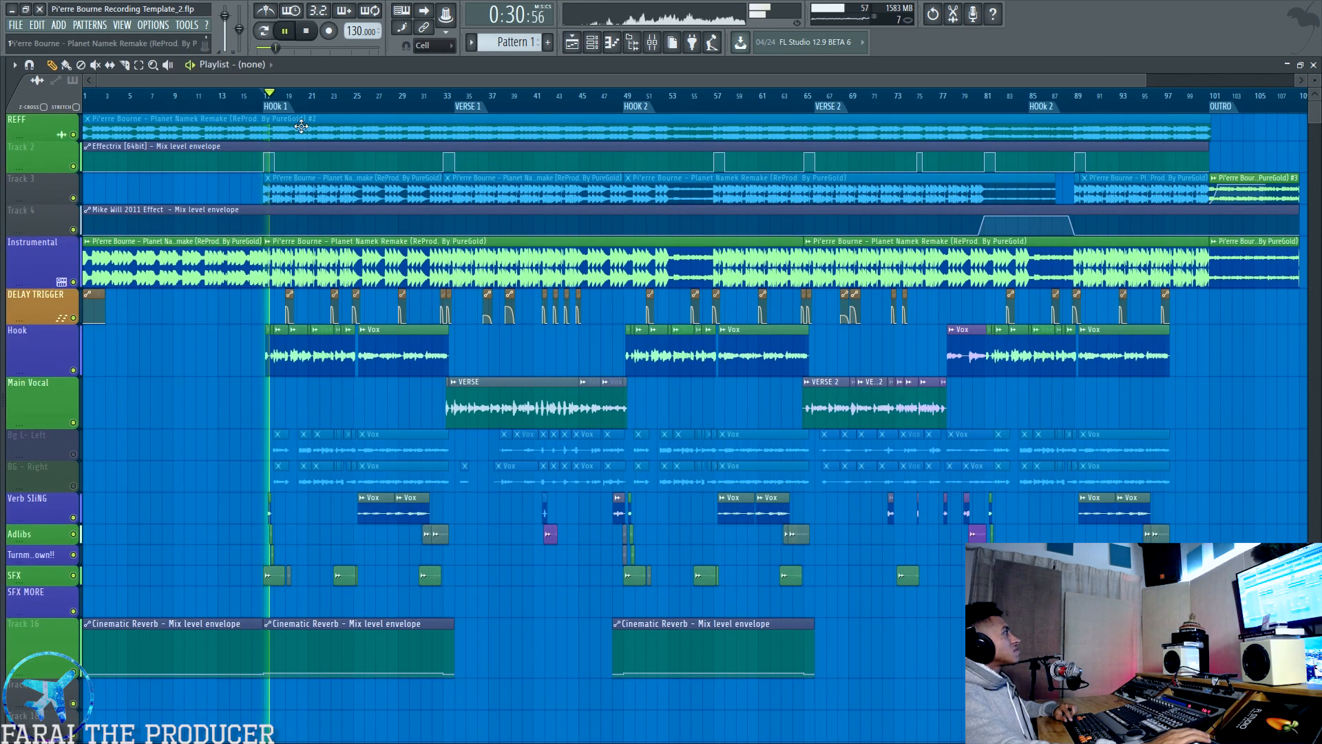
{"action": "scroll", "coordinate": [297, 106], "scroll_direction": "up", "scroll_amount": 5}
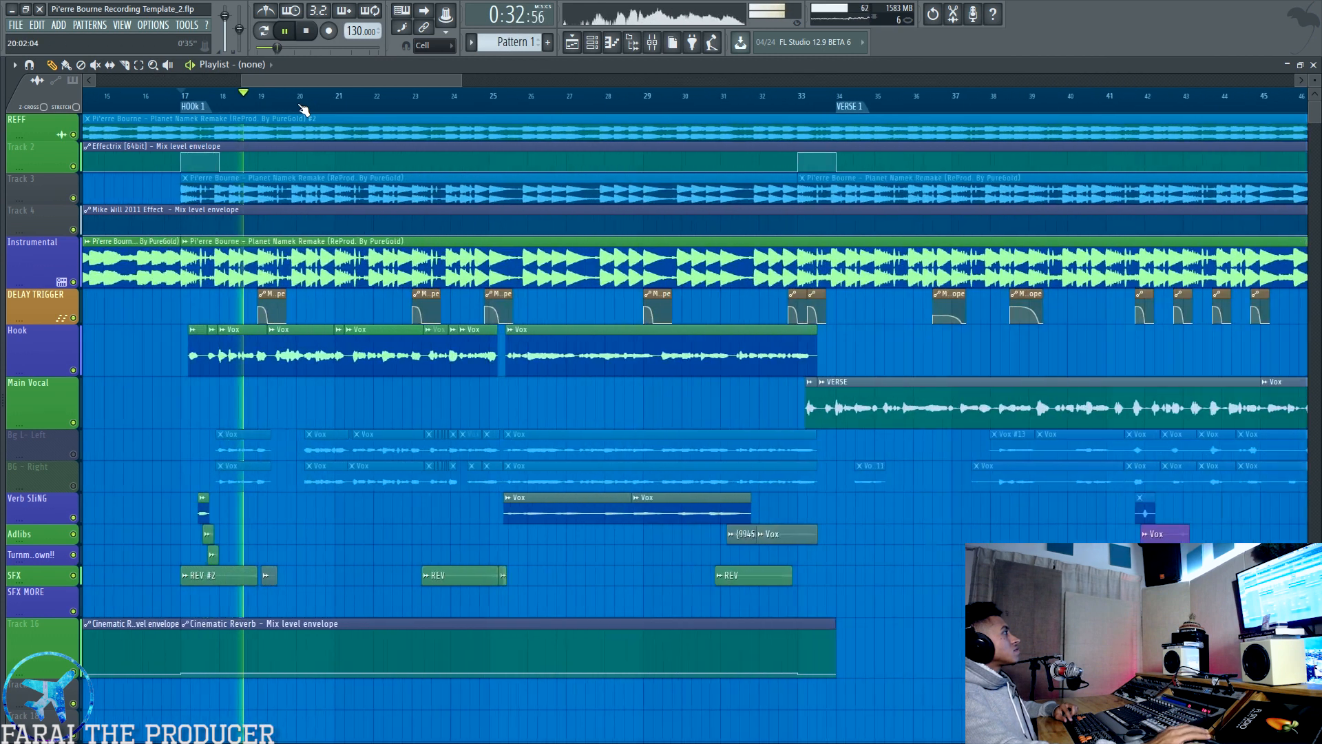
{"action": "key", "text": "space"}
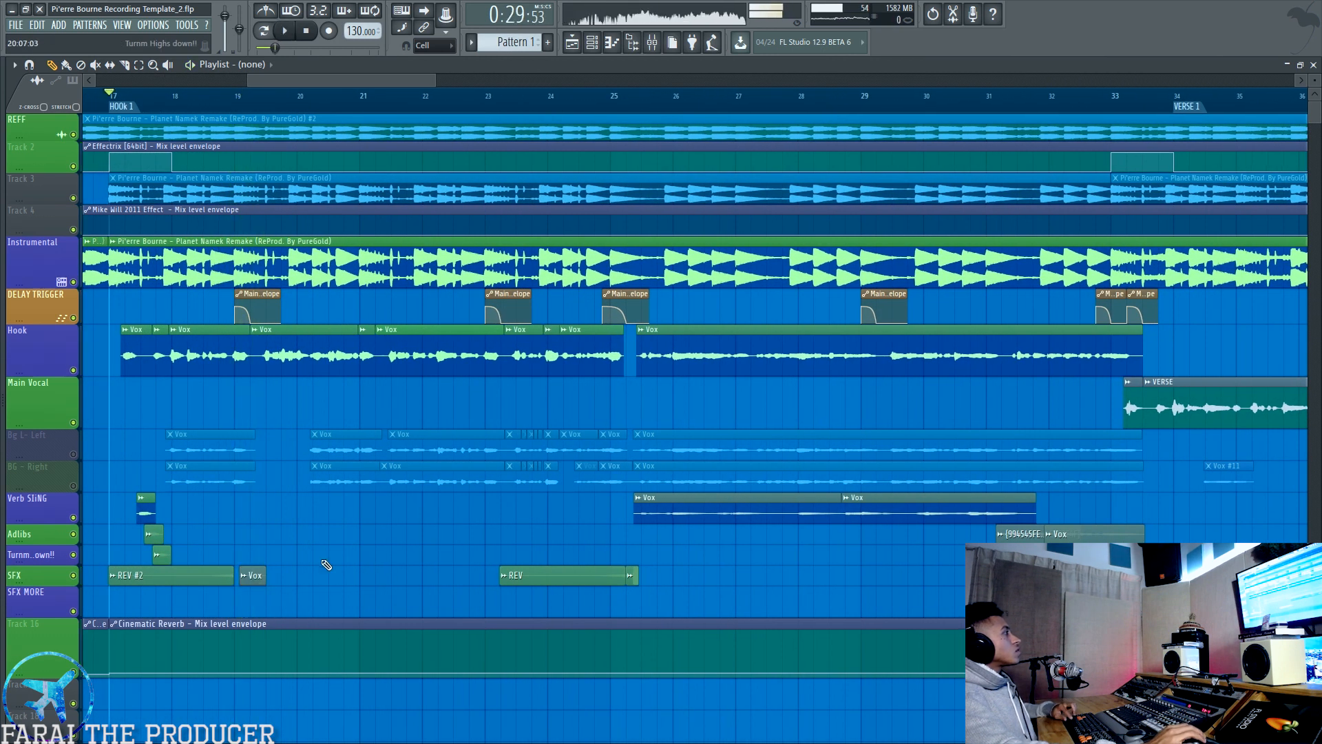
- Unmute the Bg L- Left and BG - Right playlist tracks
{"action": "scroll", "coordinate": [266, 369], "scroll_direction": "down", "scroll_amount": 2}
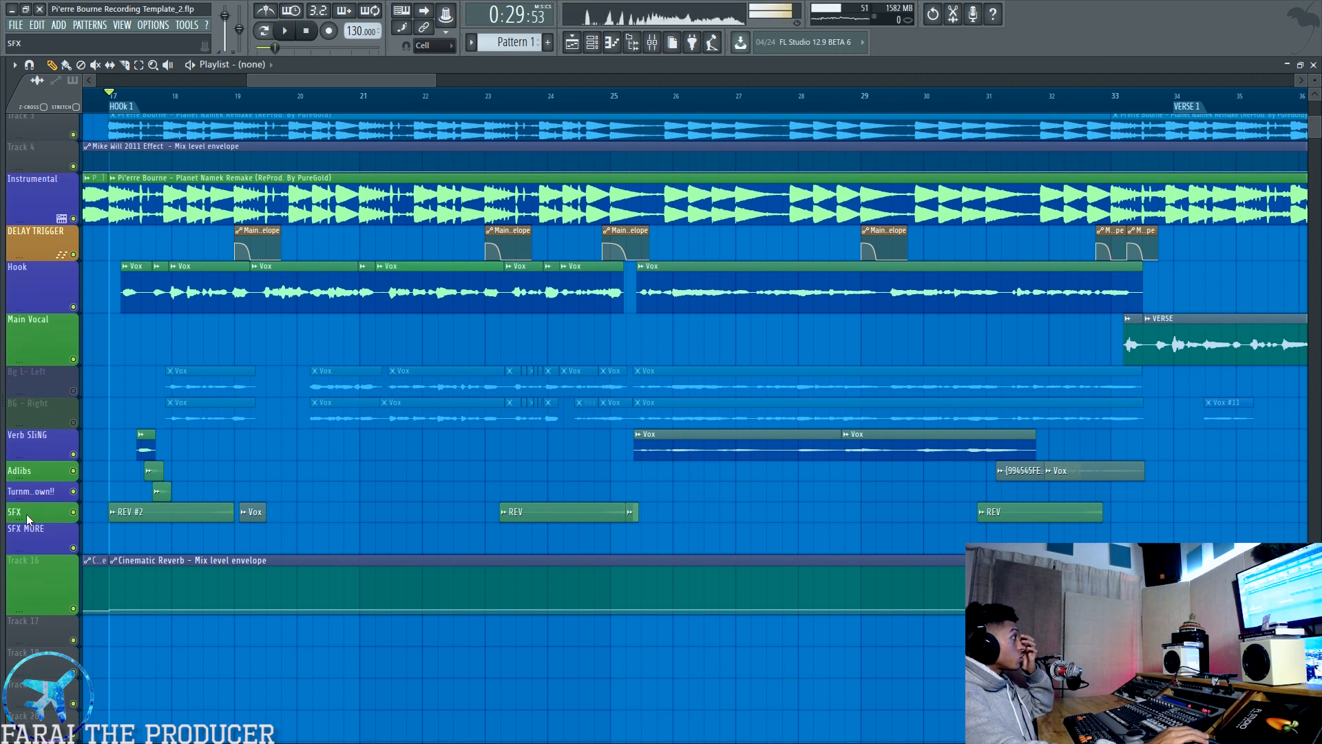
{"action": "scroll", "coordinate": [218, 126], "scroll_direction": "down", "scroll_amount": 5}
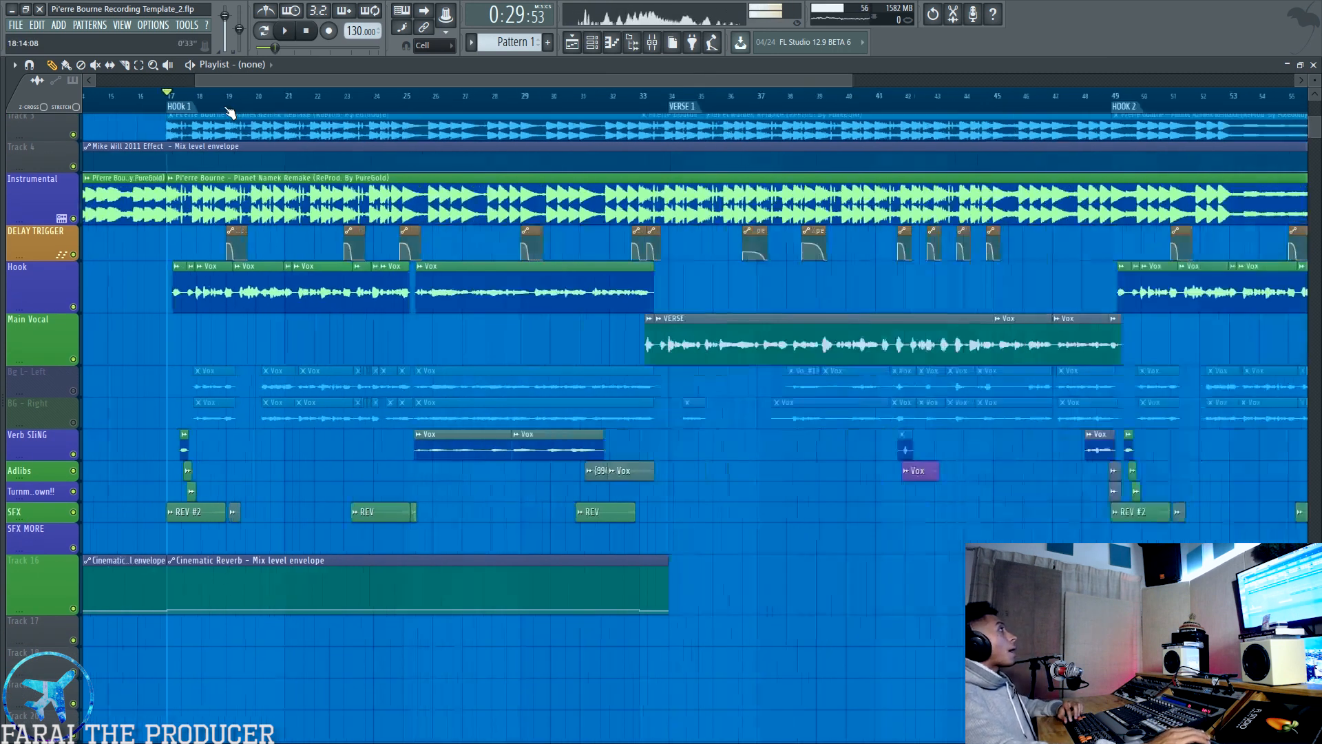
{"action": "scroll", "coordinate": [227, 105], "scroll_direction": "up", "scroll_amount": 5}
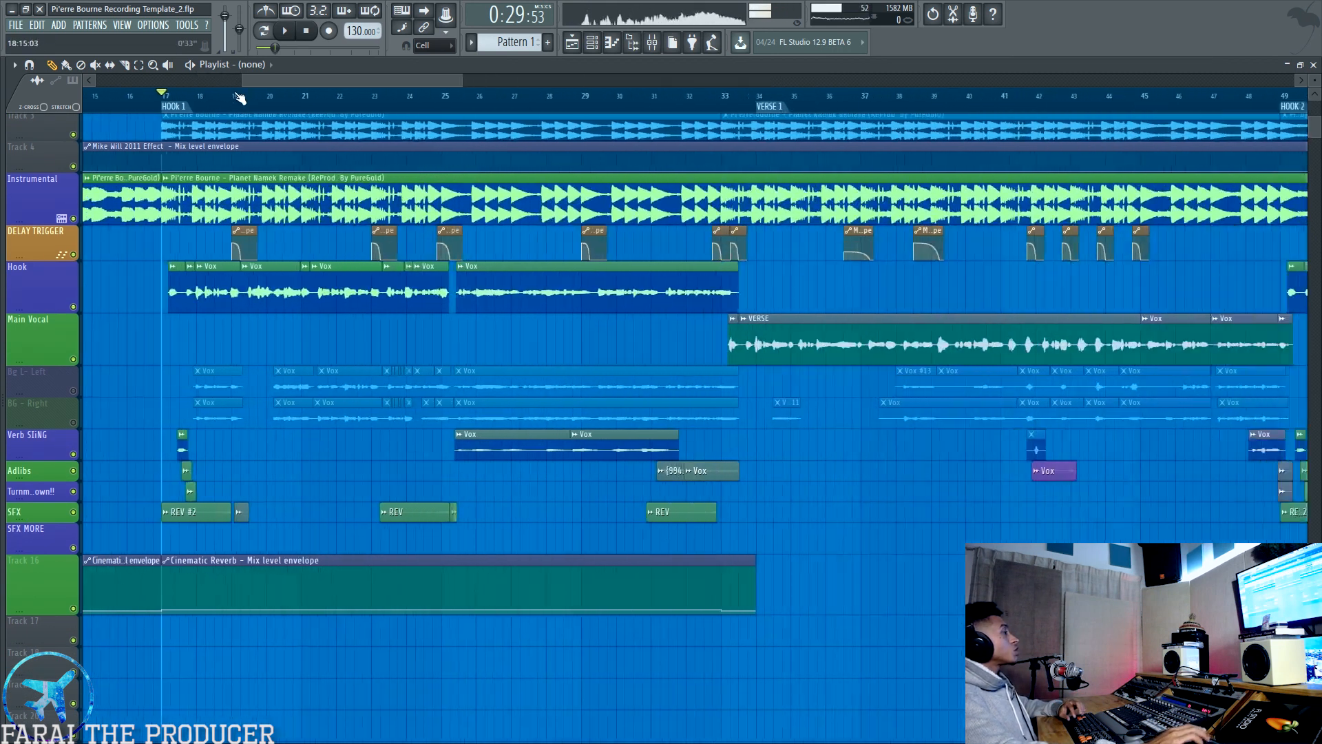
{"action": "scroll", "coordinate": [570, 304], "scroll_direction": "up", "scroll_amount": 1}
{"action": "scroll", "coordinate": [569, 304], "scroll_direction": "up", "scroll_amount": 1}
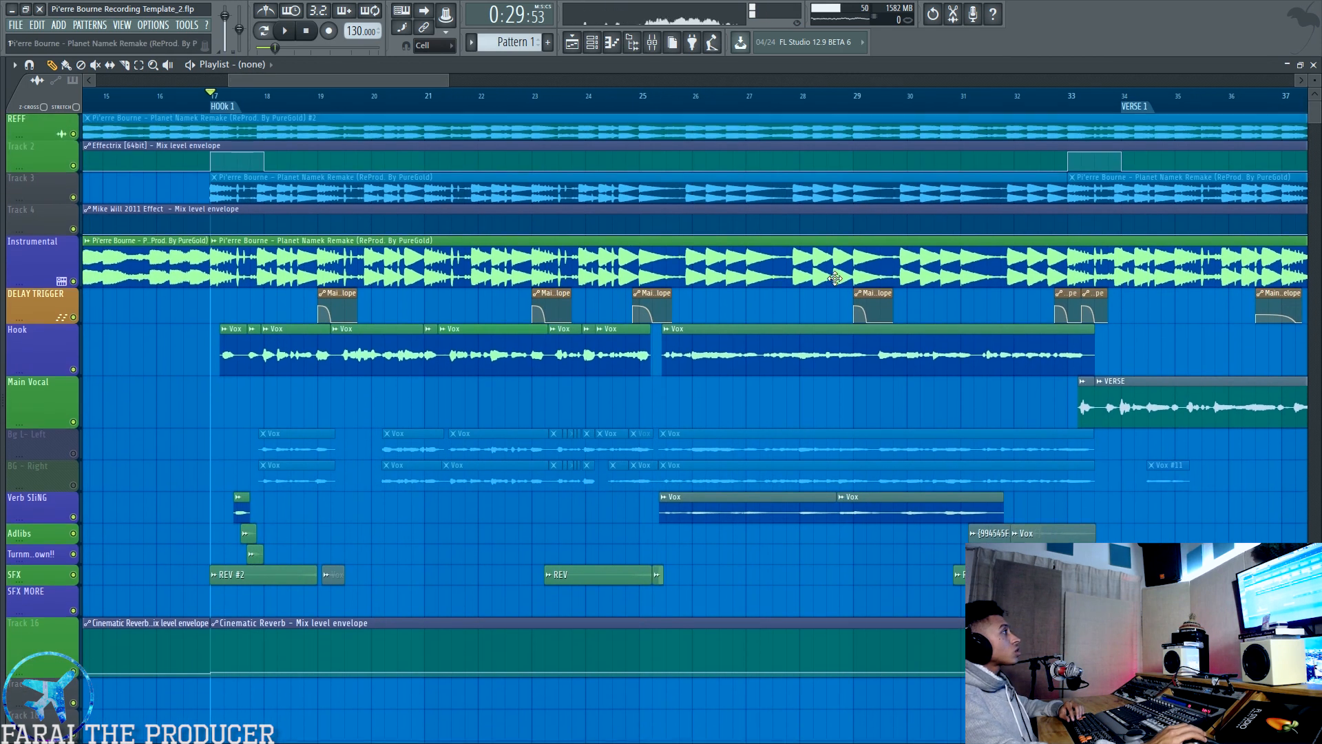
{"action": "left_click", "coordinate": [73, 454]}
{"action": "left_click", "coordinate": [73, 486]}
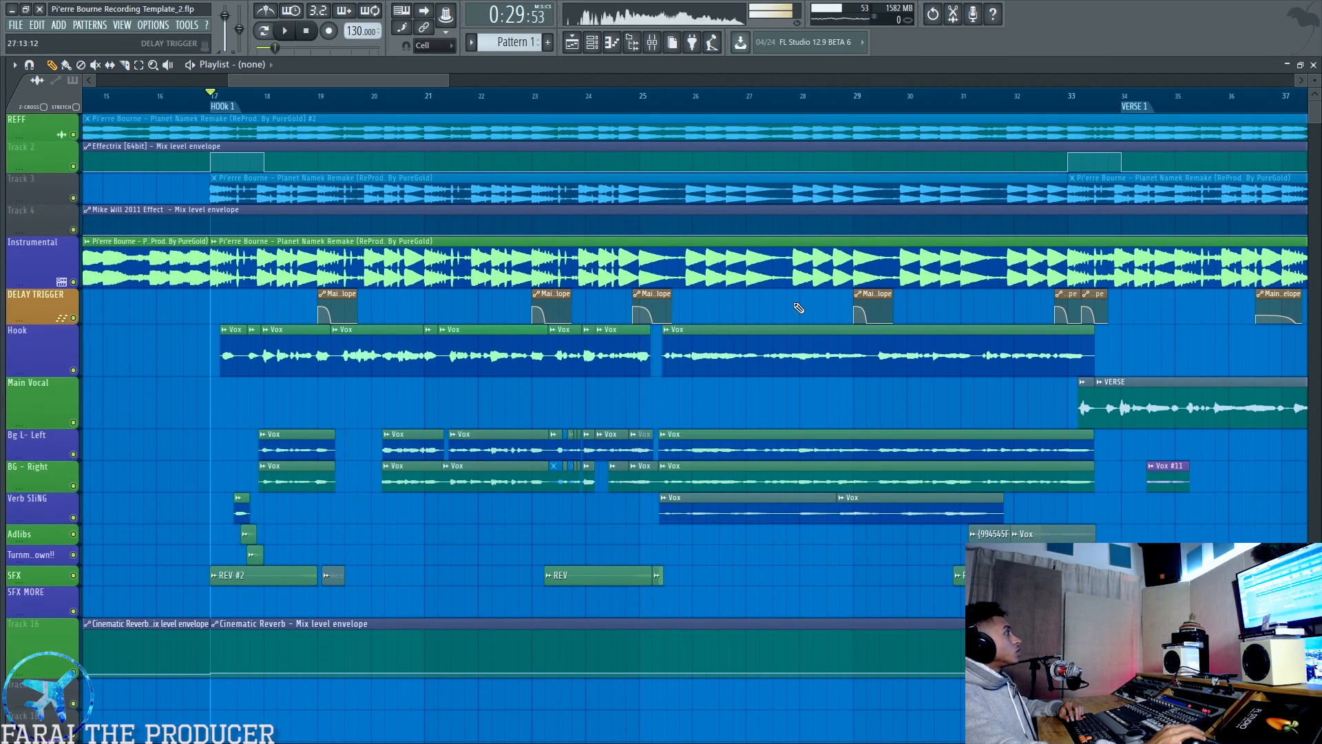
- Select the BG - Right Vox clip just before bar 25, play from between bars 24 and 25, and clear the selection
{"action": "left_click", "coordinate": [534, 113]}
{"action": "scroll", "coordinate": [709, 110], "scroll_direction": "up", "scroll_amount": 5}
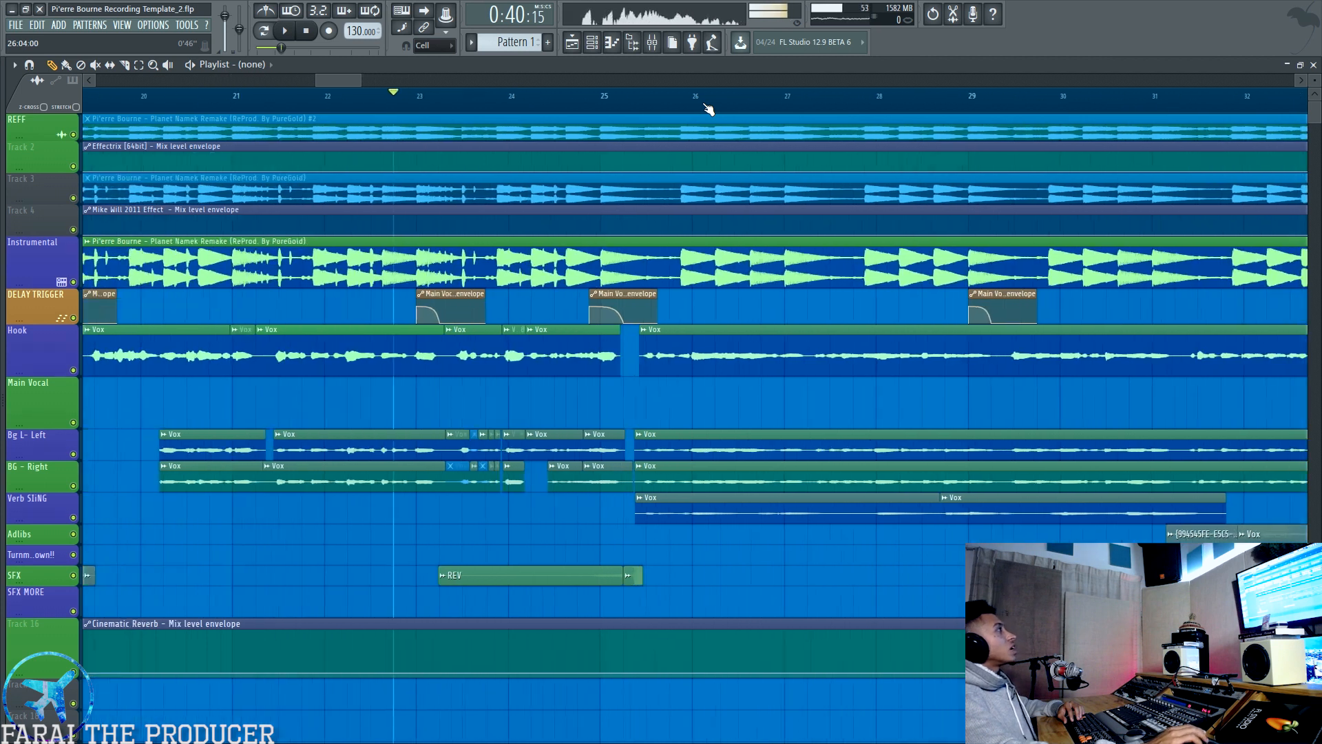
{"action": "left_click", "coordinate": [436, 463]}
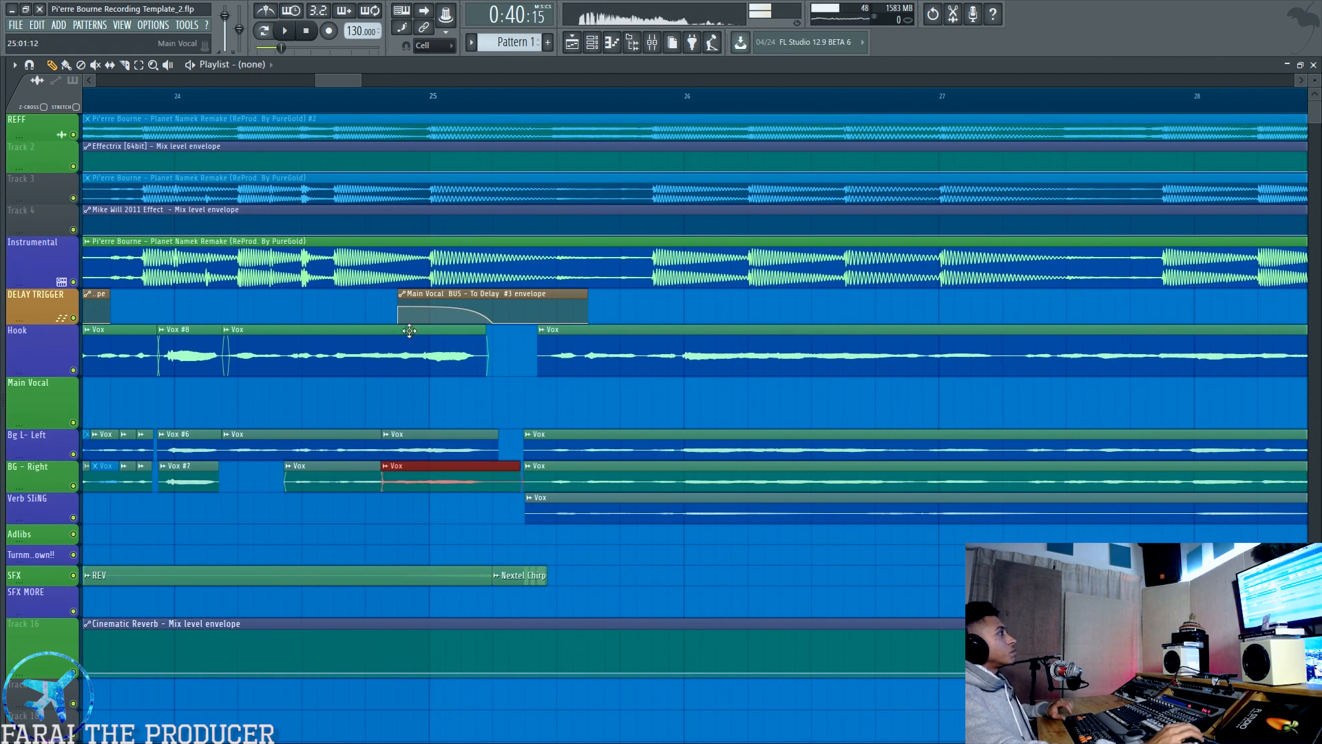
{"action": "left_click", "coordinate": [302, 92]}
{"action": "key", "text": "space"}
{"action": "key", "text": "space"}
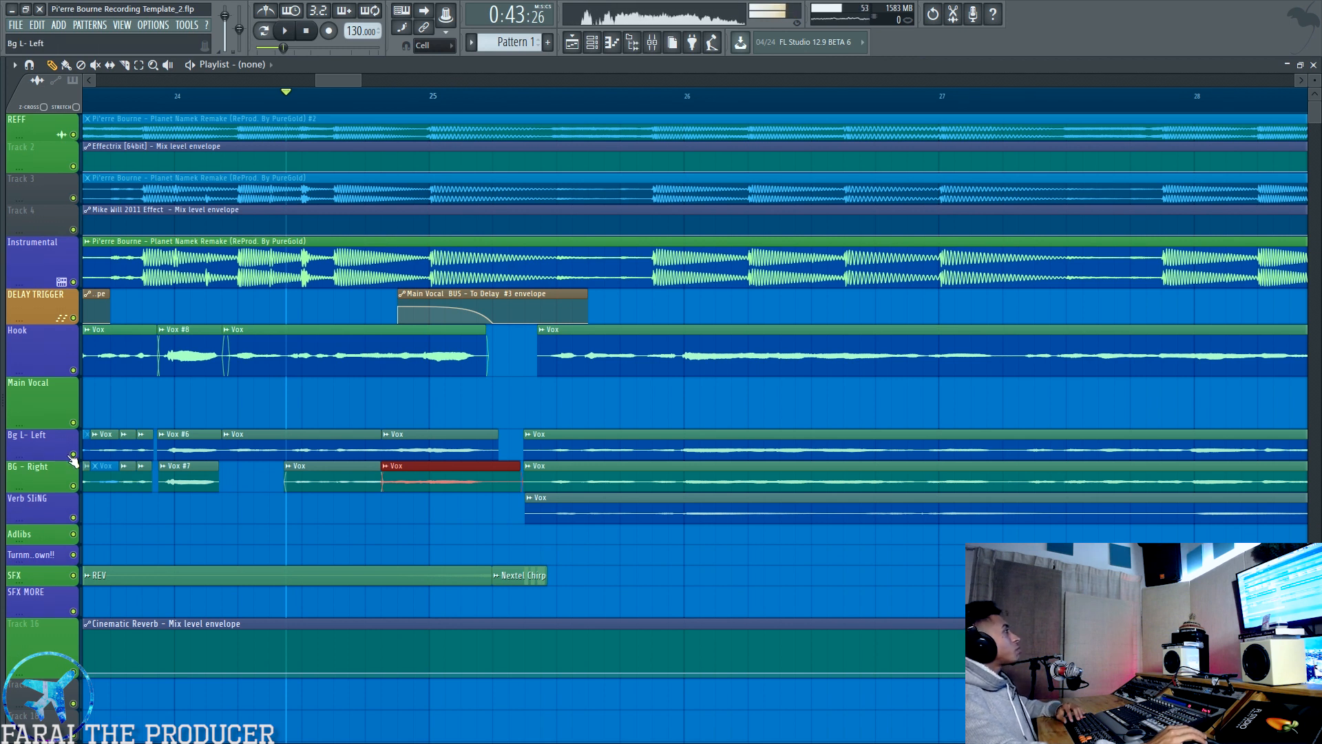
{"action": "left_click", "coordinate": [381, 413]}
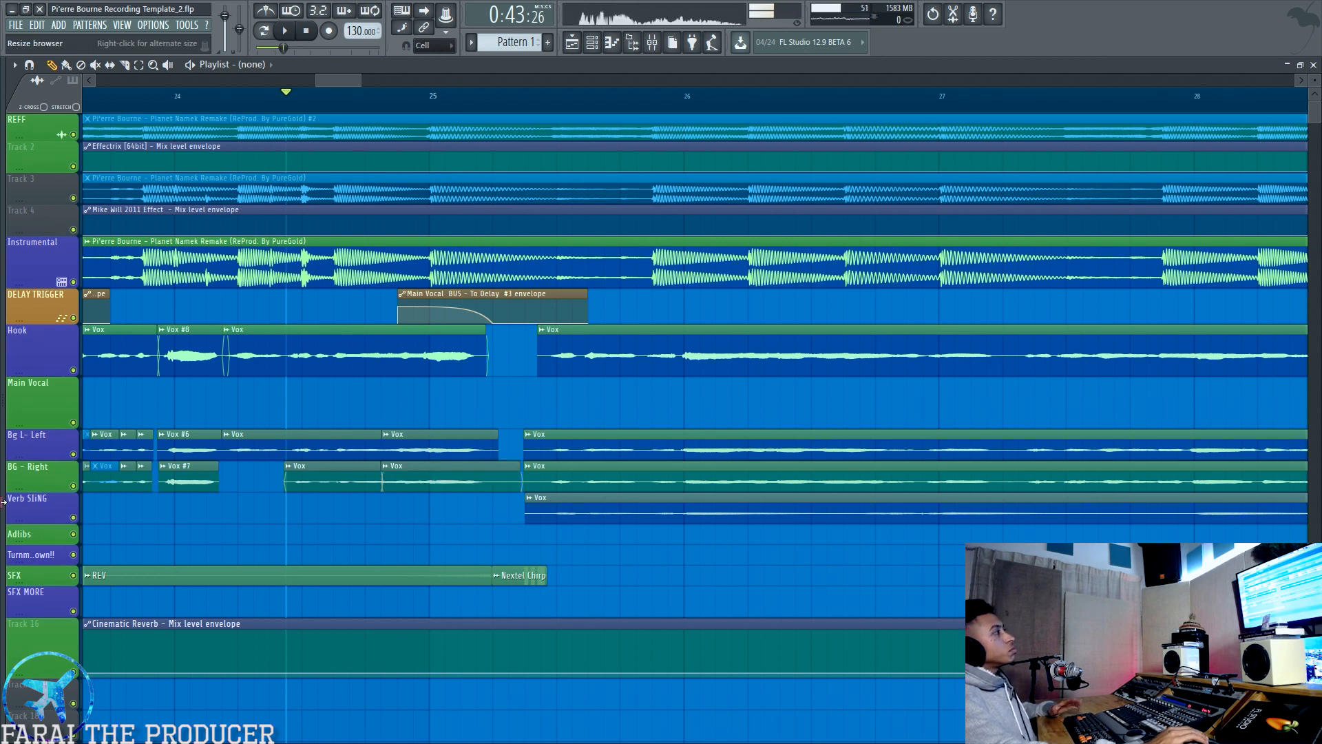
- Solo the BG - Right track and play it from between bars 24 and 25
{"action": "left_click", "coordinate": [73, 454]}
{"action": "right_click", "coordinate": [73, 486]}
{"action": "key", "text": "space"}
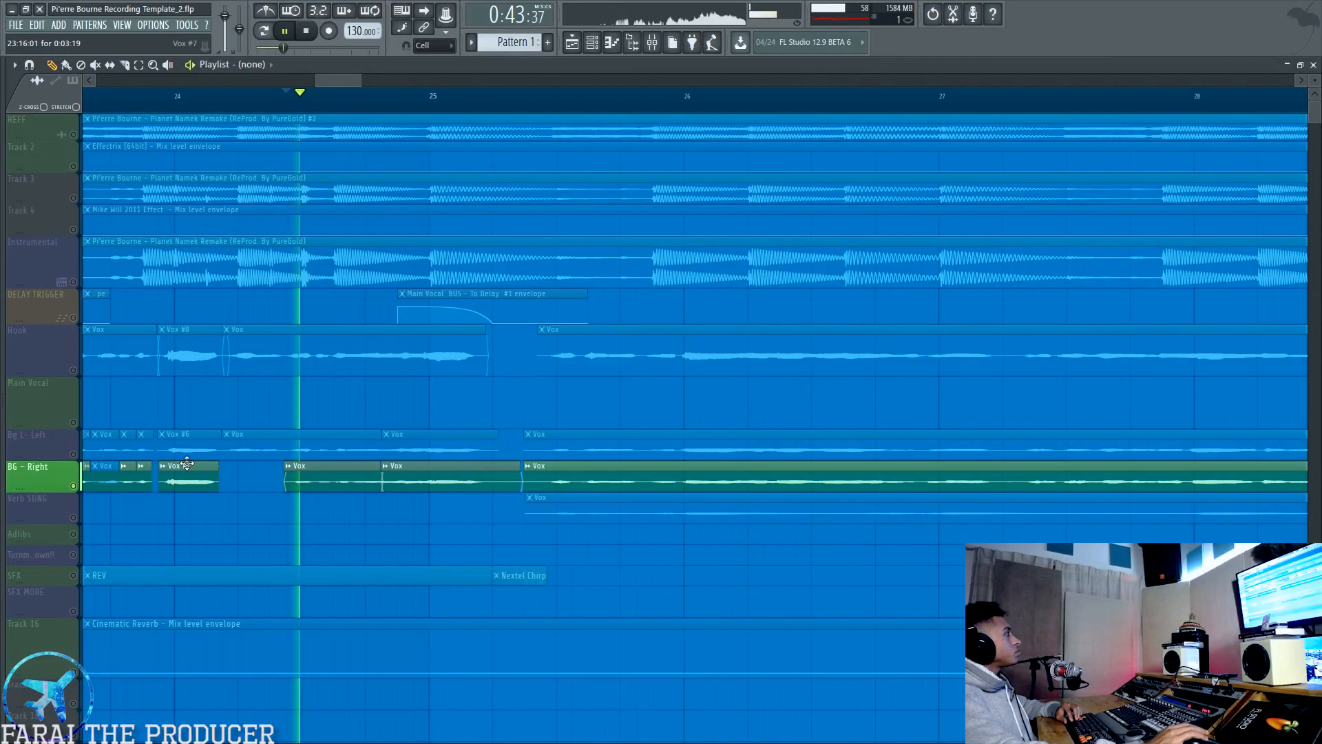
{"action": "key", "text": "space"}
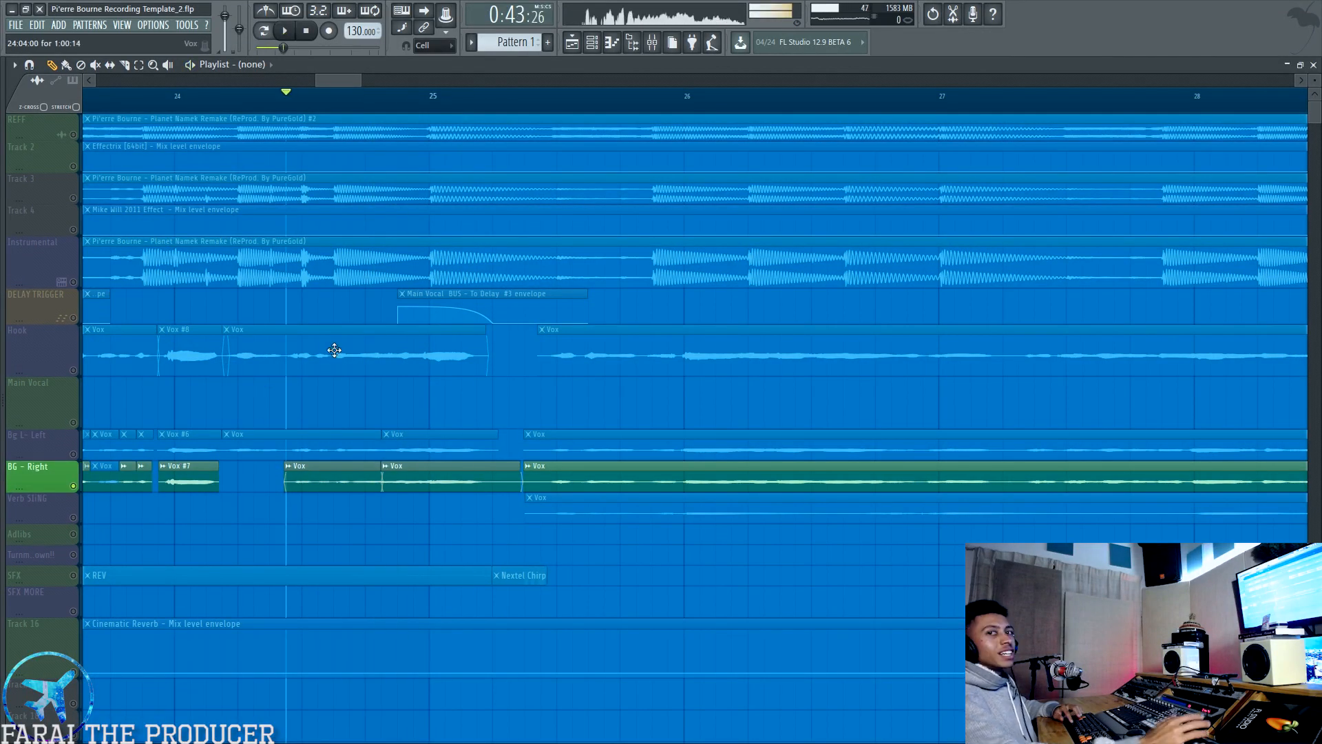
- Examine the pitch shift in the channel settings of the BG - Right Vox clip before bar 25, and close them
{"action": "double_click", "coordinate": [446, 478]}
{"action": "left_click_drag", "start_coordinate": [208, 90], "coordinate": [453, 193]}
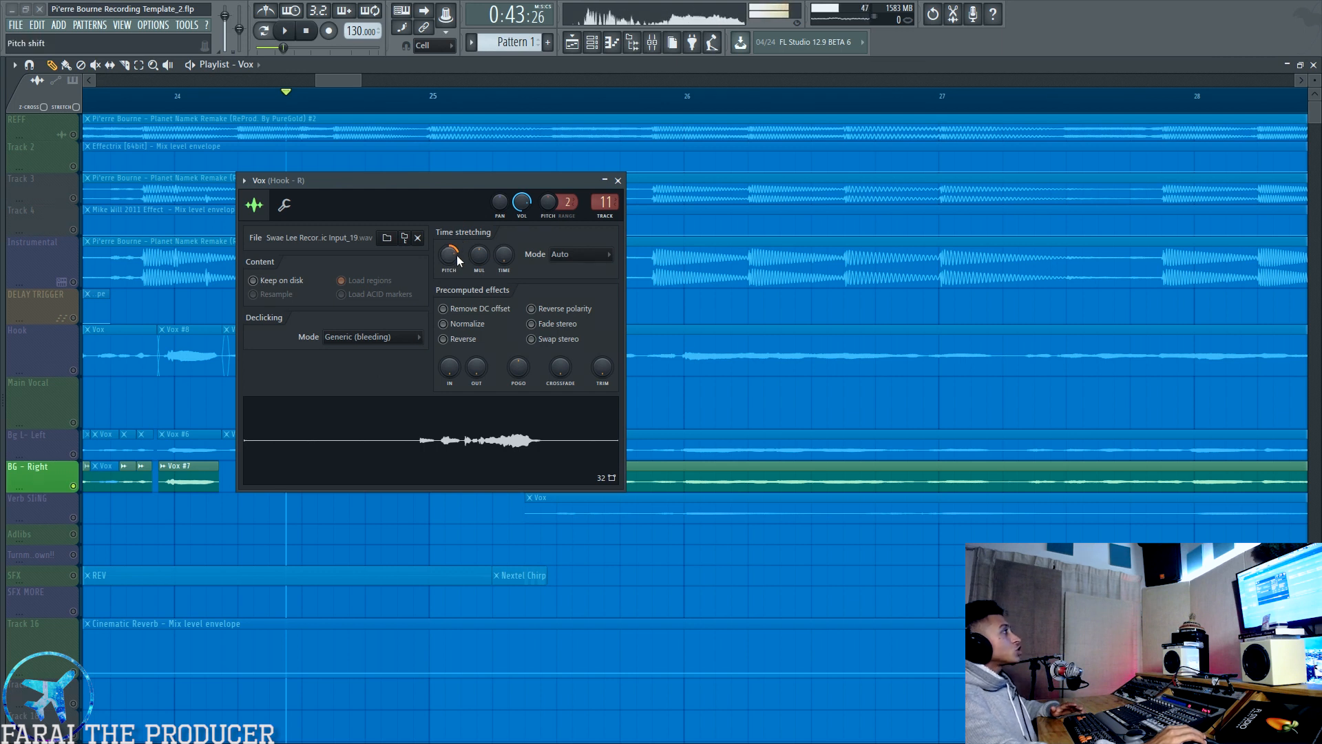
{"action": "left_click_drag", "start_coordinate": [453, 191], "coordinate": [413, 241]}
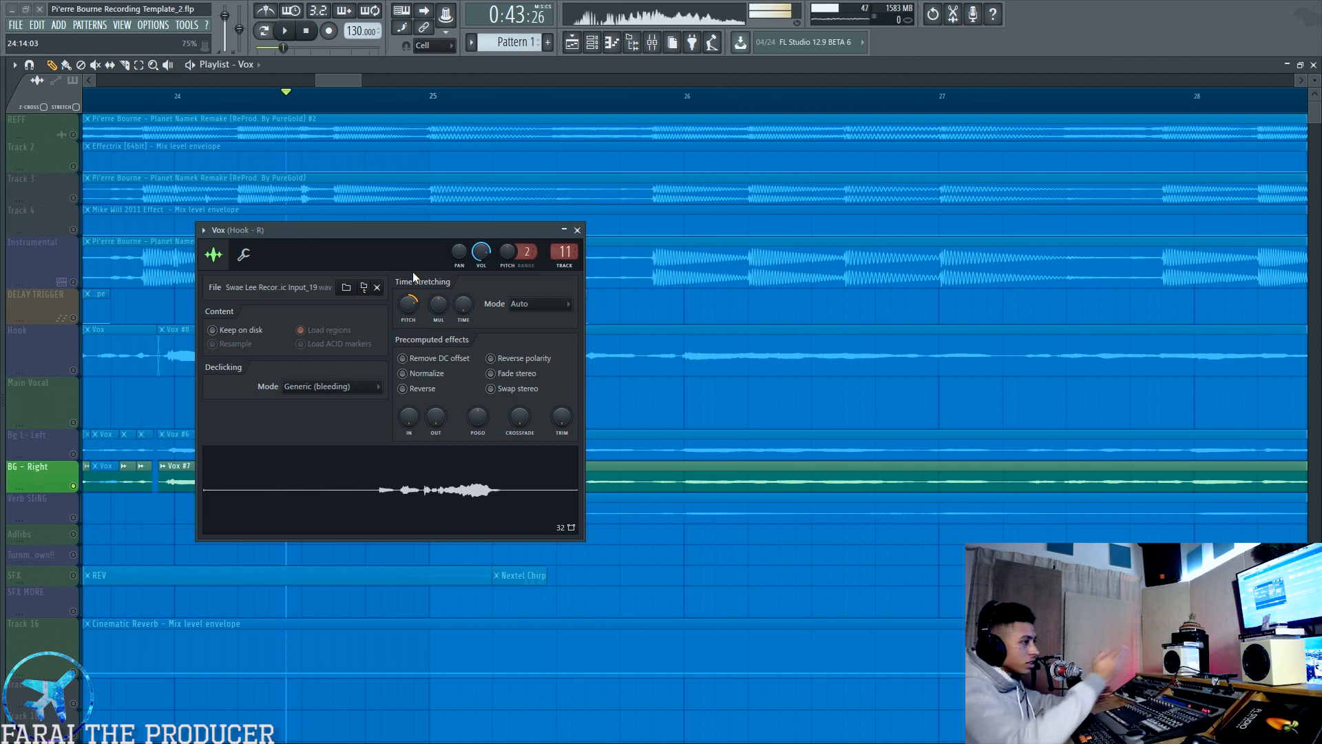
{"action": "left_click_drag", "start_coordinate": [418, 229], "coordinate": [410, 255]}
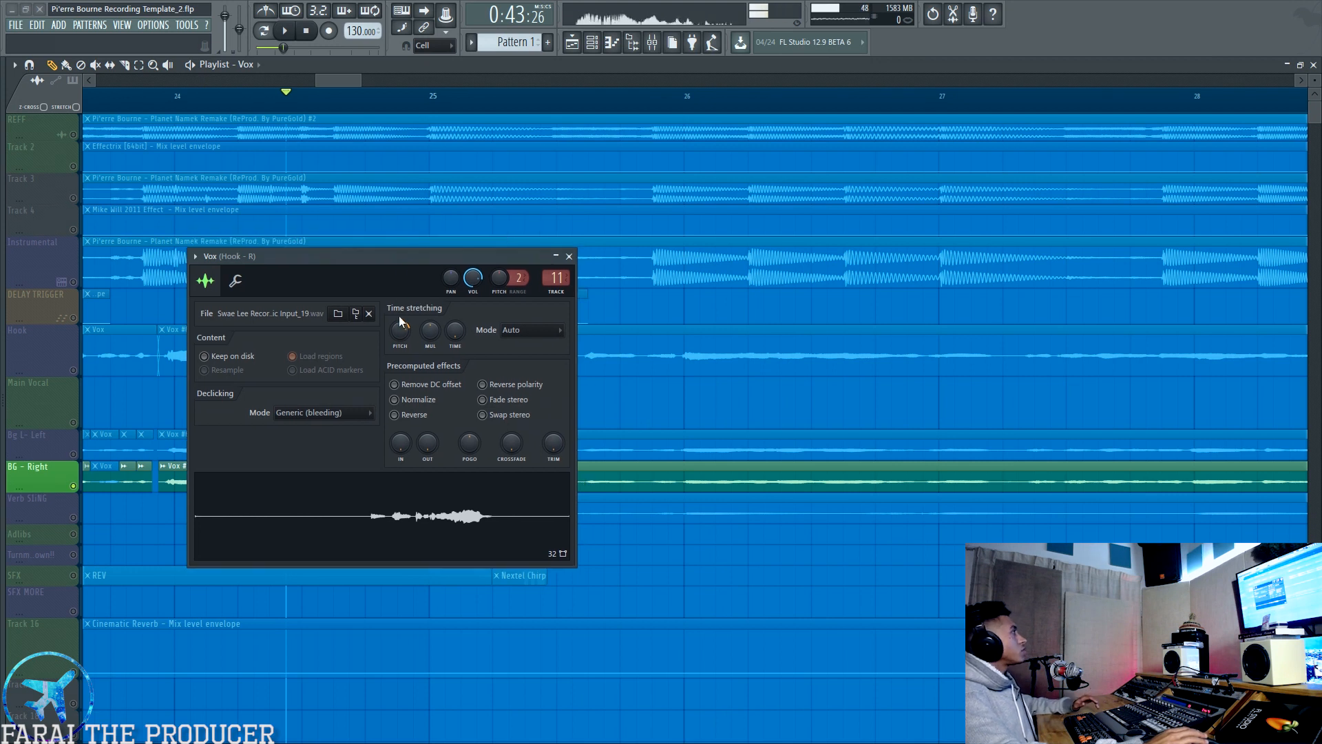
{"action": "left_click", "coordinate": [567, 257]}
- Add Bg L- Left and Hook to the soloed BG - Right track one at a time, playing the passage after each
{"action": "left_click", "coordinate": [77, 455]}
{"action": "key", "text": "space"}
{"action": "key", "text": "space"}
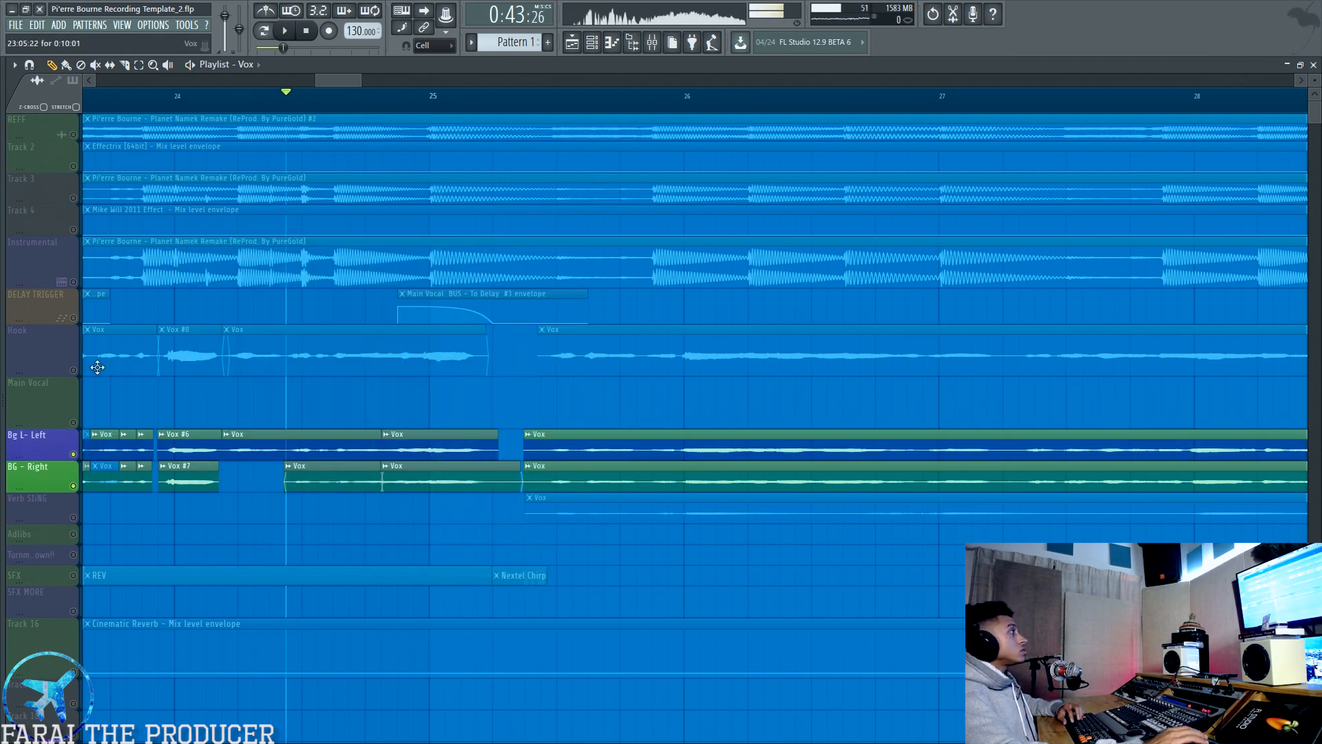
{"action": "left_click", "coordinate": [77, 370]}
{"action": "key", "text": "space"}
{"action": "key", "text": "space"}
- Turn all playlist tracks back on and play the passage with the full arrangement
{"action": "right_click", "coordinate": [77, 373]}
{"action": "right_click", "coordinate": [77, 373]}
{"action": "key", "text": "space"}
{"action": "scroll", "coordinate": [548, 310], "scroll_direction": "down", "scroll_amount": 5}
{"action": "scroll", "coordinate": [507, 404], "scroll_direction": "down", "scroll_amount": 2}
{"action": "key", "text": "space"}
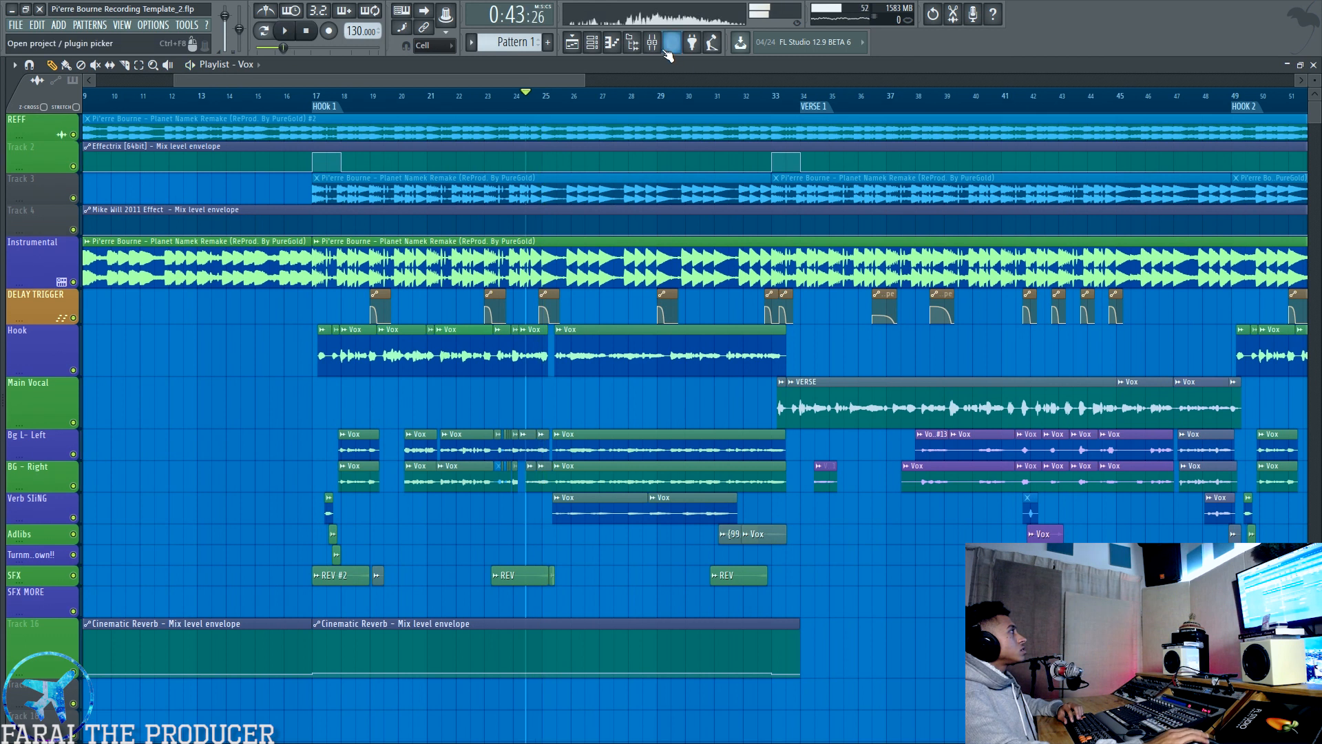
- Watch the mixer levels while the hook plays, and return to the playlist
{"action": "key", "text": "F9"}
{"action": "key", "text": "space"}
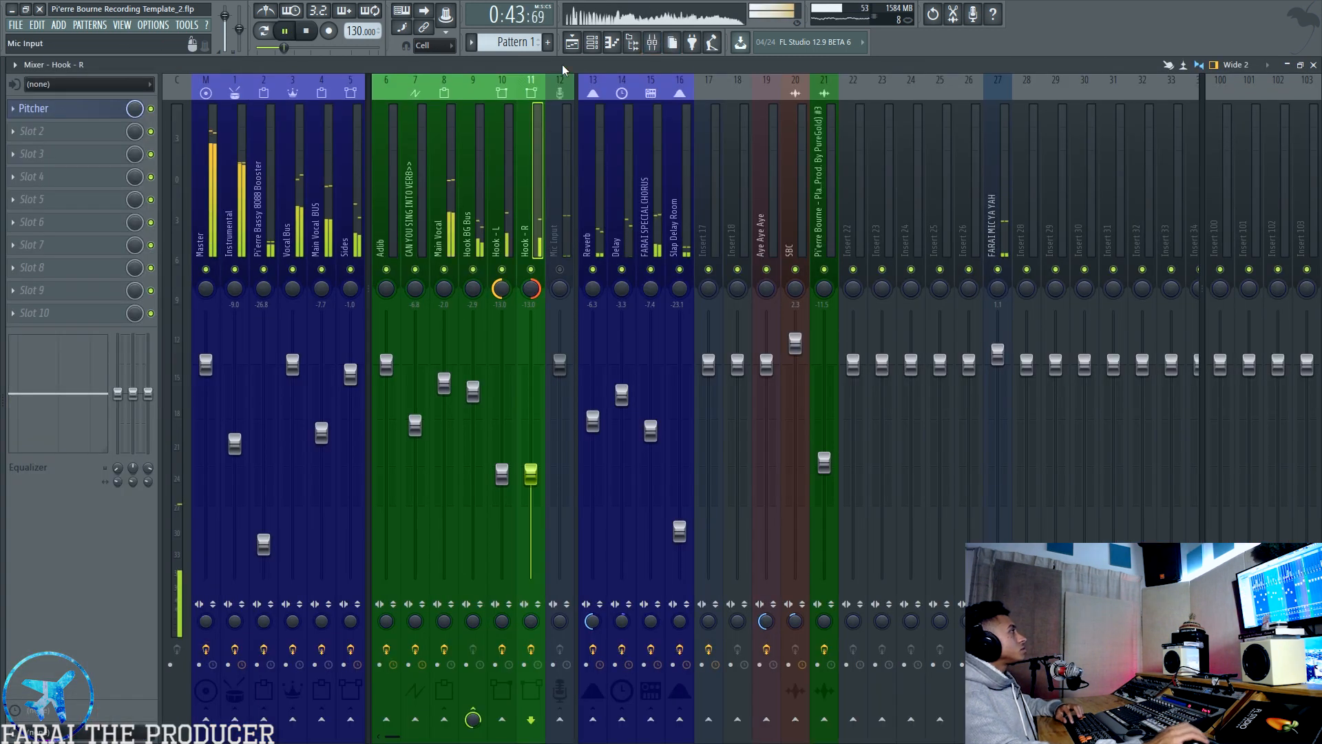
{"action": "left_click", "coordinate": [572, 43]}
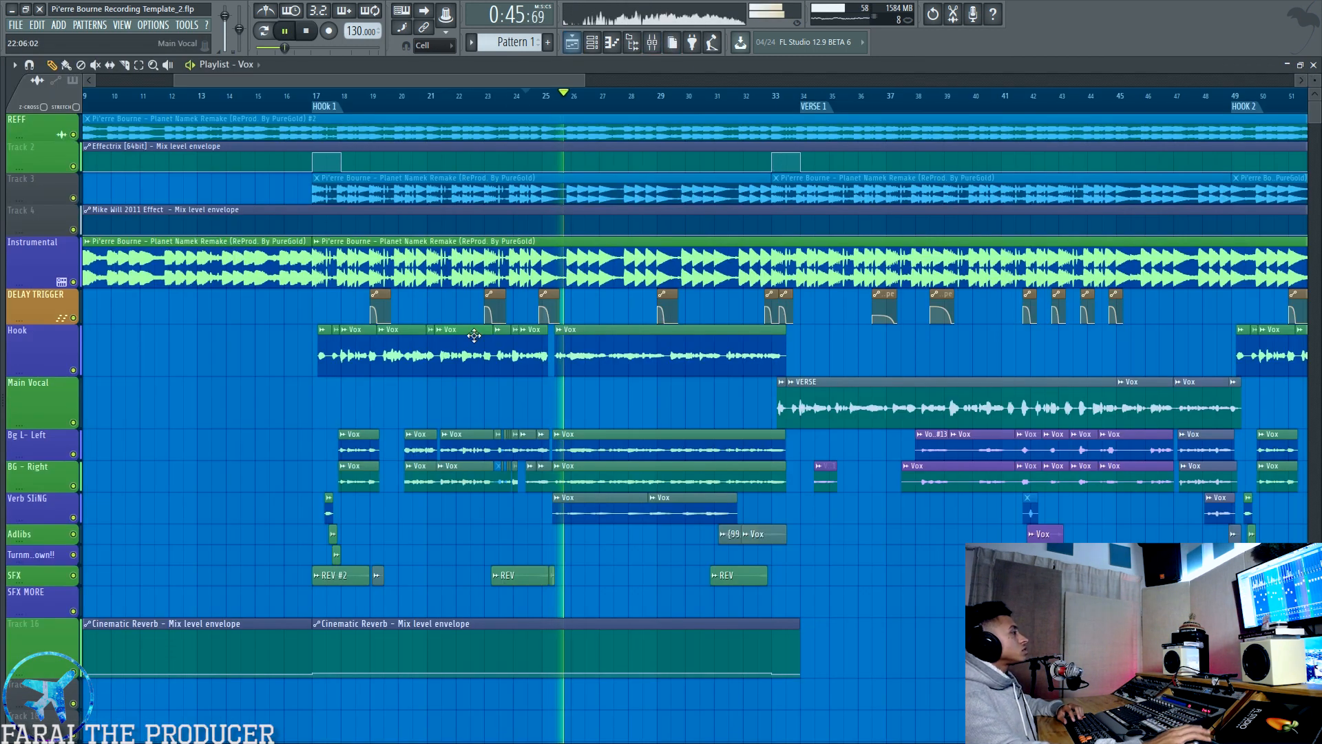
- Play Verse 1 from about bar 37 to hear where its background vocals enter
{"action": "scroll", "coordinate": [626, 89], "scroll_direction": "down", "scroll_amount": 3}
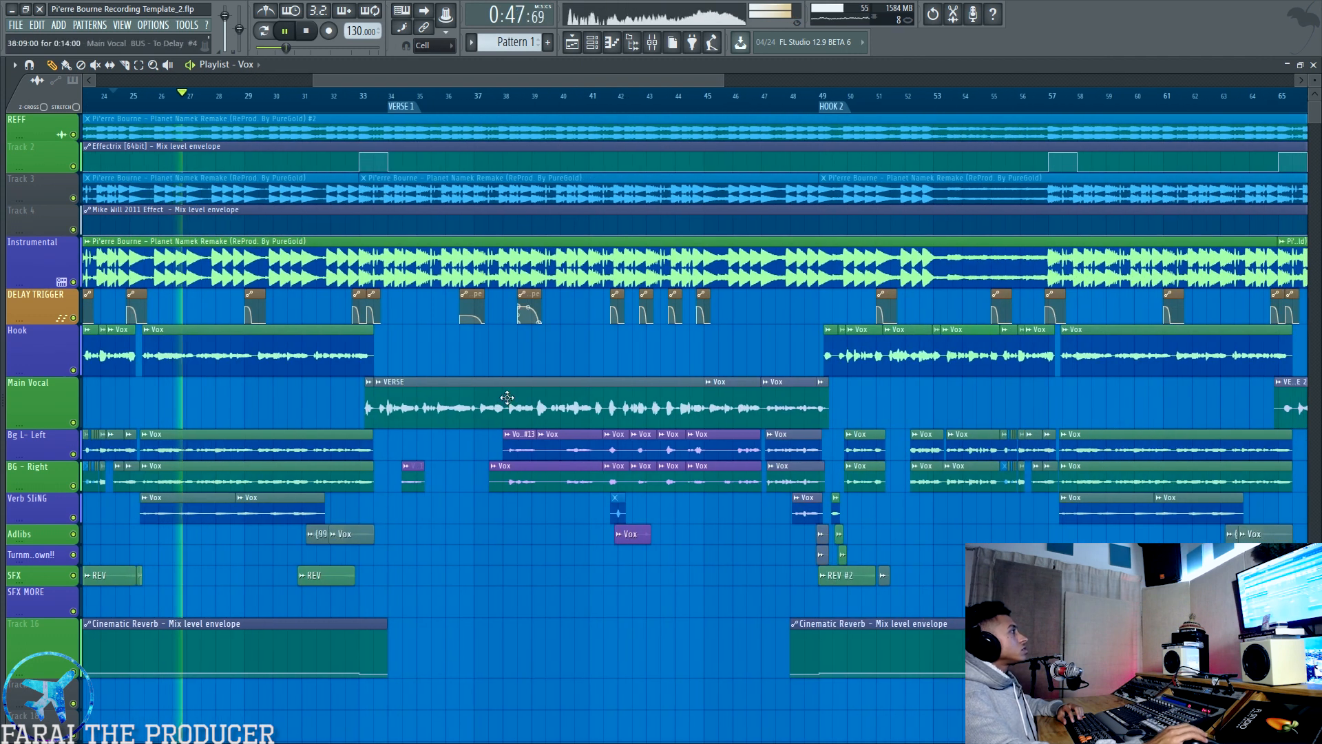
{"action": "key", "text": "space"}
{"action": "left_click", "coordinate": [473, 95]}
{"action": "key", "text": "space"}
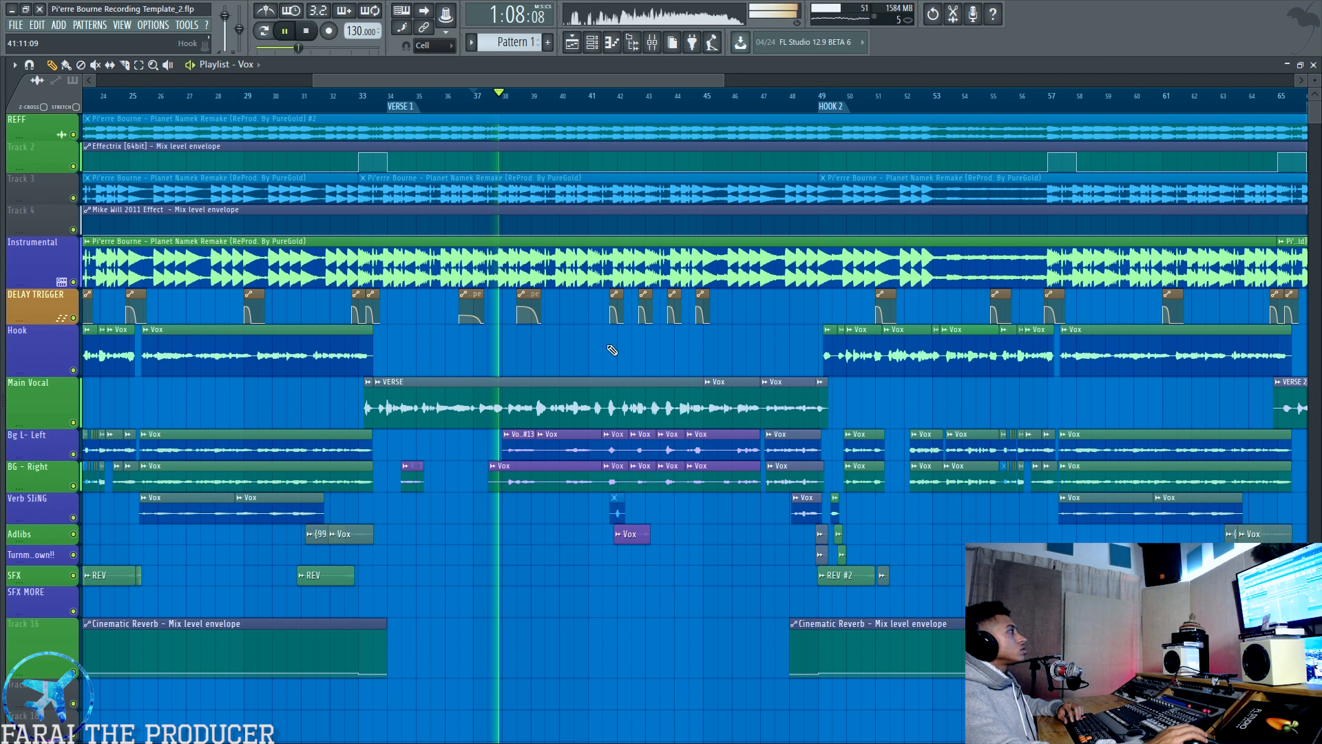
{"action": "key", "text": "space"}
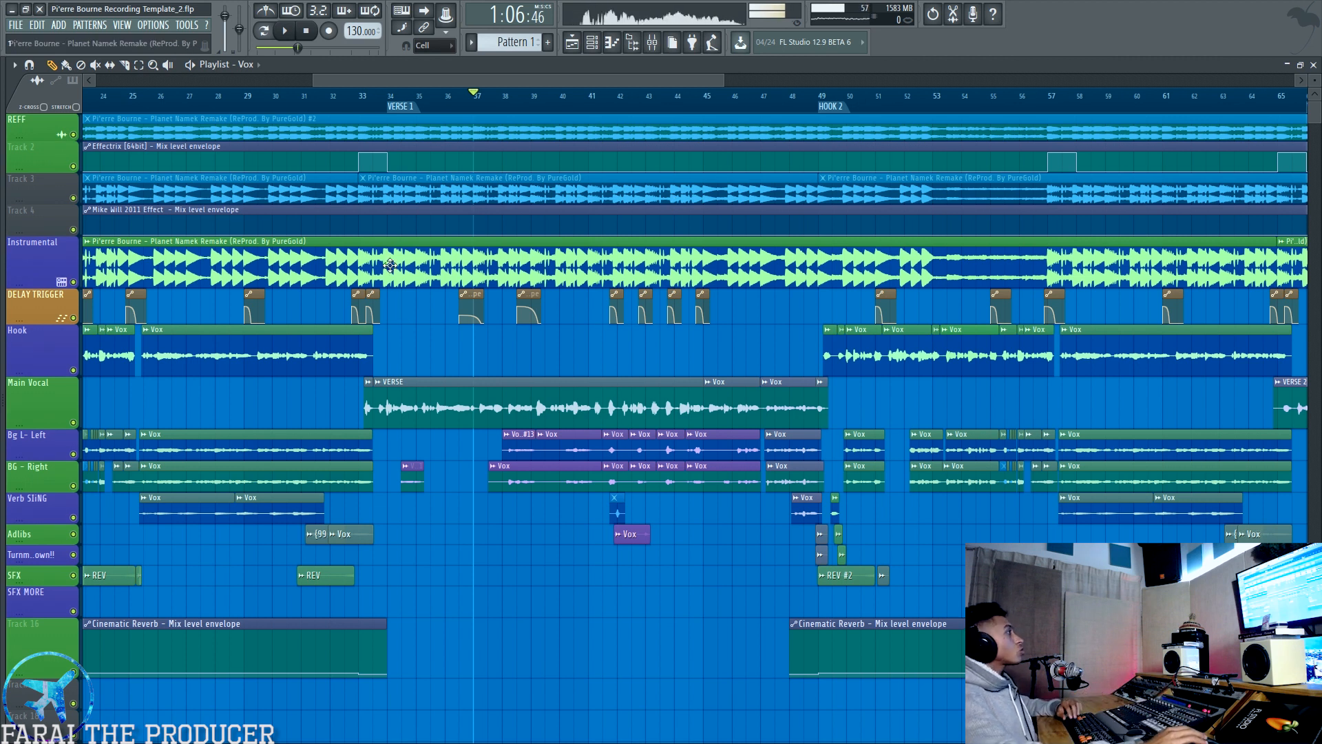
- Zoom the playlist in on Verse 1 and enlarge its track heights around the background vocal clips
{"action": "right_click", "coordinate": [508, 527], "text": "ctrl"}
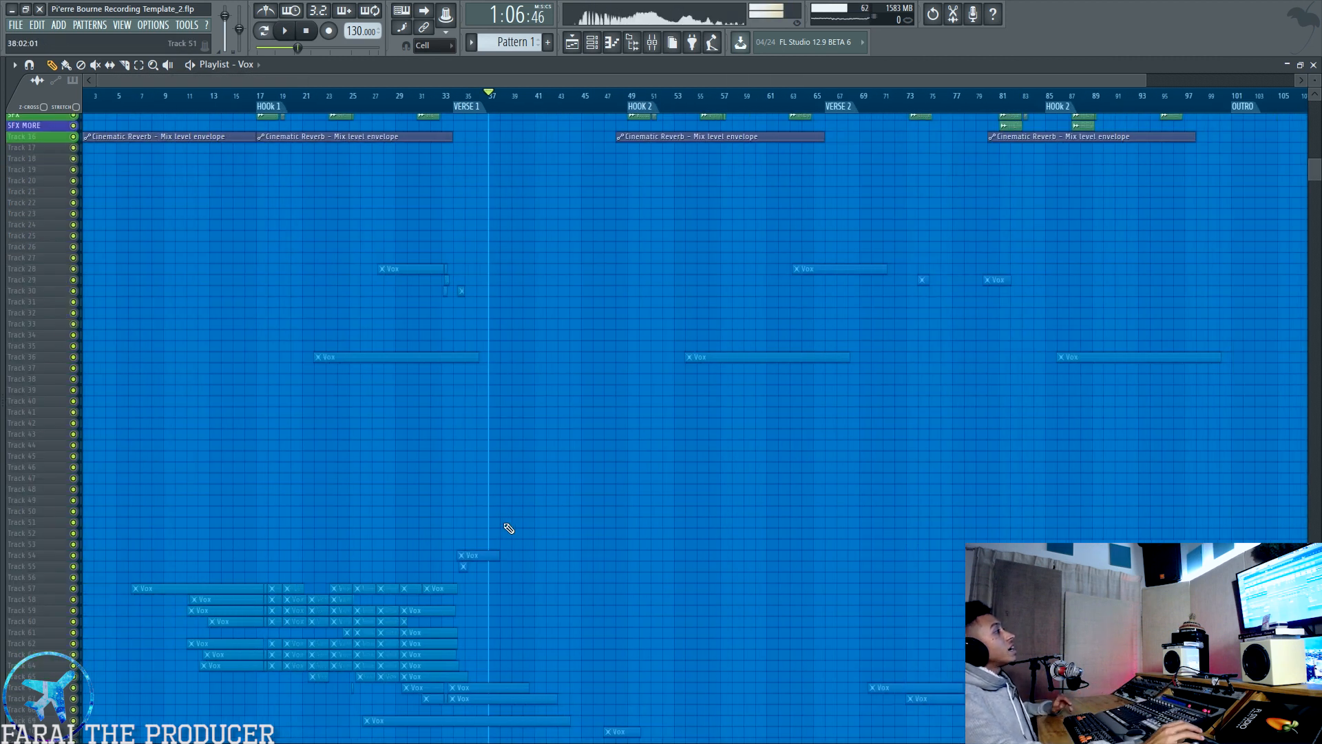
{"action": "scroll", "coordinate": [503, 93], "scroll_direction": "up", "scroll_amount": 4}
{"action": "scroll", "coordinate": [484, 446], "scroll_direction": "up", "scroll_amount": 6}
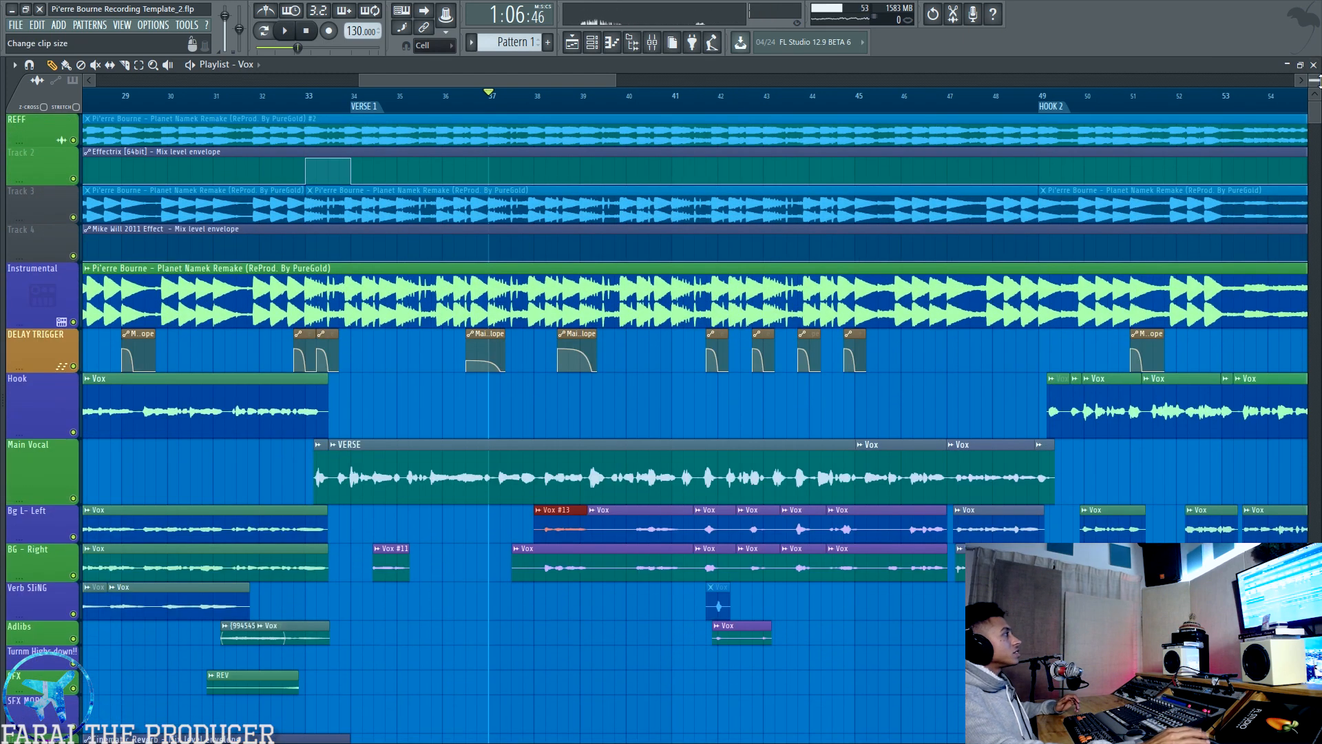
{"action": "scroll", "coordinate": [1316, 81], "scroll_direction": "down", "scroll_amount": 2}
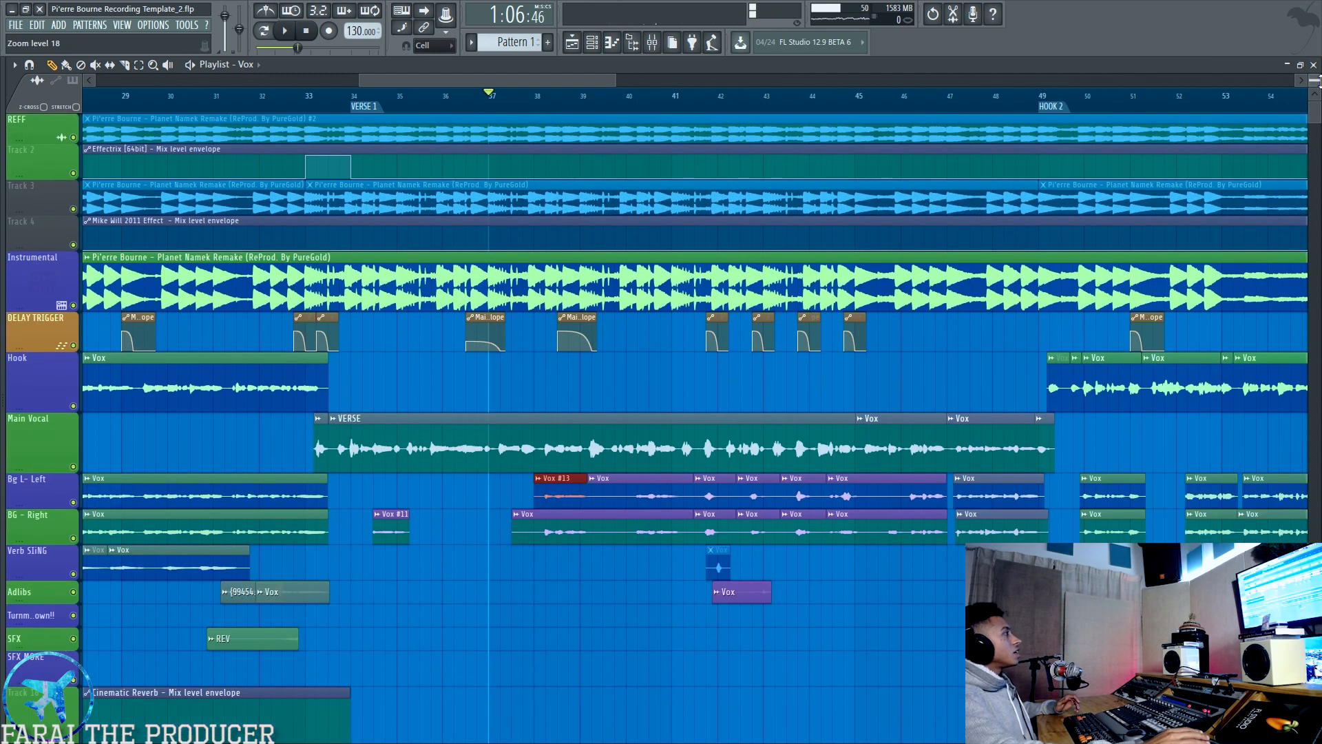
- Open the Vox #11 clip's sampler settings over the playlist and play the start of Verse 1
{"action": "double_click", "coordinate": [380, 535]}
{"action": "left_click", "coordinate": [653, 43]}
{"action": "left_click_drag", "start_coordinate": [227, 126], "coordinate": [747, 345]}
{"action": "left_click", "coordinate": [574, 42]}
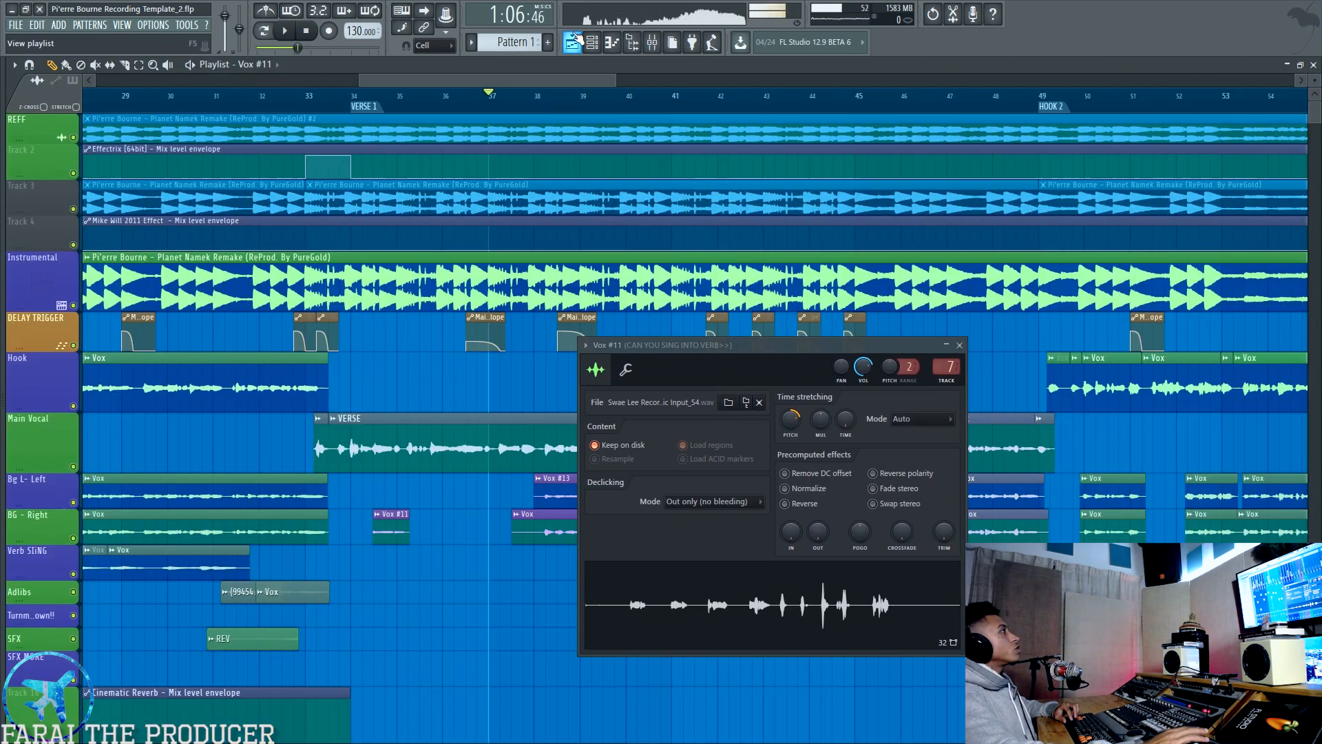
{"action": "key", "text": "space"}
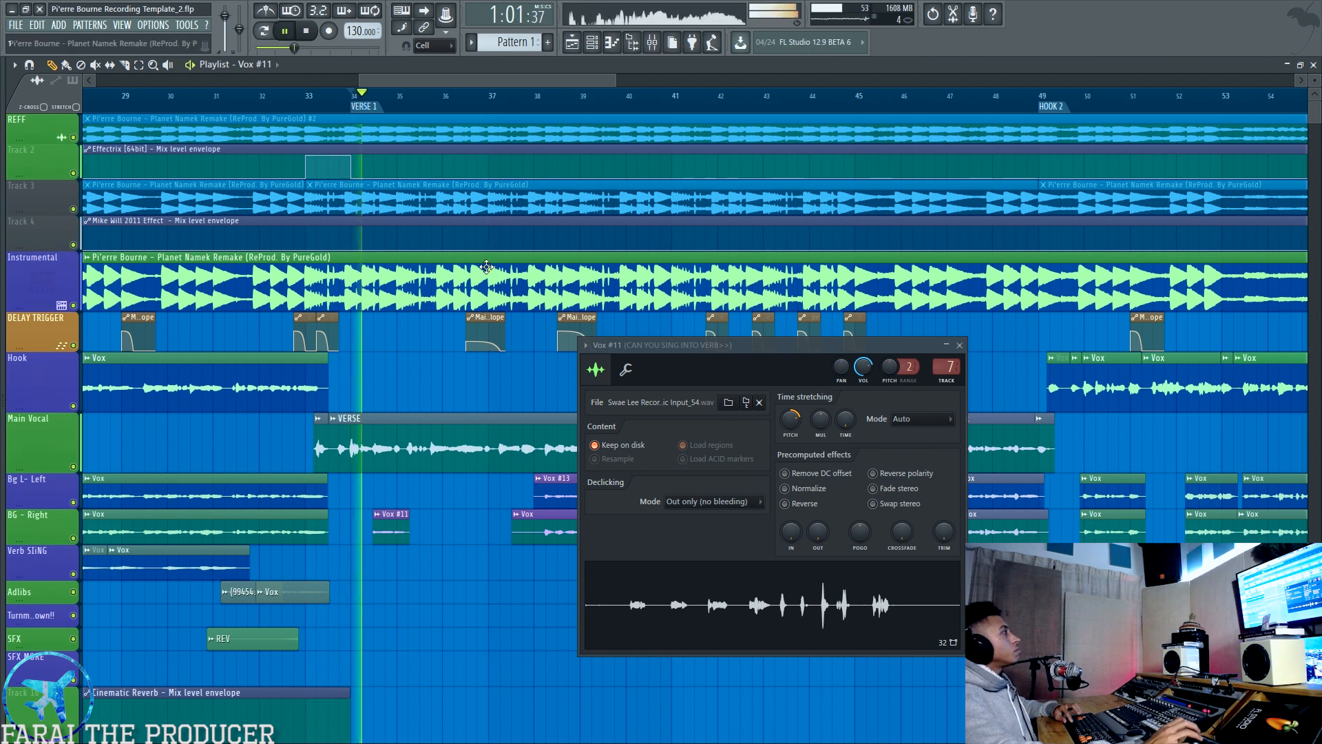
{"action": "key", "text": "space"}
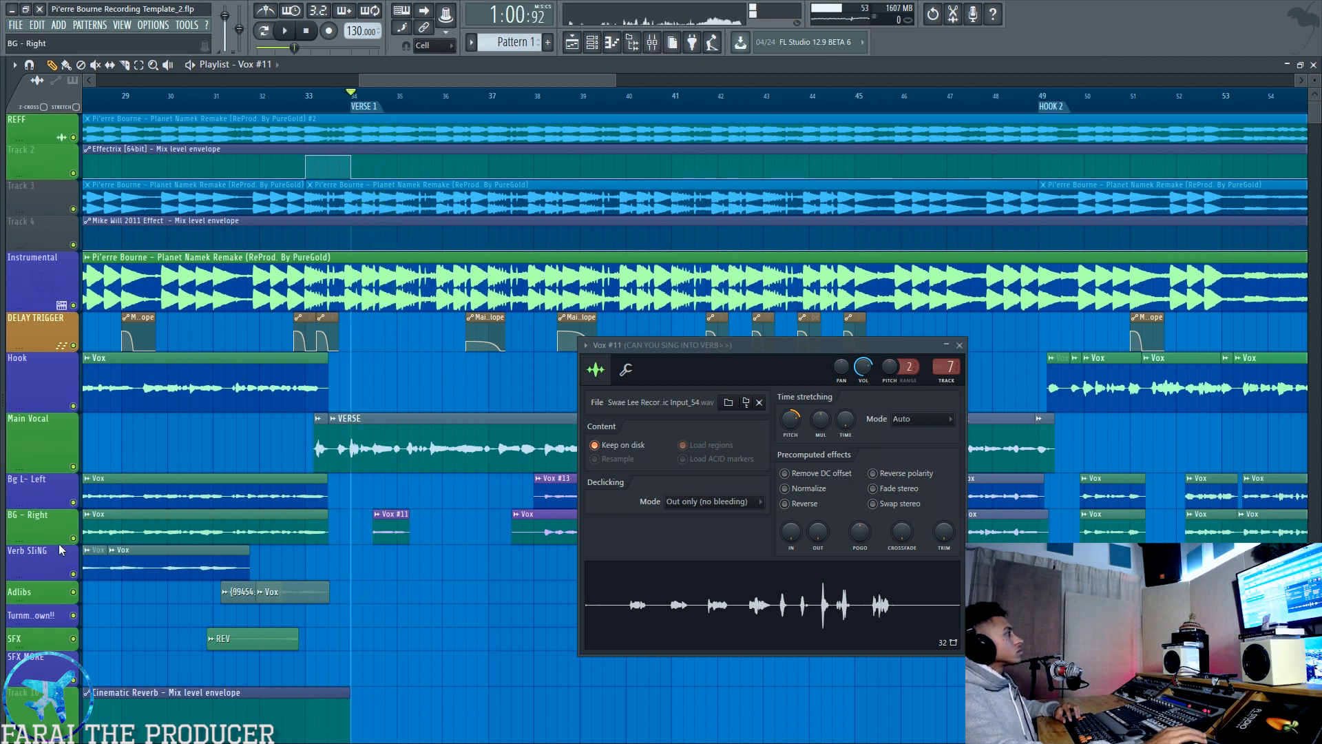
- Solo the BG - Right track to hear its Vox #11 clip at the start of Verse 1, and restore the other tracks
{"action": "right_click", "coordinate": [73, 538]}
{"action": "key", "text": "space"}
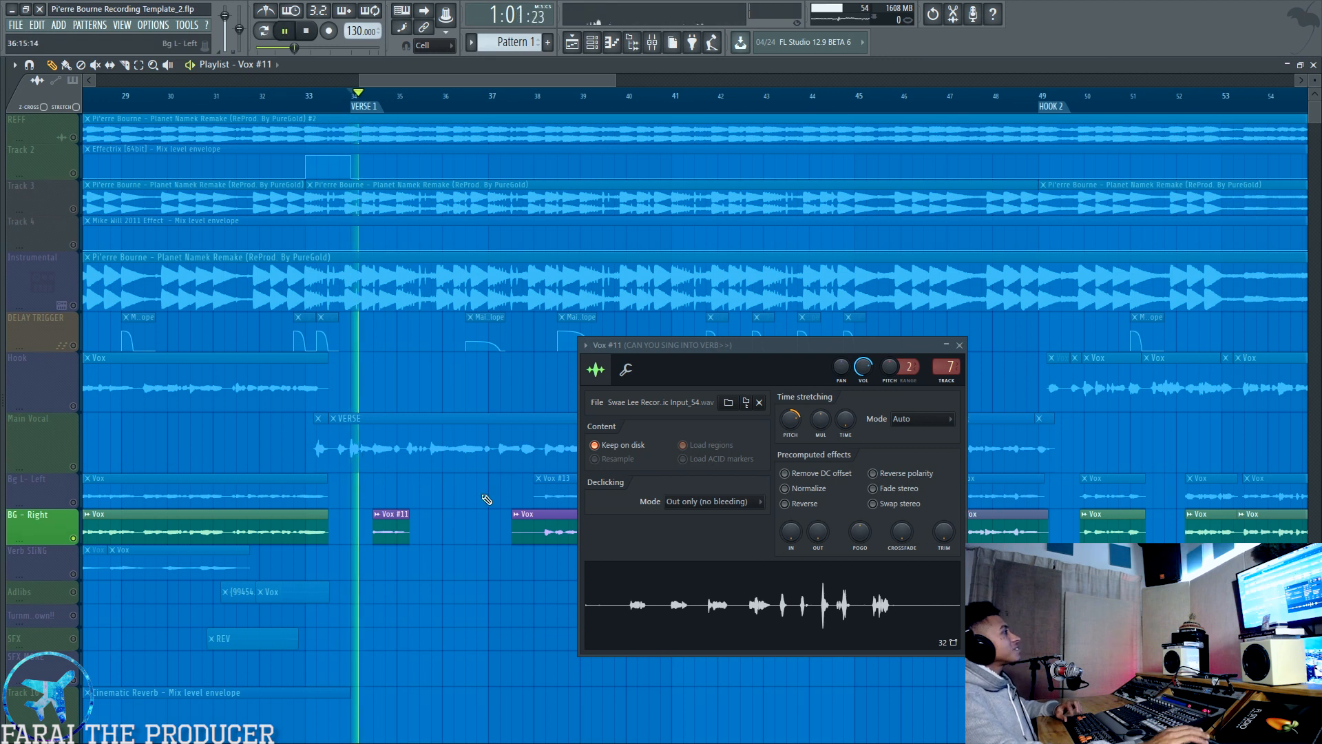
{"action": "right_click", "coordinate": [76, 541]}
{"action": "key", "text": "space"}
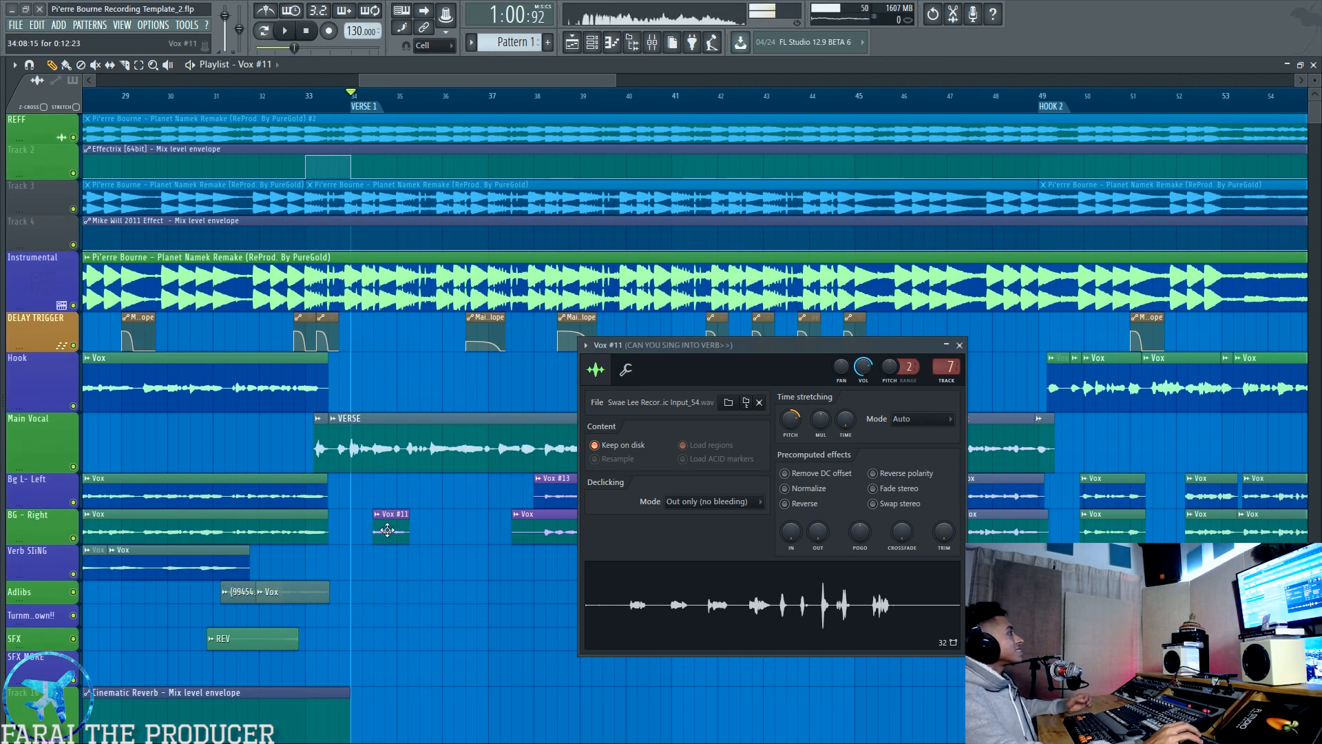
- Mute the Instrumental track to hear the start of Verse 1 without the beat, and turn it back on
{"action": "left_click", "coordinate": [73, 305]}
{"action": "key", "text": "space"}
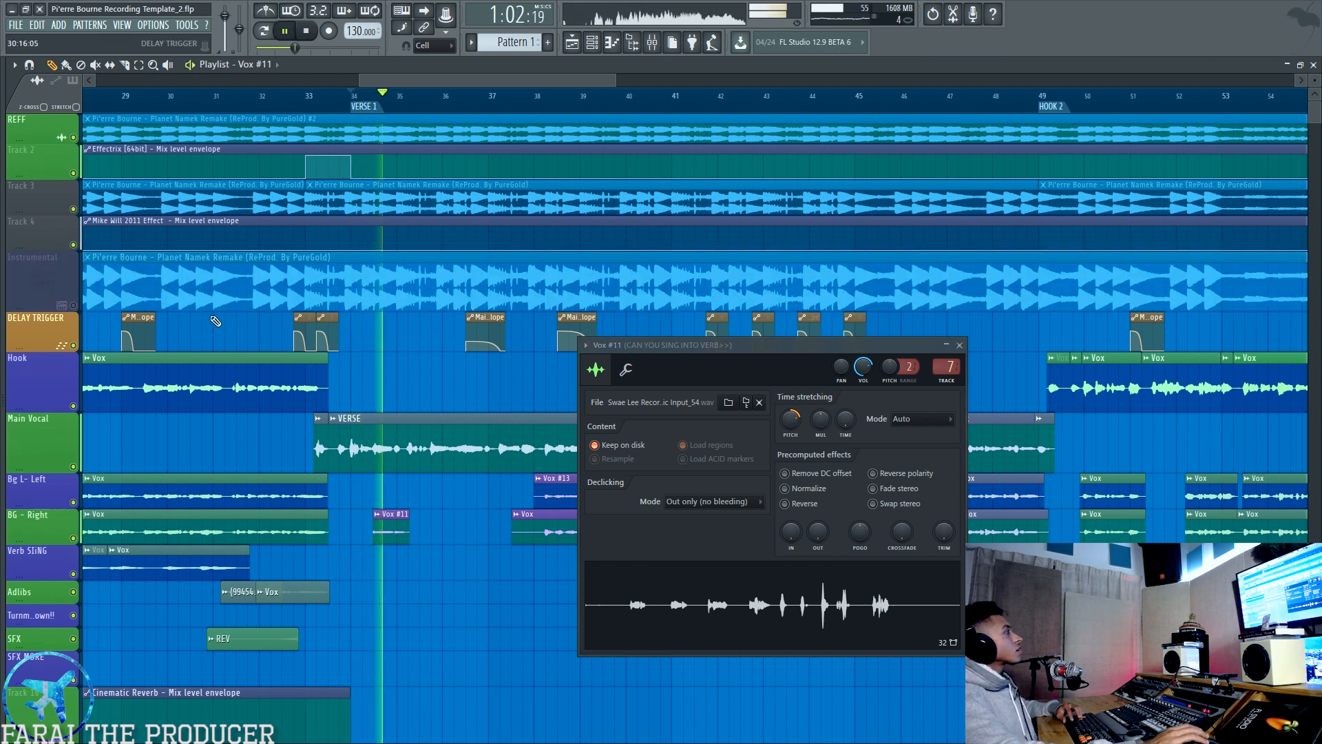
{"action": "key", "text": "space"}
{"action": "left_click", "coordinate": [73, 306]}
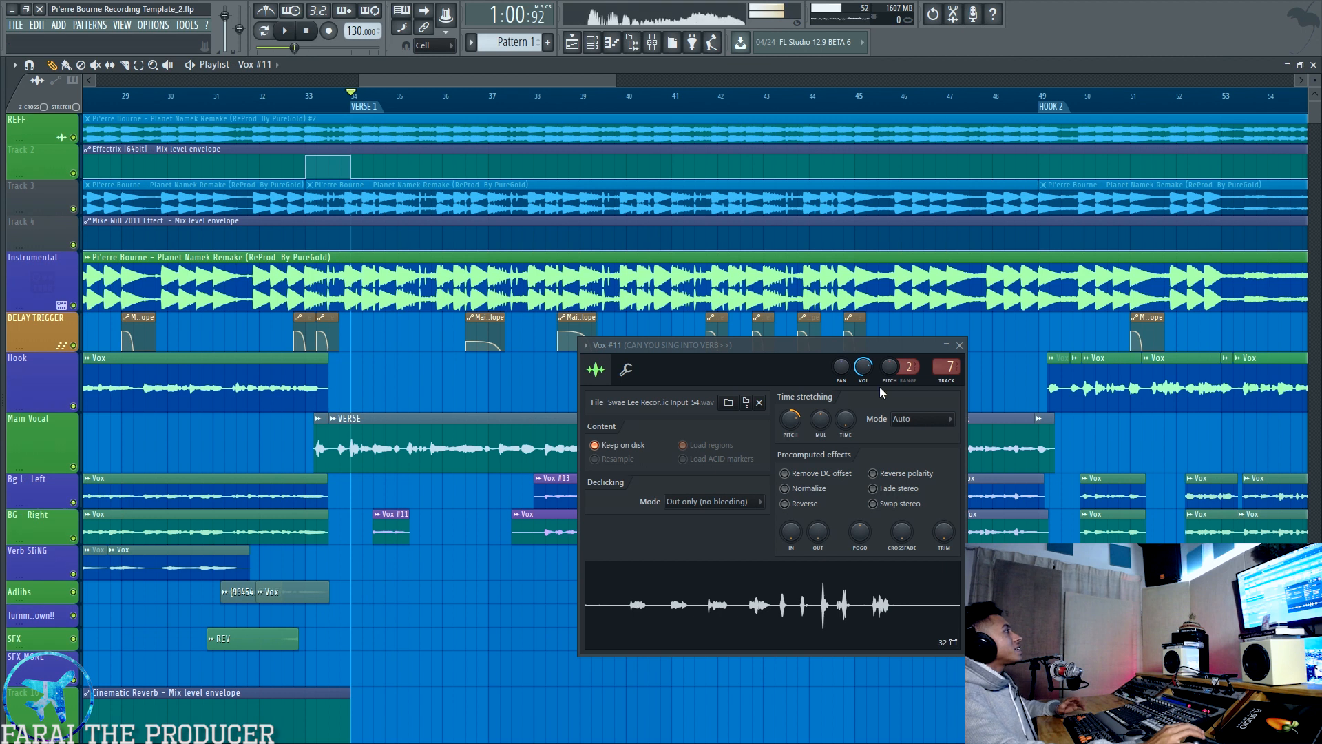
- Open the Vox #11 clip's level adjustments and try a different volume level while Verse 1 plays
{"action": "left_click", "coordinate": [962, 345]}
{"action": "double_click", "coordinate": [395, 529]}
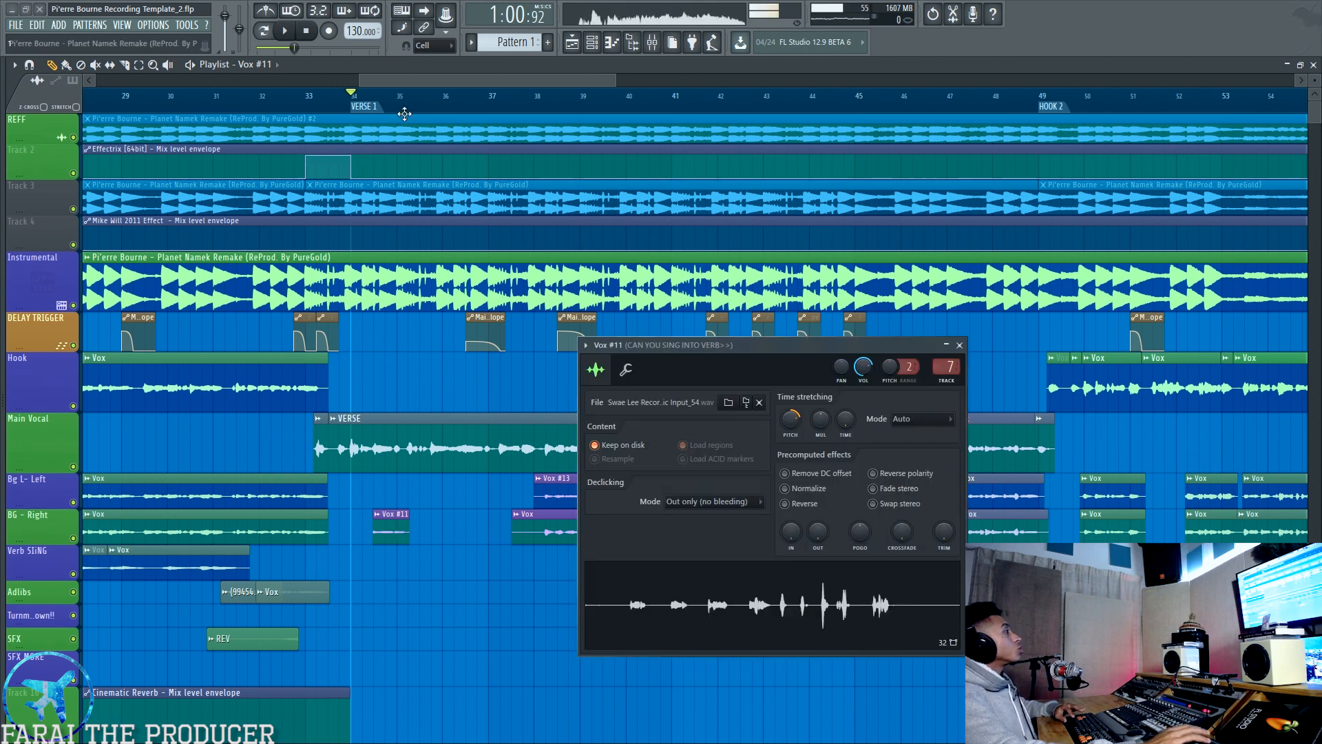
{"action": "left_click", "coordinate": [628, 371]}
{"action": "key", "text": "space"}
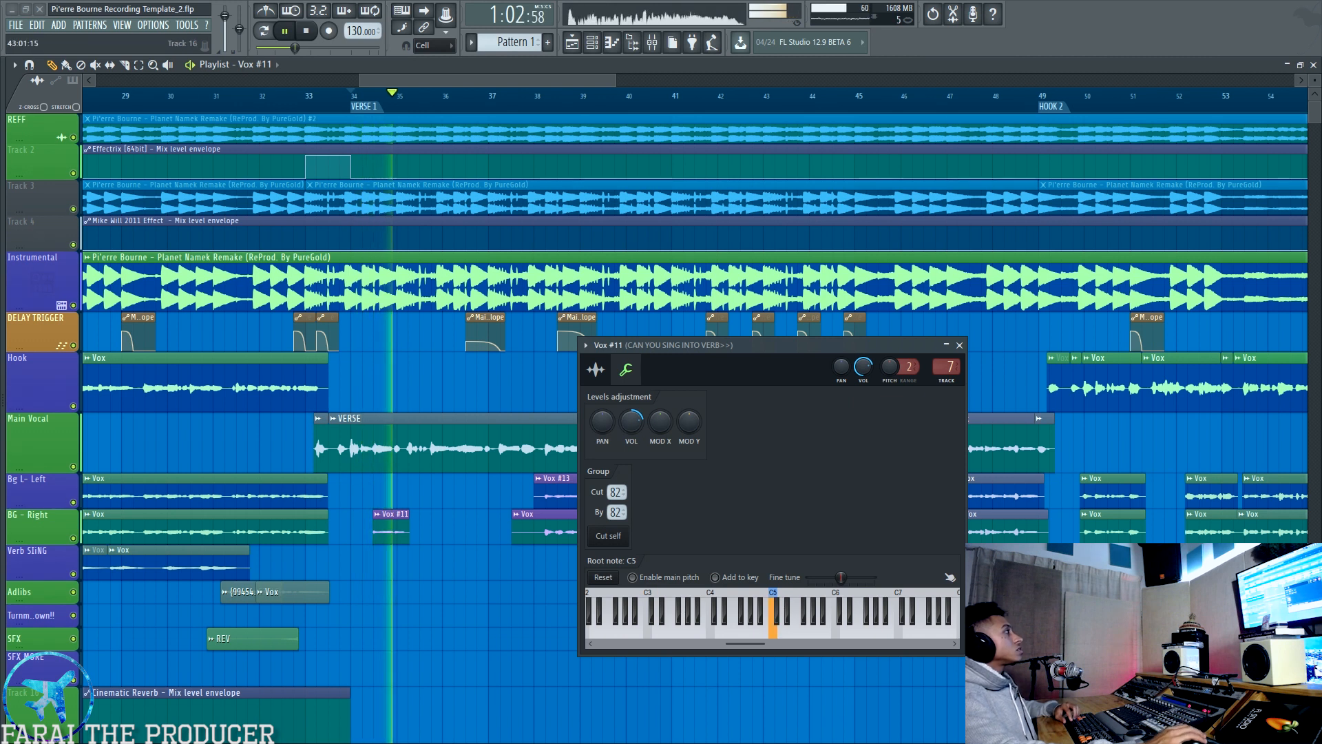
{"action": "right_click", "coordinate": [635, 421]}
{"action": "left_click", "coordinate": [652, 427]}
{"action": "left_click", "coordinate": [960, 346]}
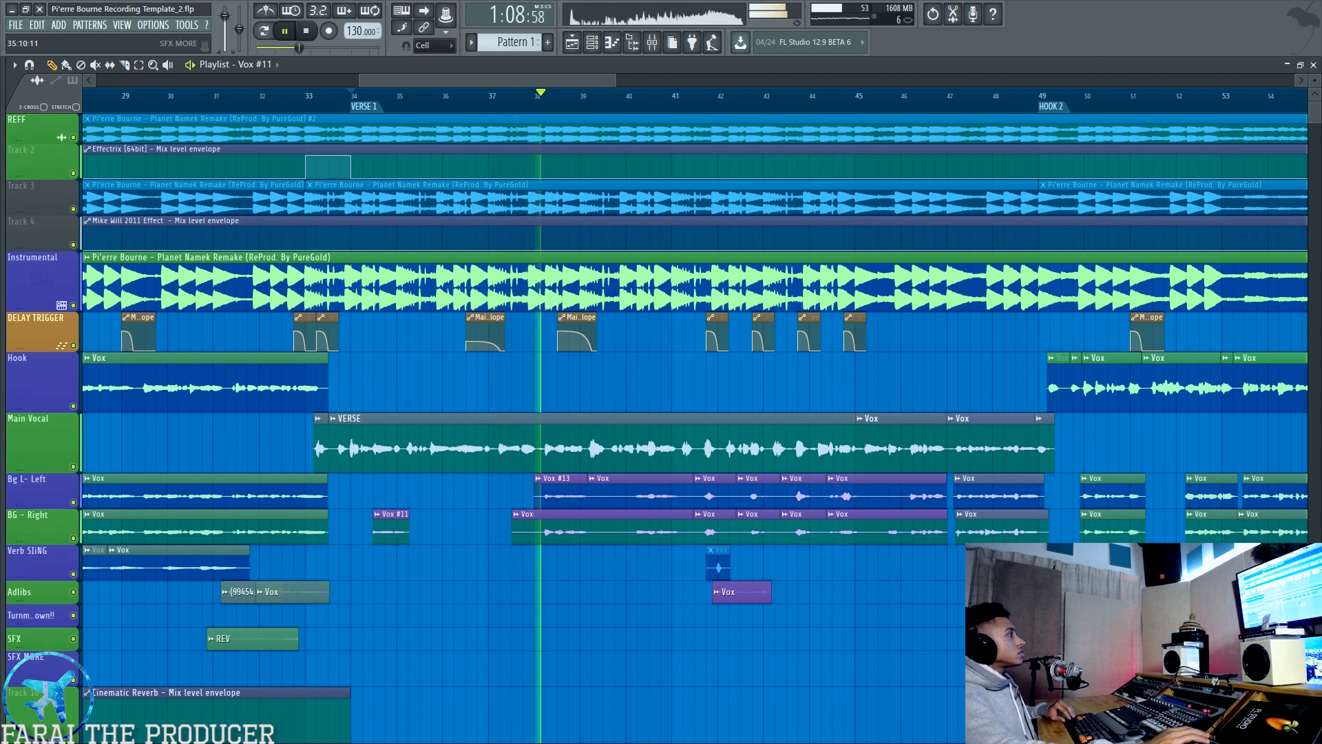
{"action": "key", "text": "space"}
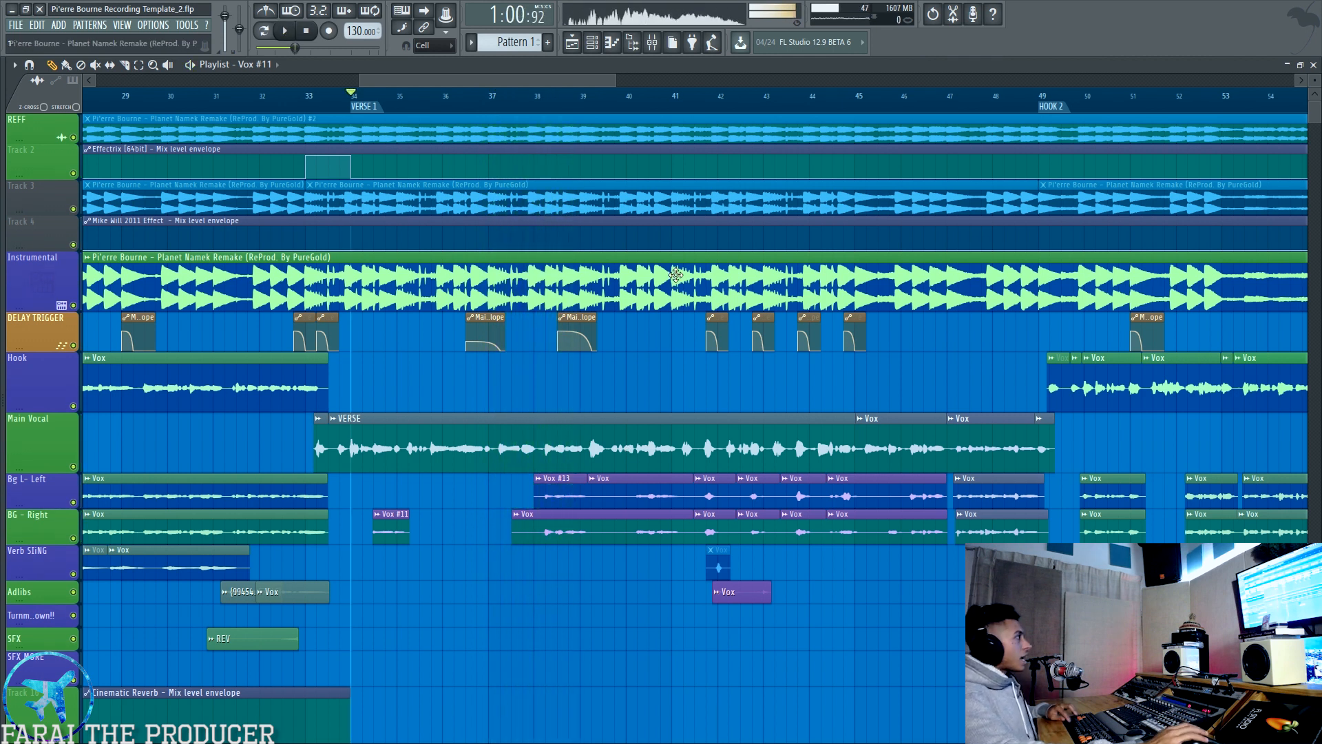
- Try extending the Vox #13 clip on Bg L- Left back to the start of Verse 1, and return its start to about bar 38
{"action": "left_click_drag", "start_coordinate": [538, 498], "coordinate": [361, 504]}
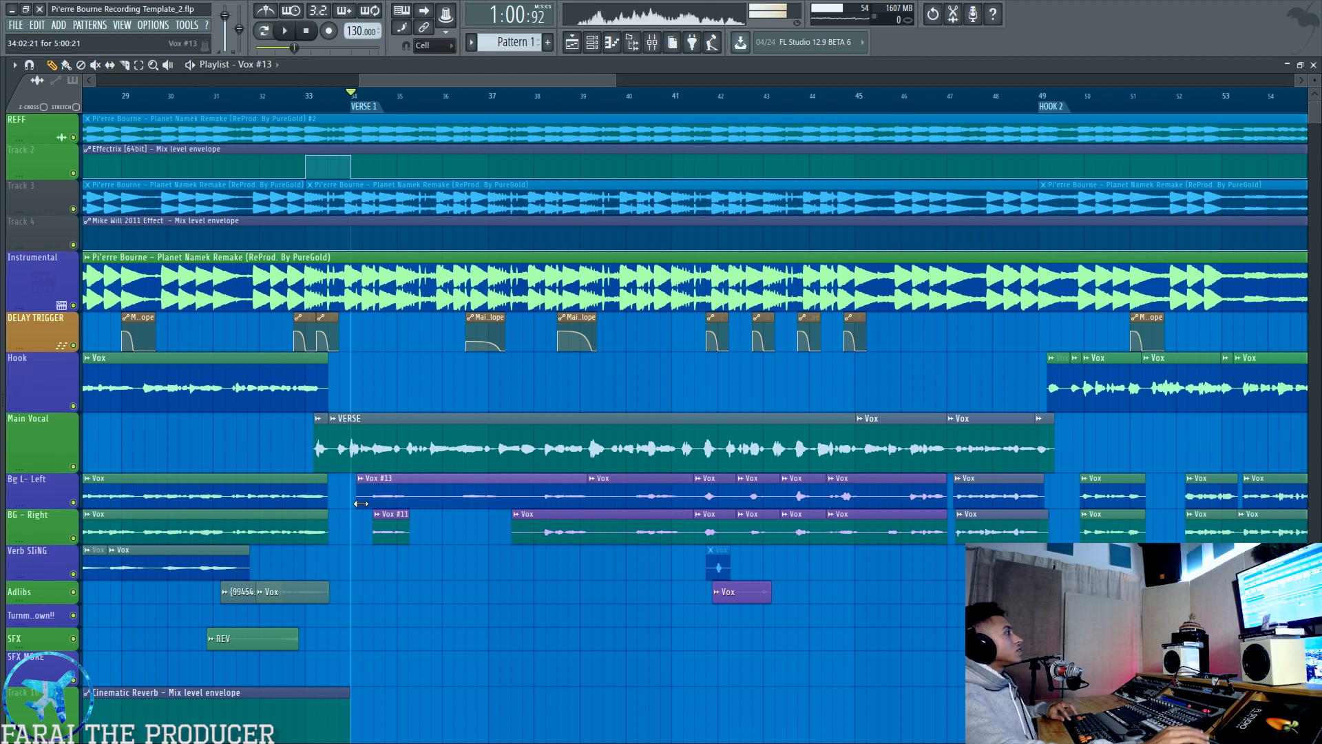
{"action": "key", "text": "space"}
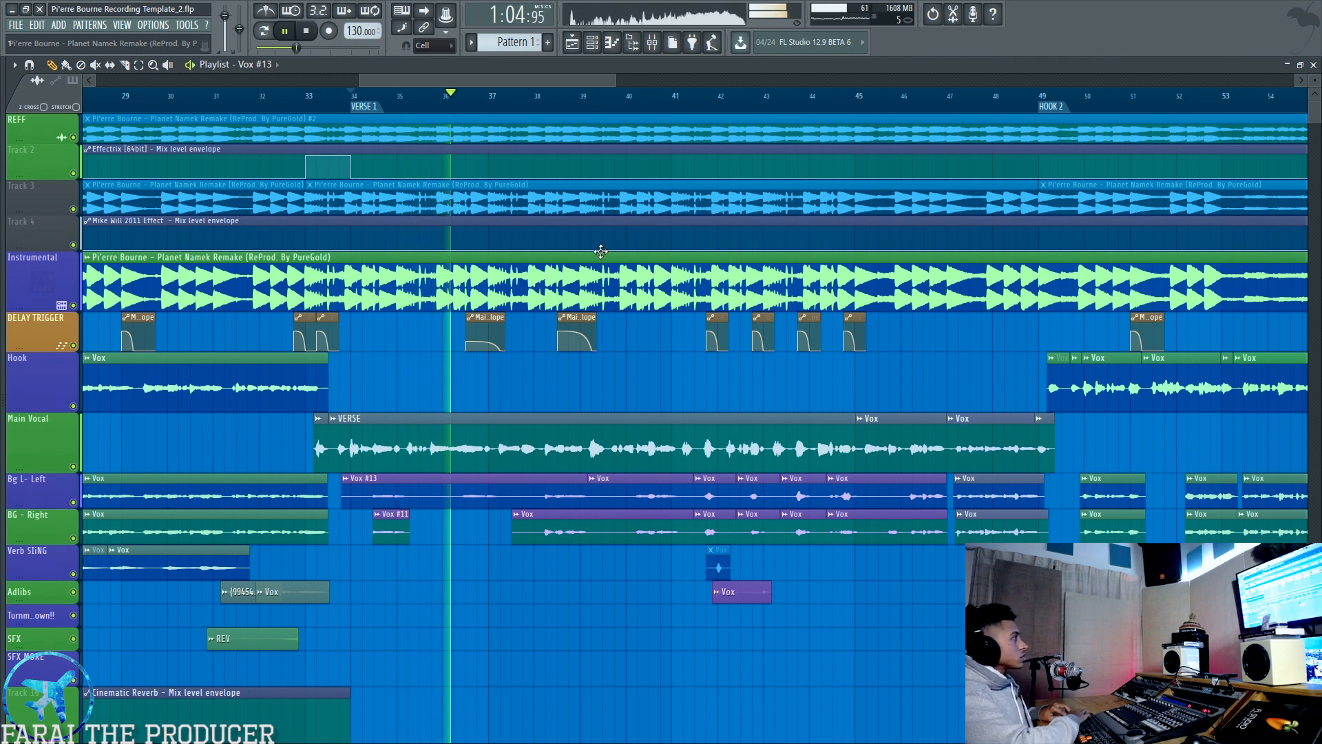
{"action": "key", "text": "ctrl+z"}
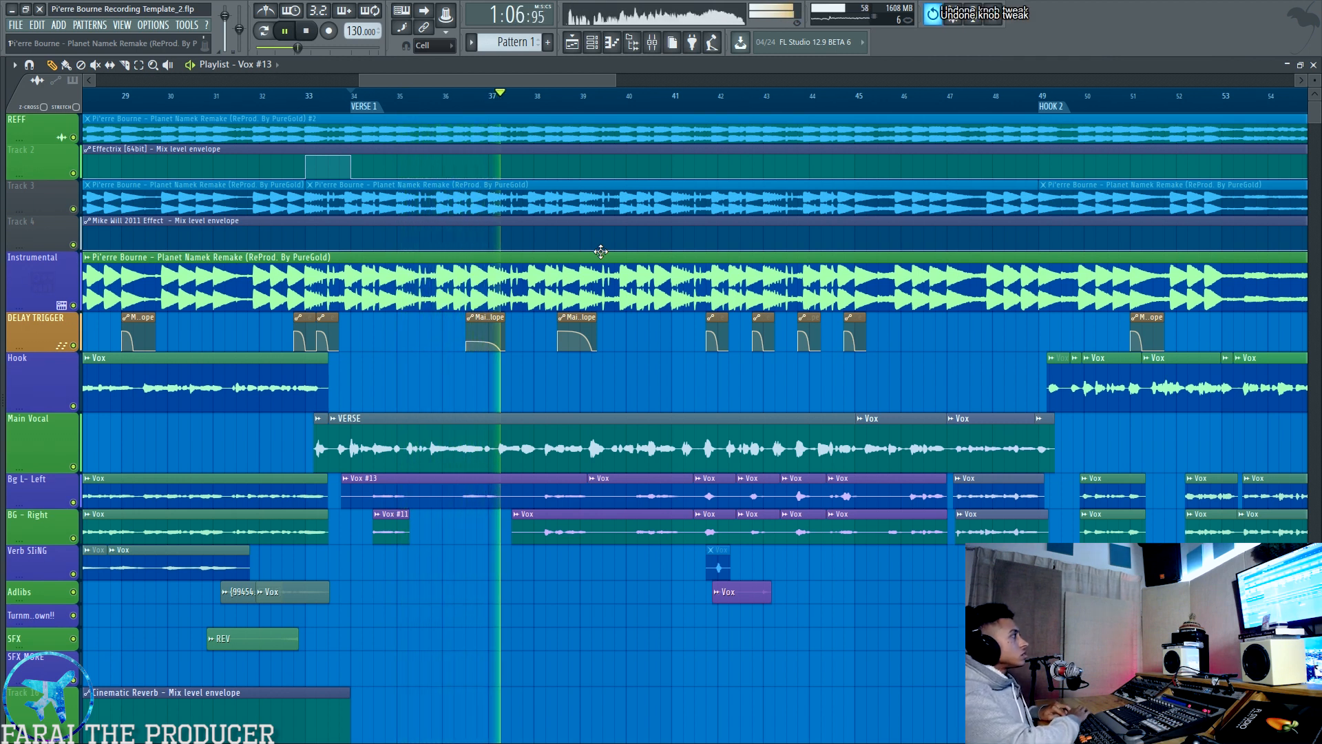
{"action": "key", "text": "space"}
{"action": "left_click_drag", "start_coordinate": [344, 497], "coordinate": [530, 513]}
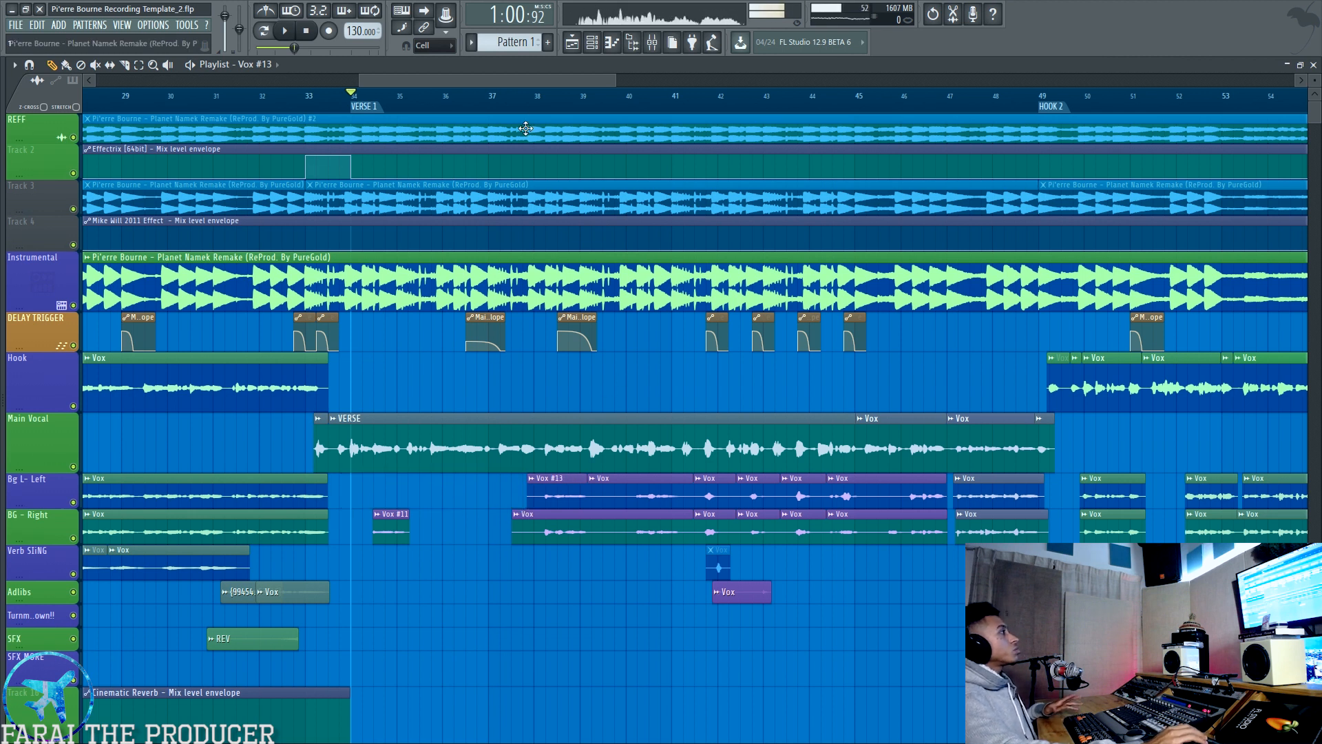
- Play Verse 1 from about bar 38 while reviewing the background vocal clips ahead, as far as Verse 2
{"action": "left_click", "coordinate": [527, 101]}
{"action": "key", "text": "space"}
{"action": "scroll", "coordinate": [637, 82], "scroll_direction": "down", "scroll_amount": 3}
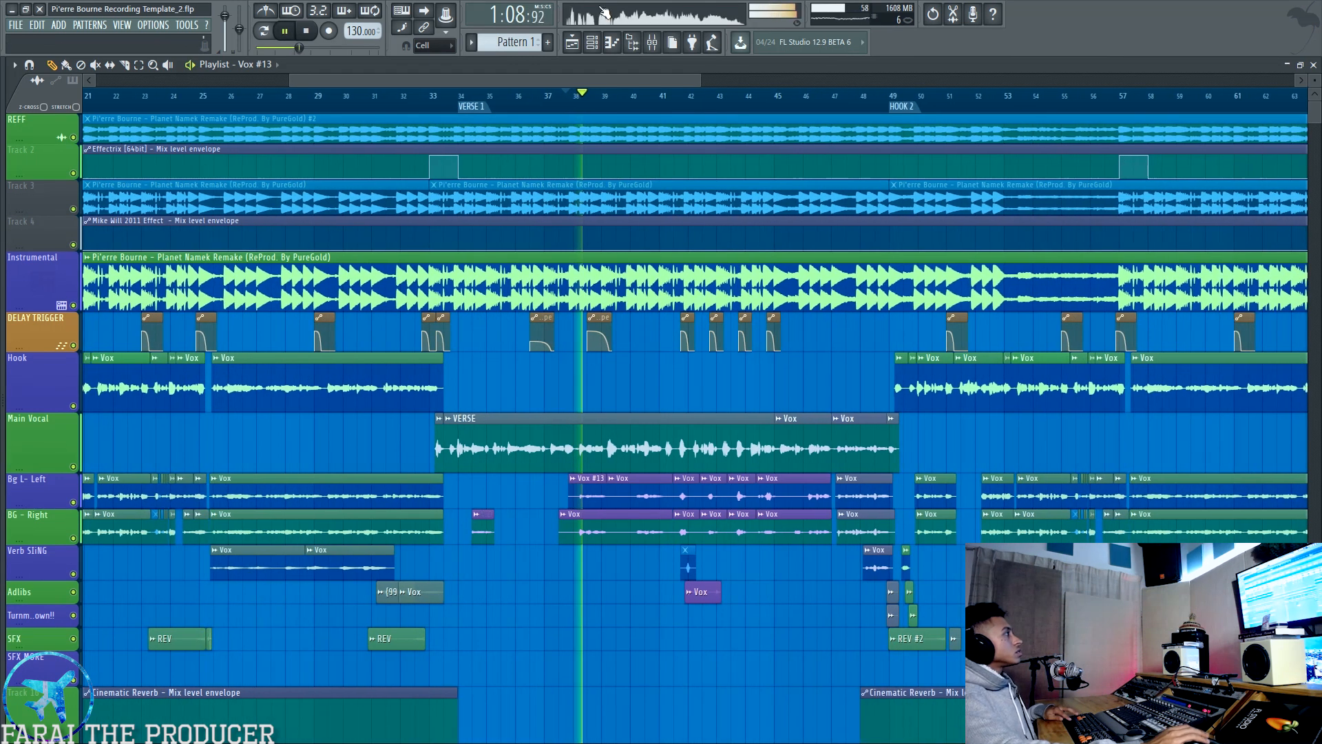
{"action": "left_click_drag", "start_coordinate": [564, 79], "coordinate": [759, 95]}
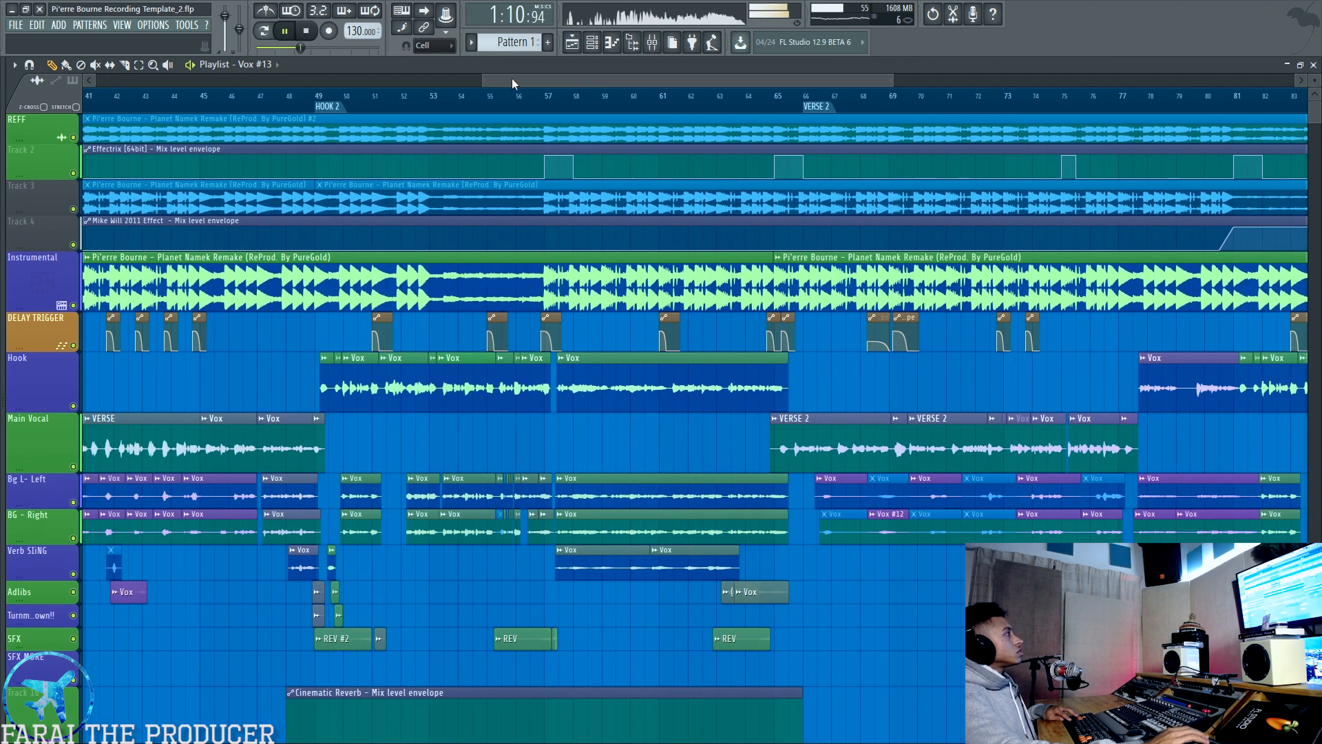
{"action": "left_click_drag", "start_coordinate": [511, 78], "coordinate": [468, 78]}
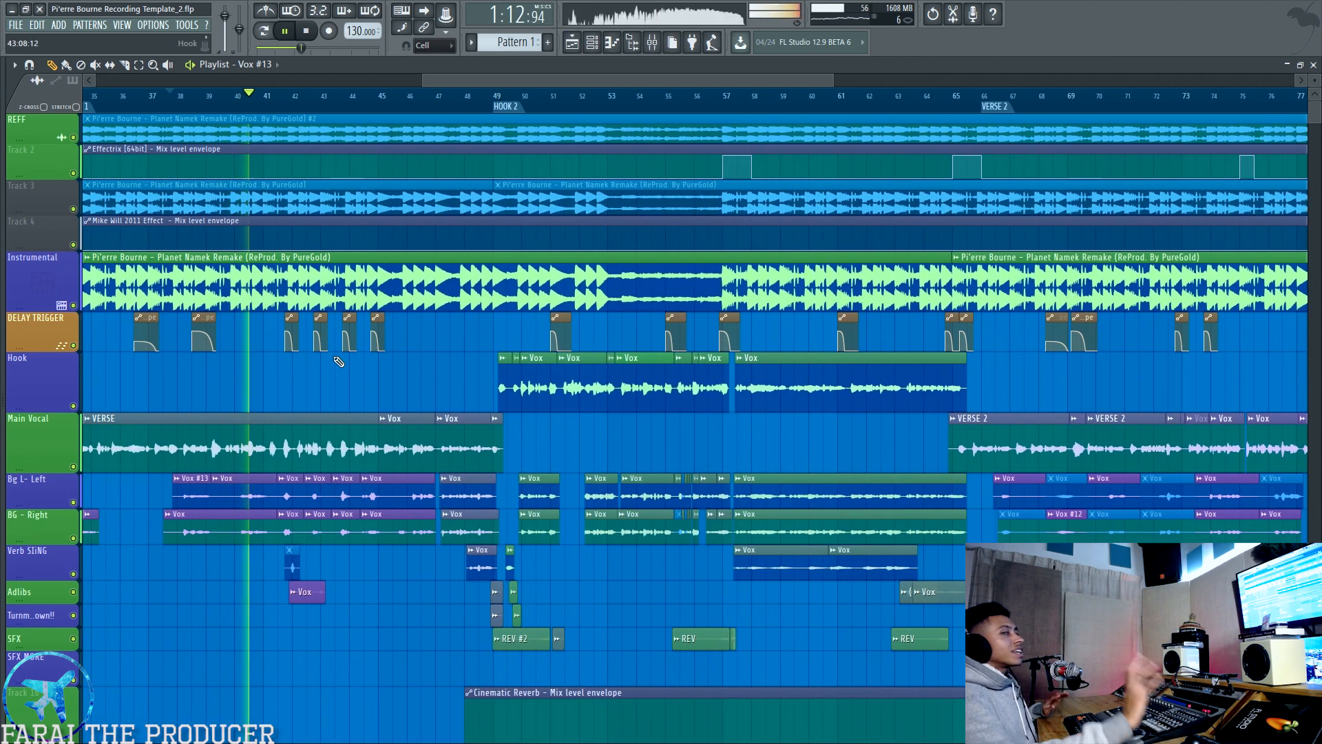
{"action": "key", "text": "space"}
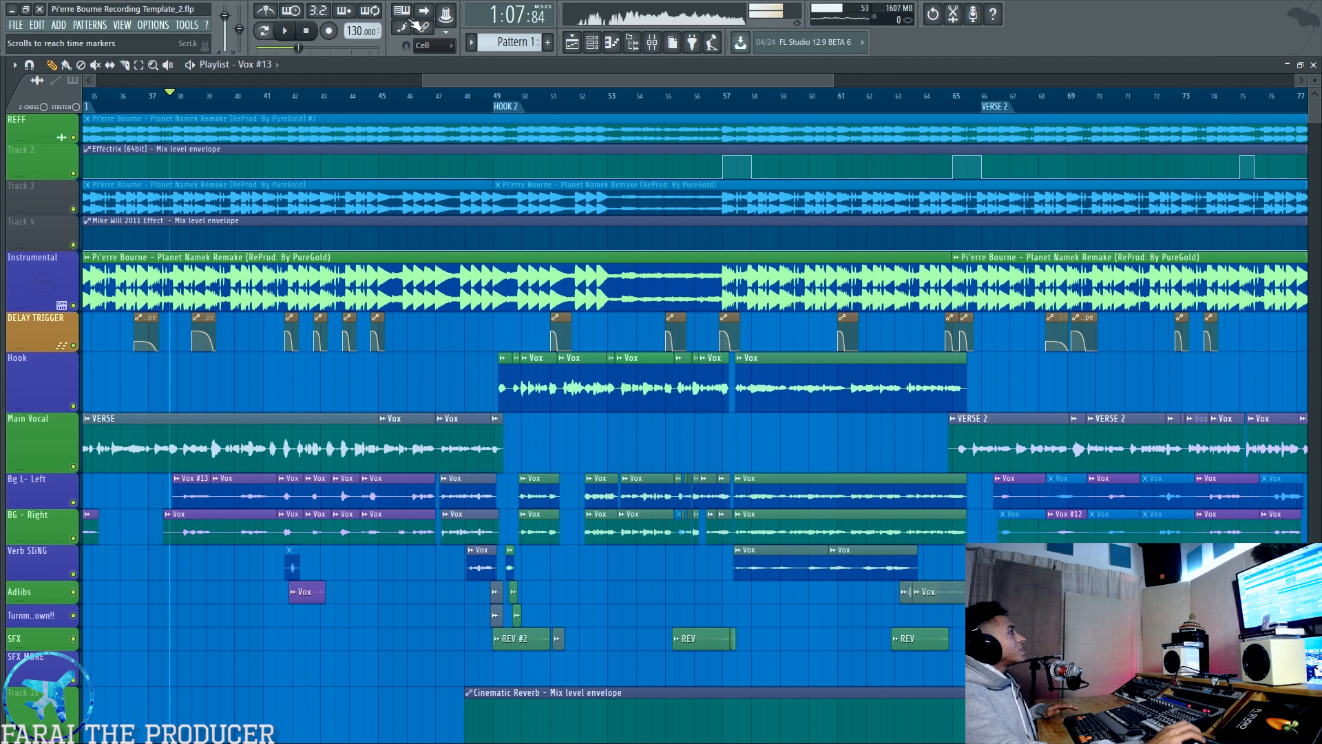
- Play Verse 1 from about bar 40, soloing the Main Vocal track and the Bg L- Left track in turn
{"action": "left_click", "coordinate": [262, 100]}
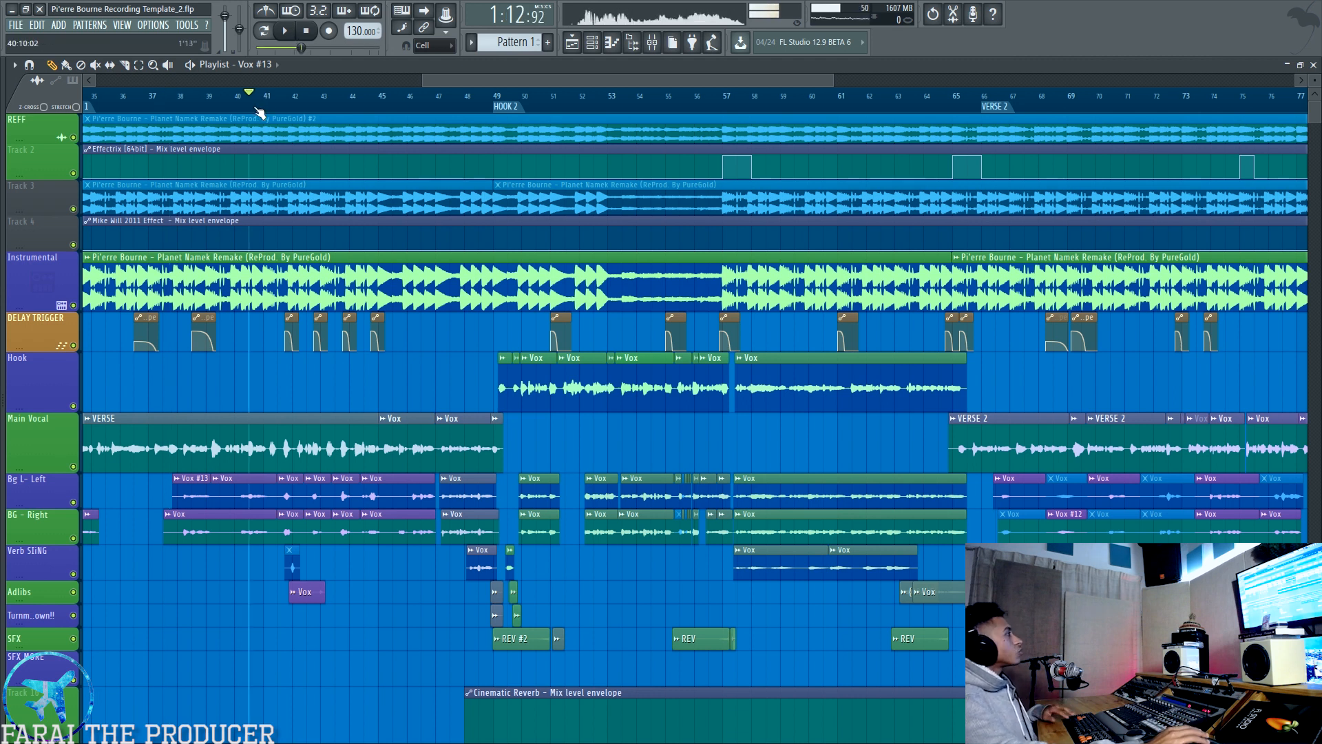
{"action": "key", "text": "space"}
{"action": "right_click", "coordinate": [73, 466]}
{"action": "key", "text": "space"}
{"action": "right_click", "coordinate": [74, 504]}
{"action": "key", "text": "space"}
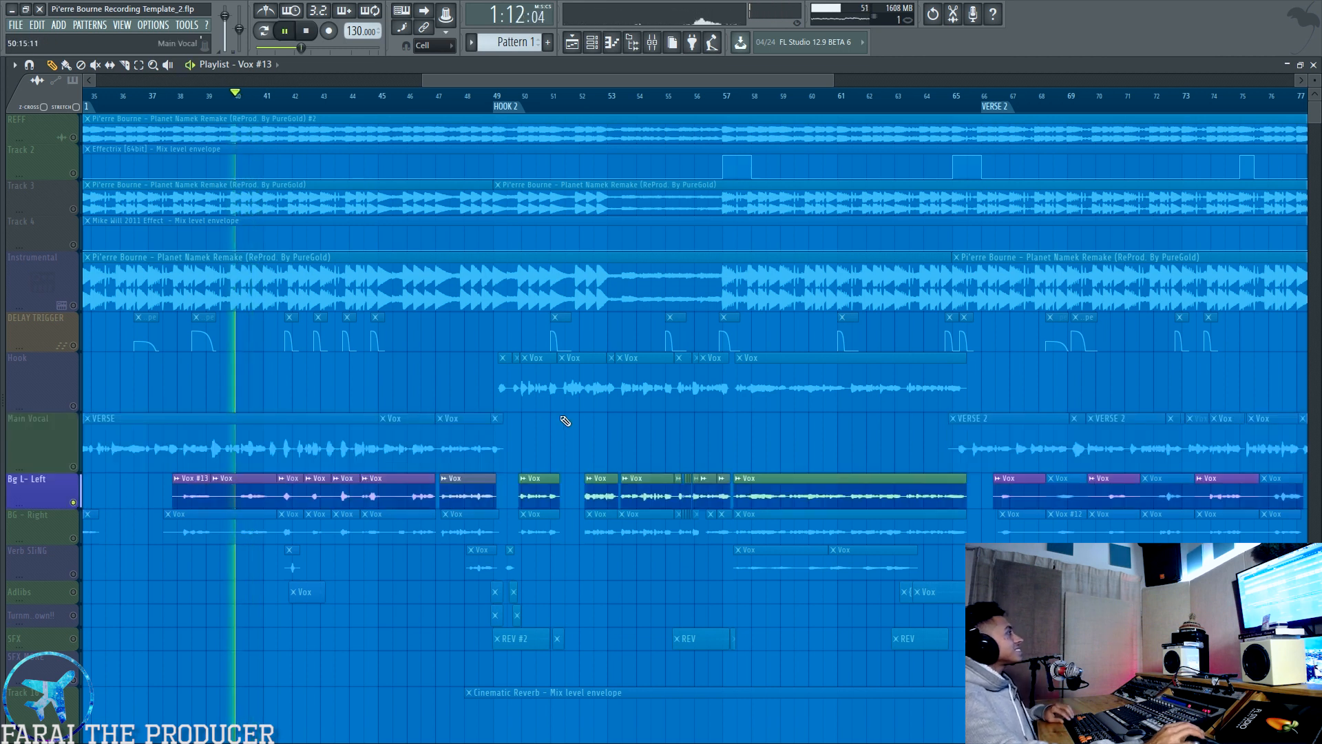
{"action": "key", "text": "space"}
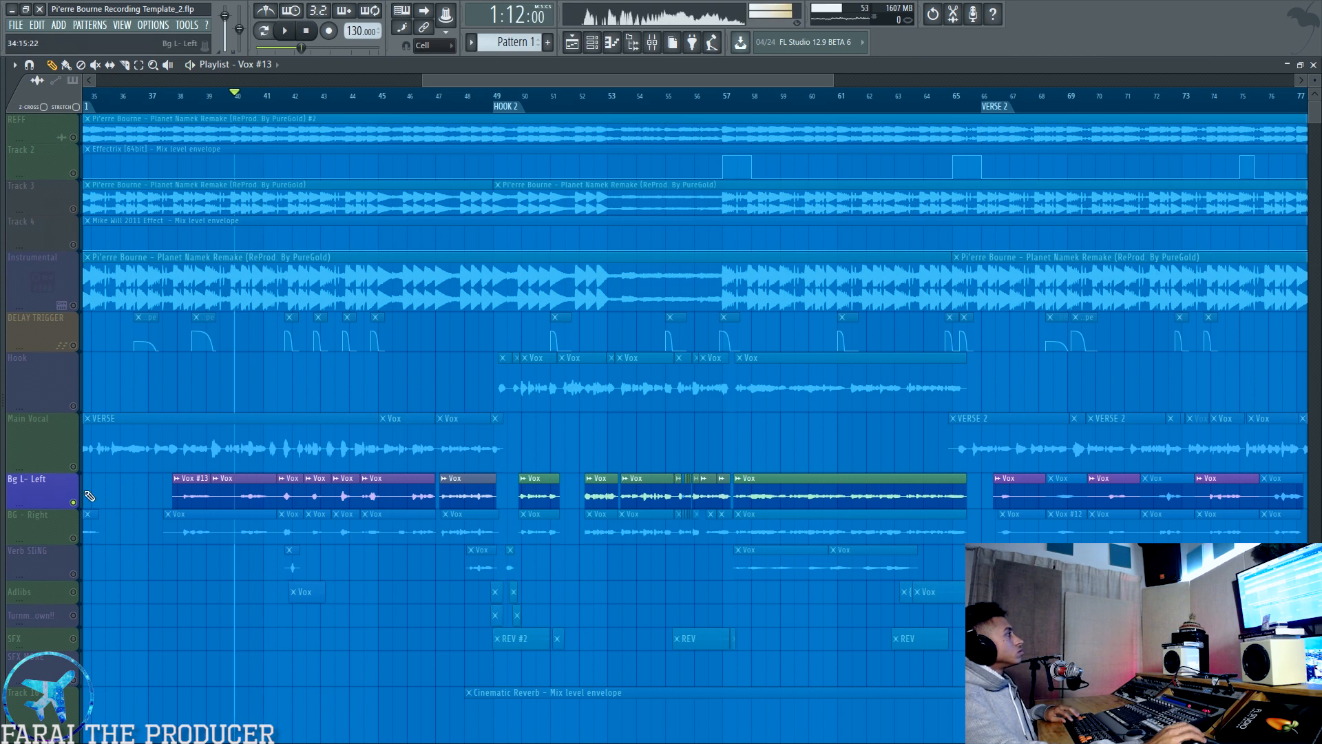
- Solo the BG - Right track, listen from about bar 40, and enable Bg L- Left alongside it
{"action": "right_click", "coordinate": [73, 541]}
{"action": "key", "text": "space"}
{"action": "key", "text": "space"}
{"action": "left_click", "coordinate": [73, 503]}
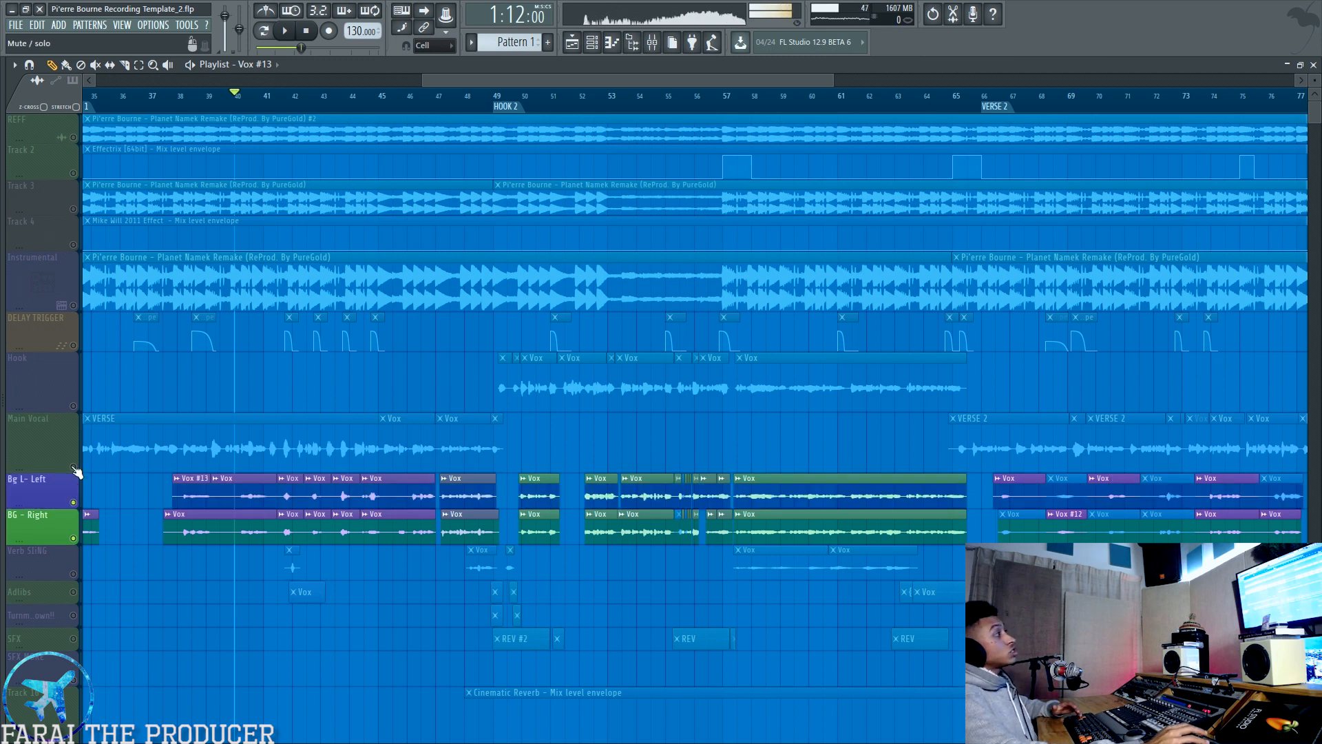
- Turn the main vocal, instrumental and all other tracks back on and play Verse 1 from about bar 40
{"action": "left_click", "coordinate": [73, 466]}
{"action": "left_click", "coordinate": [73, 306]}
{"action": "right_click", "coordinate": [73, 305]}
{"action": "key", "text": "space"}
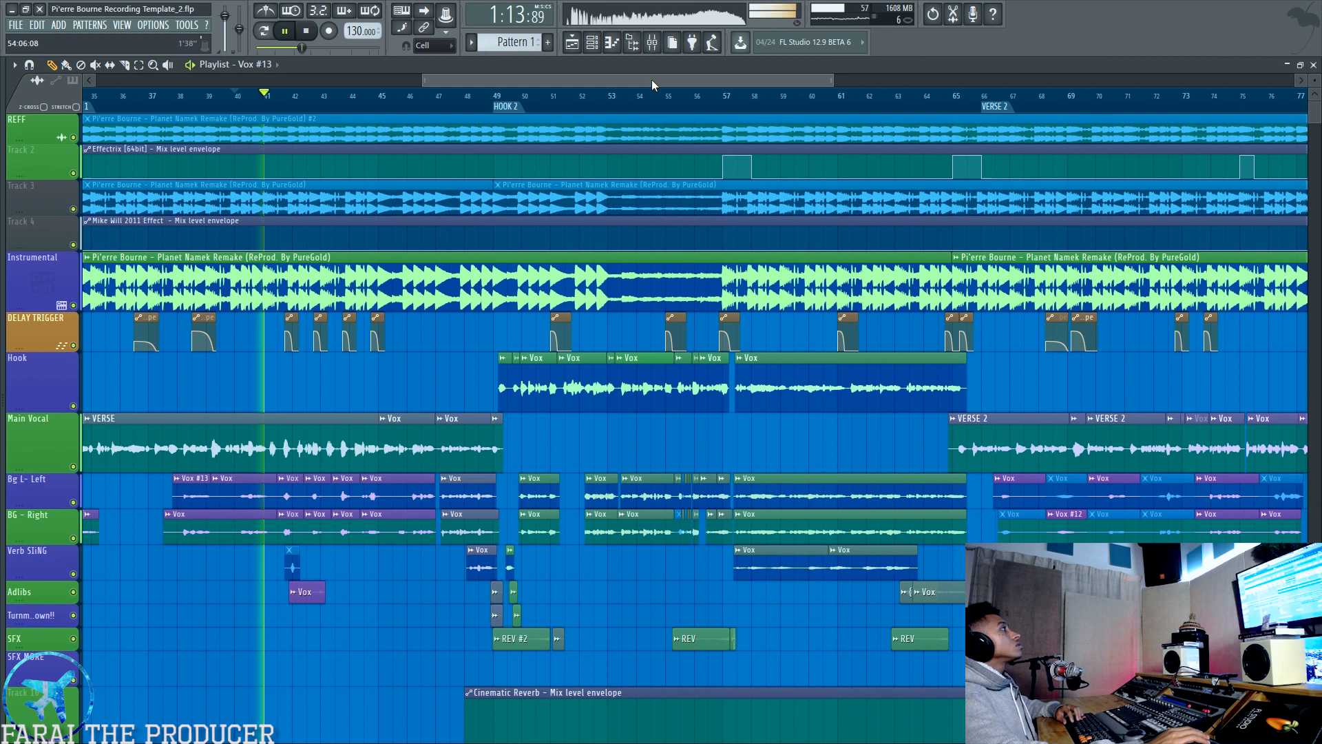
- Play the end of Verse 1 from about bar 46 into Hook 2 with the full arrangement
{"action": "scroll", "coordinate": [651, 80], "scroll_direction": "right", "scroll_amount": 4}
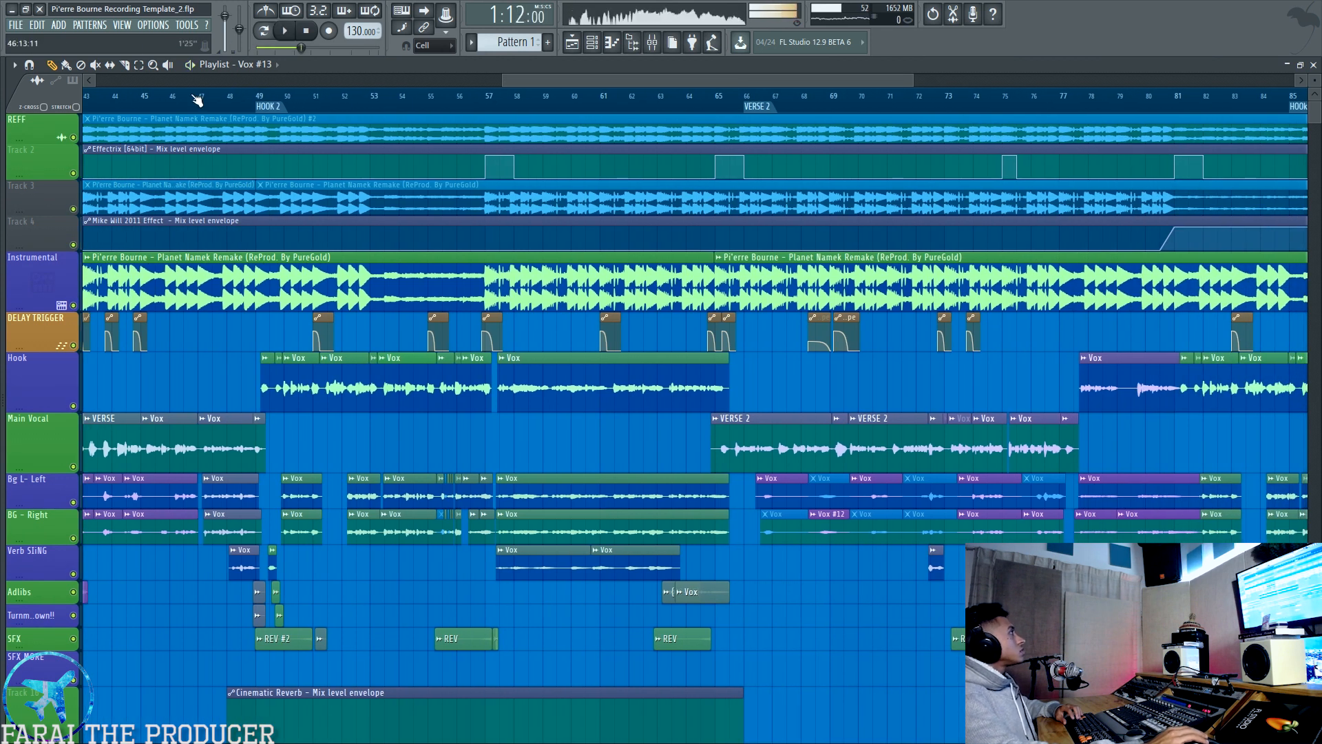
{"action": "key", "text": "space"}
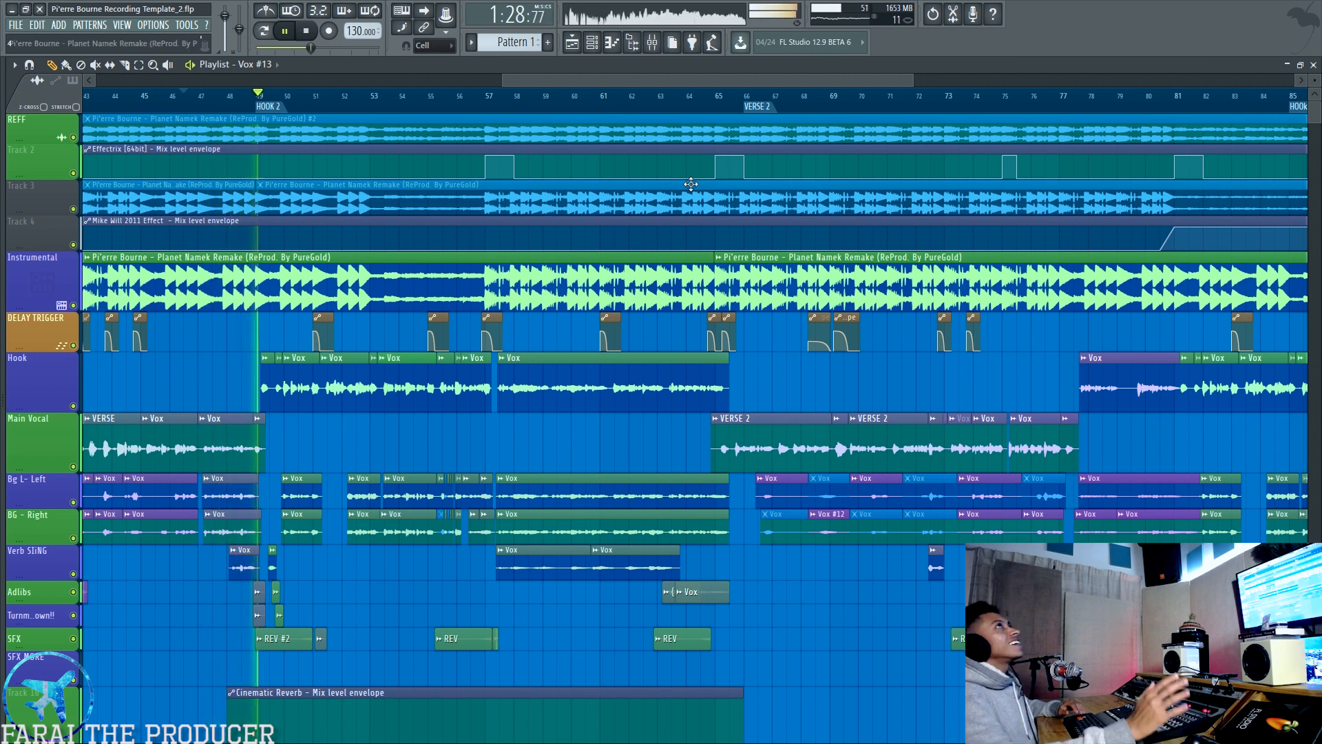
{"action": "key", "text": "space"}
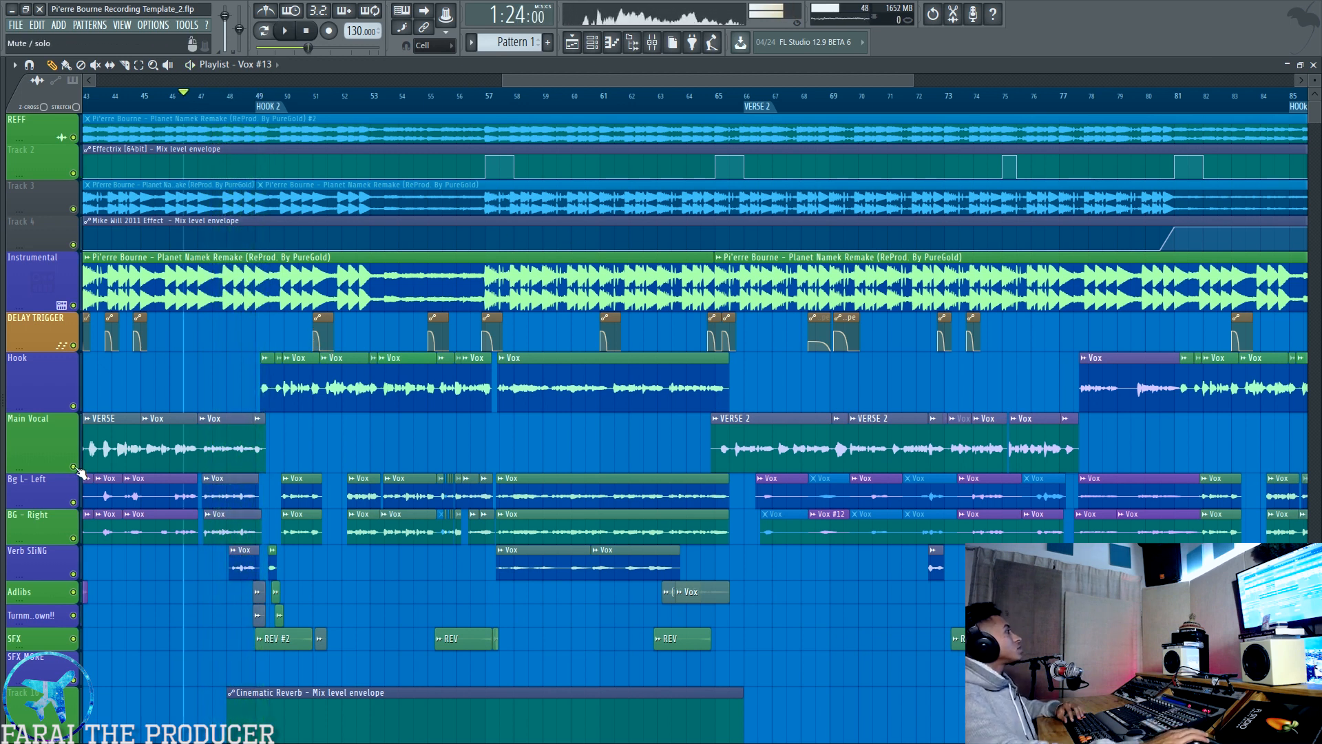
- Solo Bg L- Left at the end of Verse 1 and listen while adding the BG - Right and Verb SliNG tracks
{"action": "right_click", "coordinate": [79, 512]}
{"action": "key", "text": "space"}
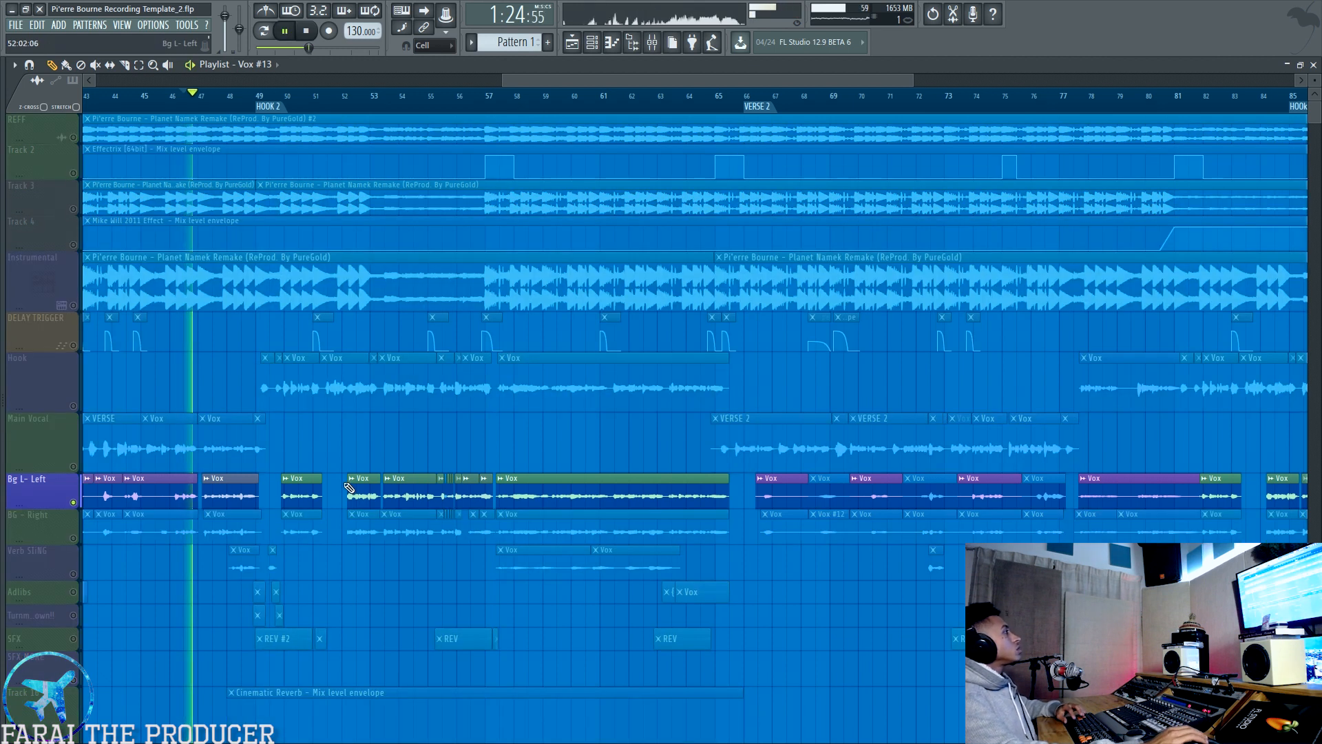
{"action": "left_click", "coordinate": [73, 538], "text": "ctrl"}
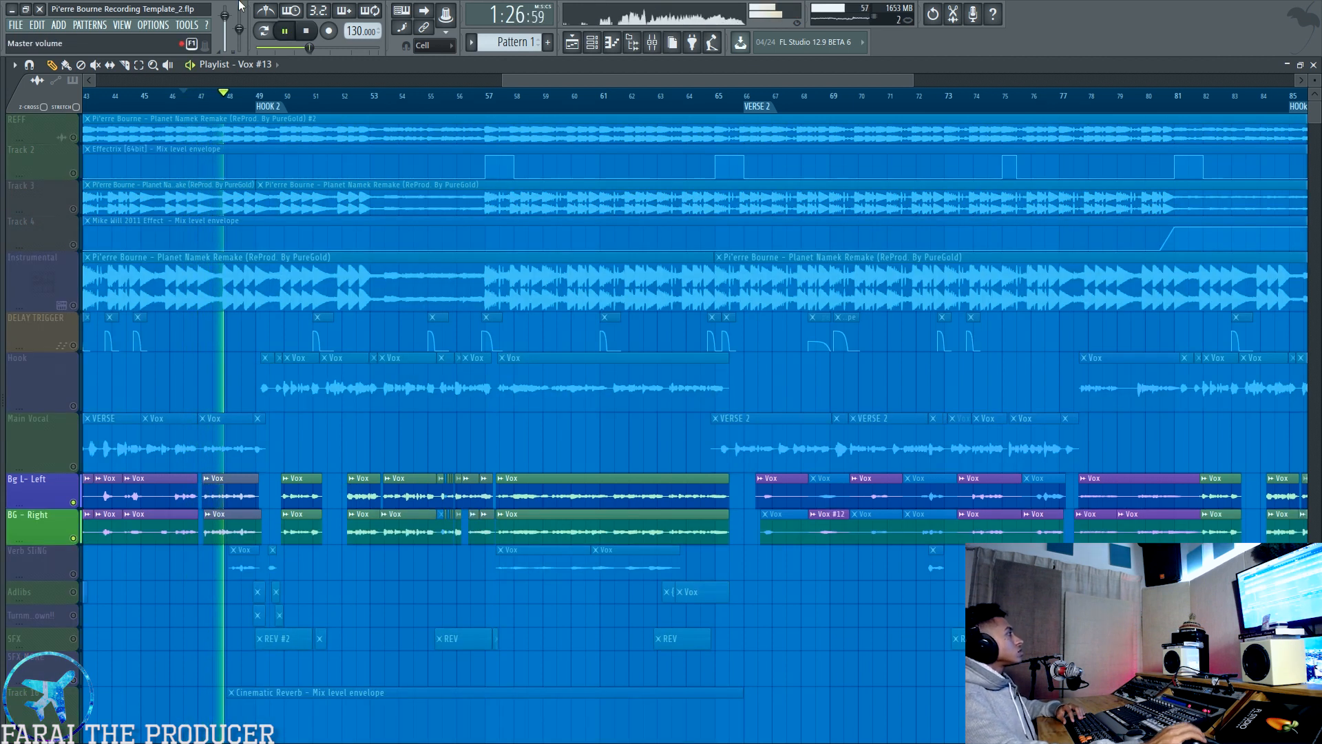
{"action": "key", "text": "space"}
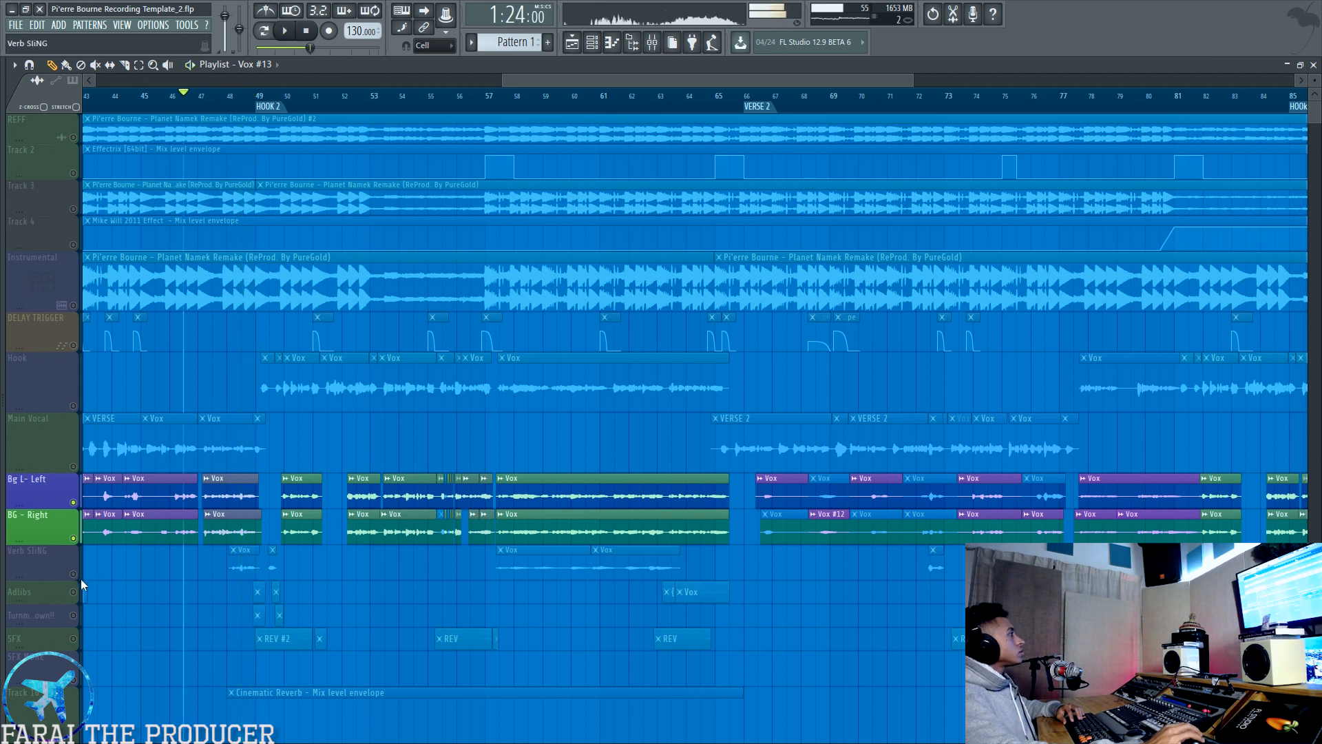
{"action": "left_click", "coordinate": [73, 573], "text": "ctrl"}
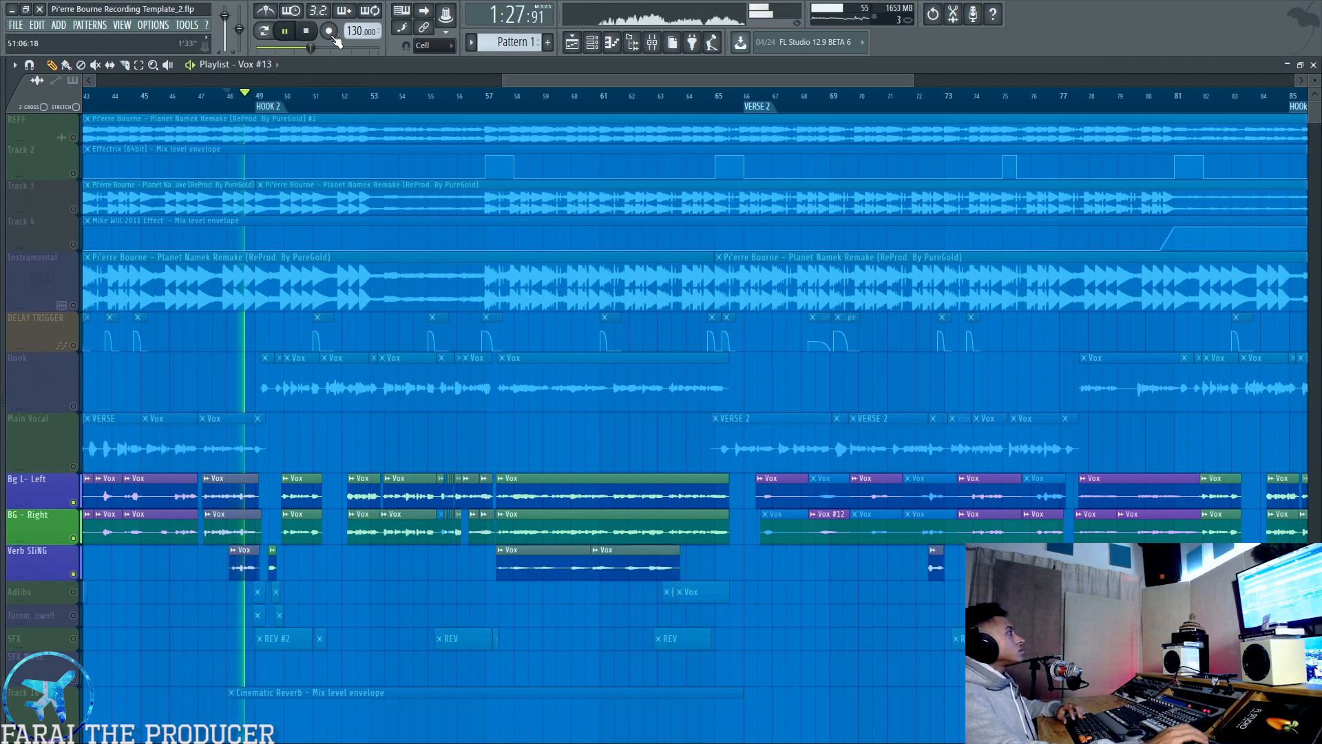
{"action": "key", "text": "space"}
- Mute Bg L- Left and BG - Right, restore the remaining tracks, and play the end of Verse 1 from about bar 46
{"action": "left_click", "coordinate": [74, 467], "text": "ctrl"}
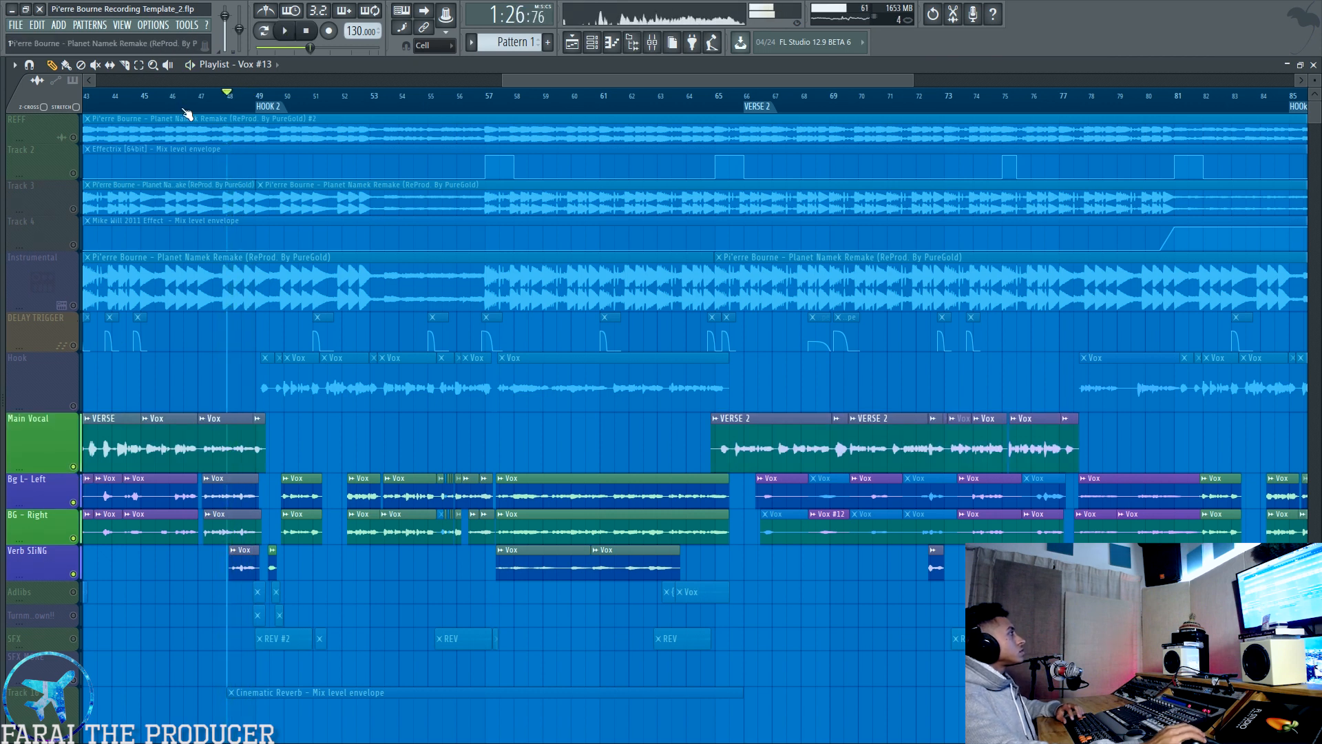
{"action": "left_click", "coordinate": [74, 502]}
{"action": "left_click", "coordinate": [73, 538]}
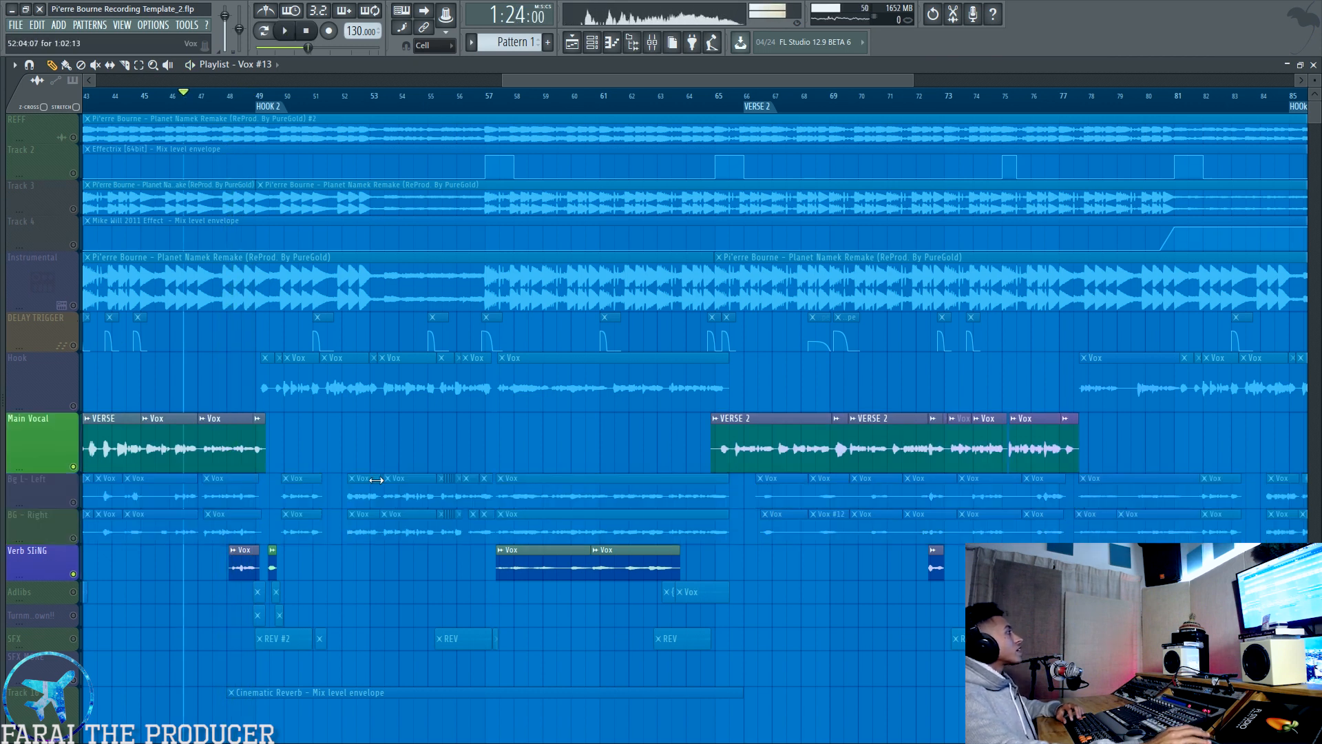
{"action": "left_click", "coordinate": [73, 468], "text": "ctrl"}
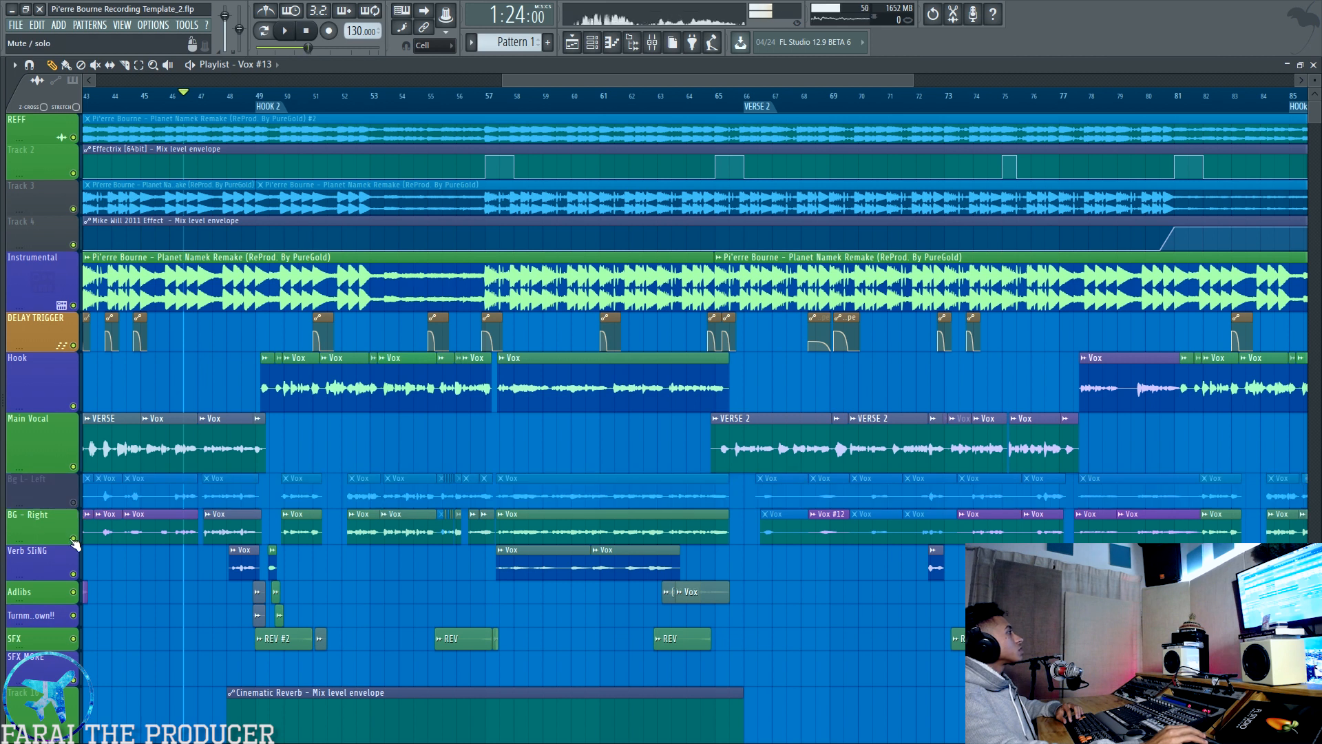
{"action": "key", "text": "space"}
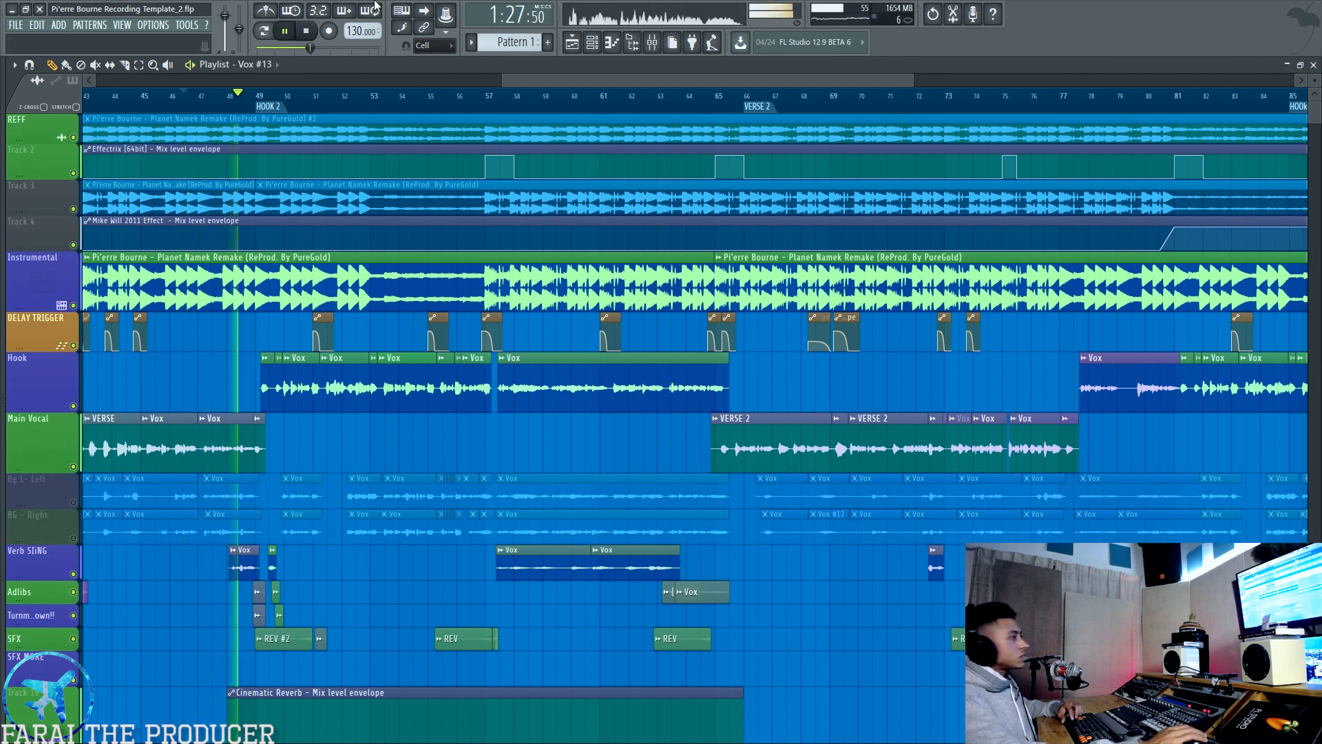
- Turn Bg L- Left and BG - Right back on and play the end of Verse 1 and part of Verse 2 from about bar 68
{"action": "key", "text": "space"}
{"action": "left_click", "coordinate": [74, 502]}
{"action": "left_click", "coordinate": [73, 538]}
{"action": "key", "text": "space"}
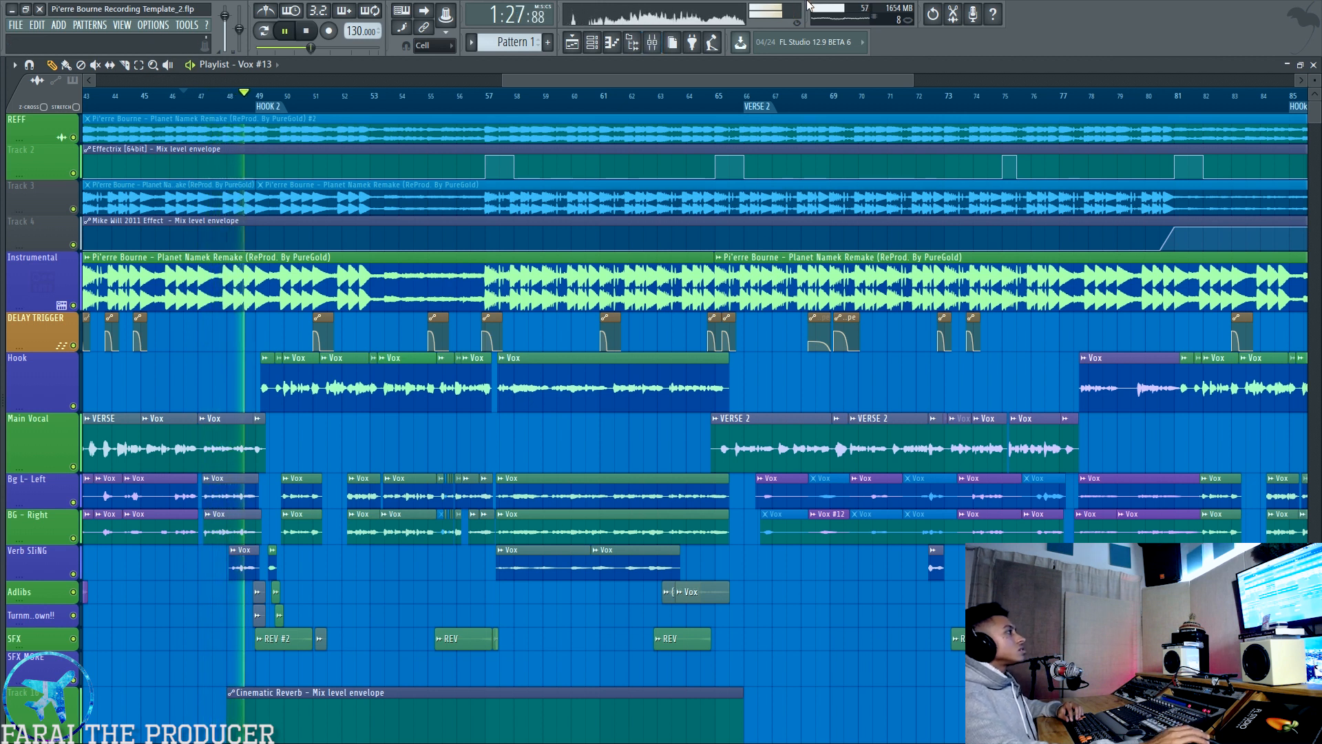
{"action": "key", "text": "space"}
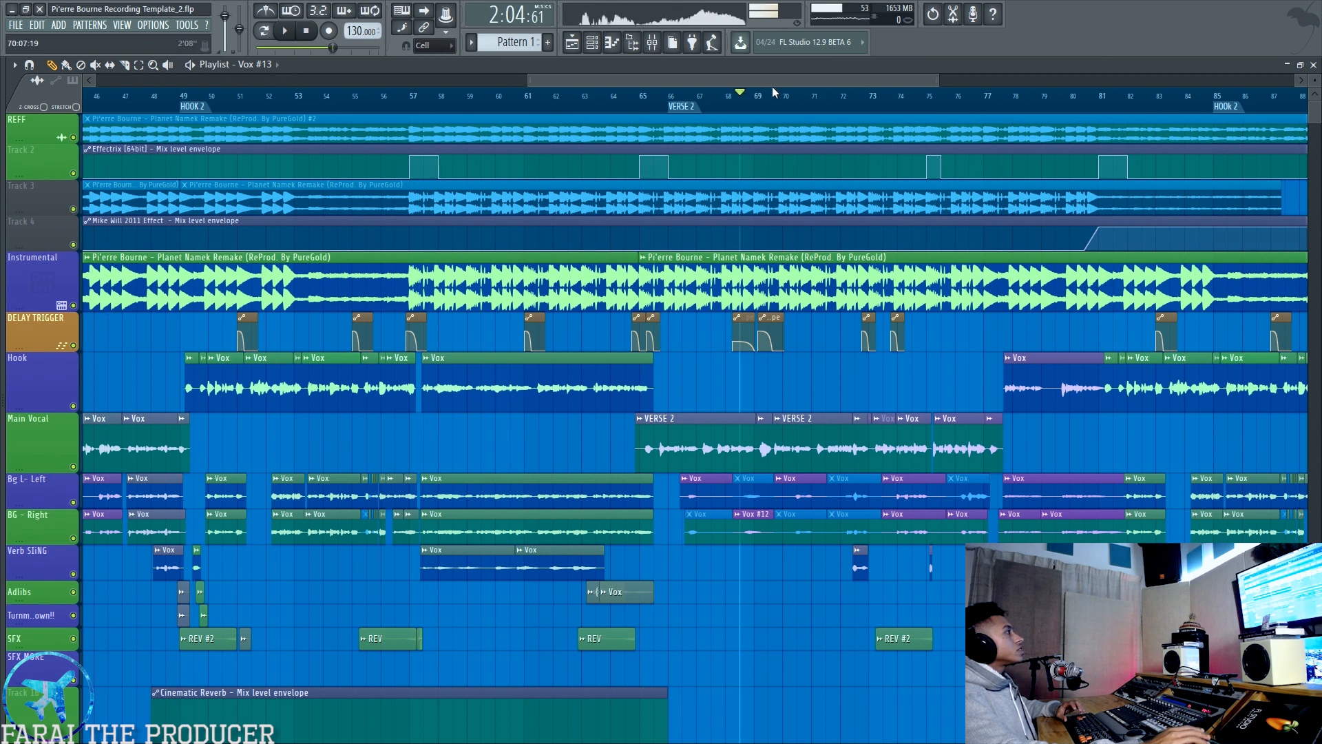
{"action": "key", "text": "space"}
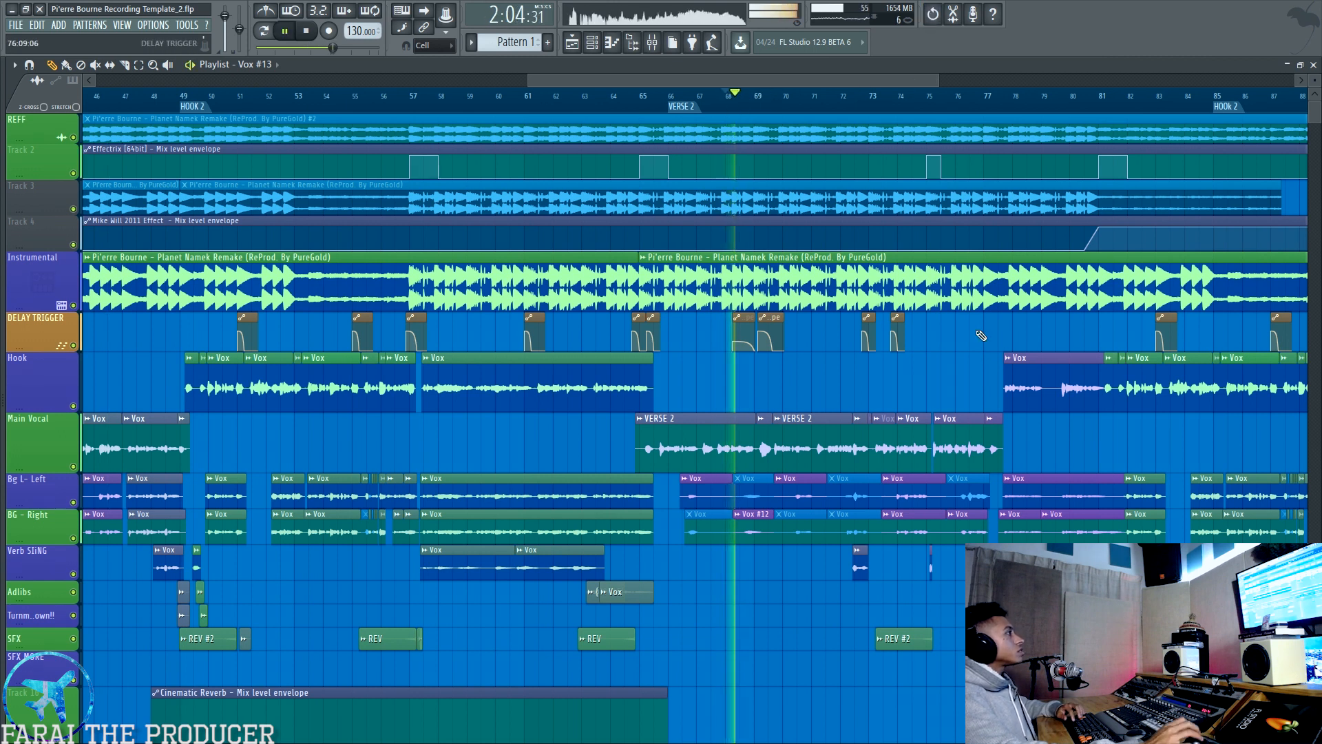
{"action": "key", "text": "space"}
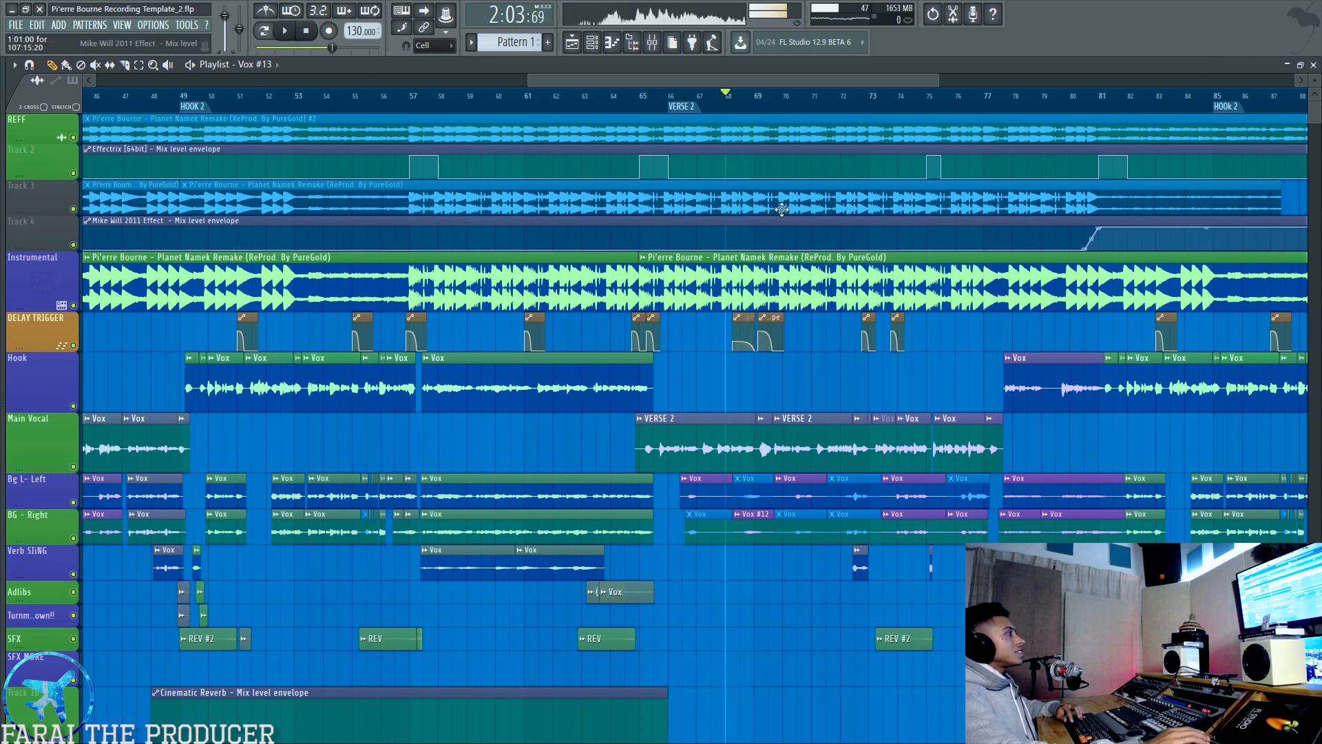
- Reduce the height of Track 16 with the Cinematic Reverb envelopes to match the empty tracks below it
{"action": "scroll", "coordinate": [679, 99], "scroll_direction": "down", "scroll_amount": 5}
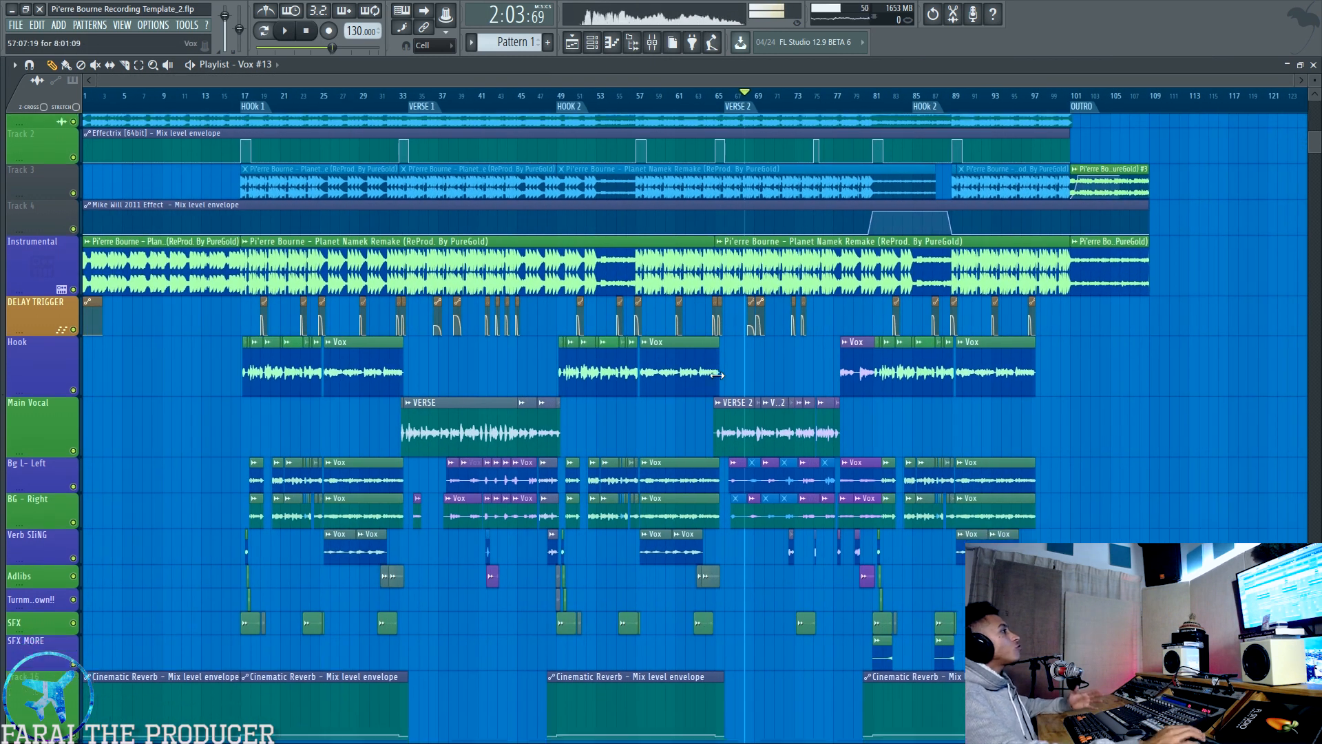
{"action": "scroll", "coordinate": [717, 374], "scroll_direction": "down", "scroll_amount": 5}
{"action": "right_click", "coordinate": [46, 456]}
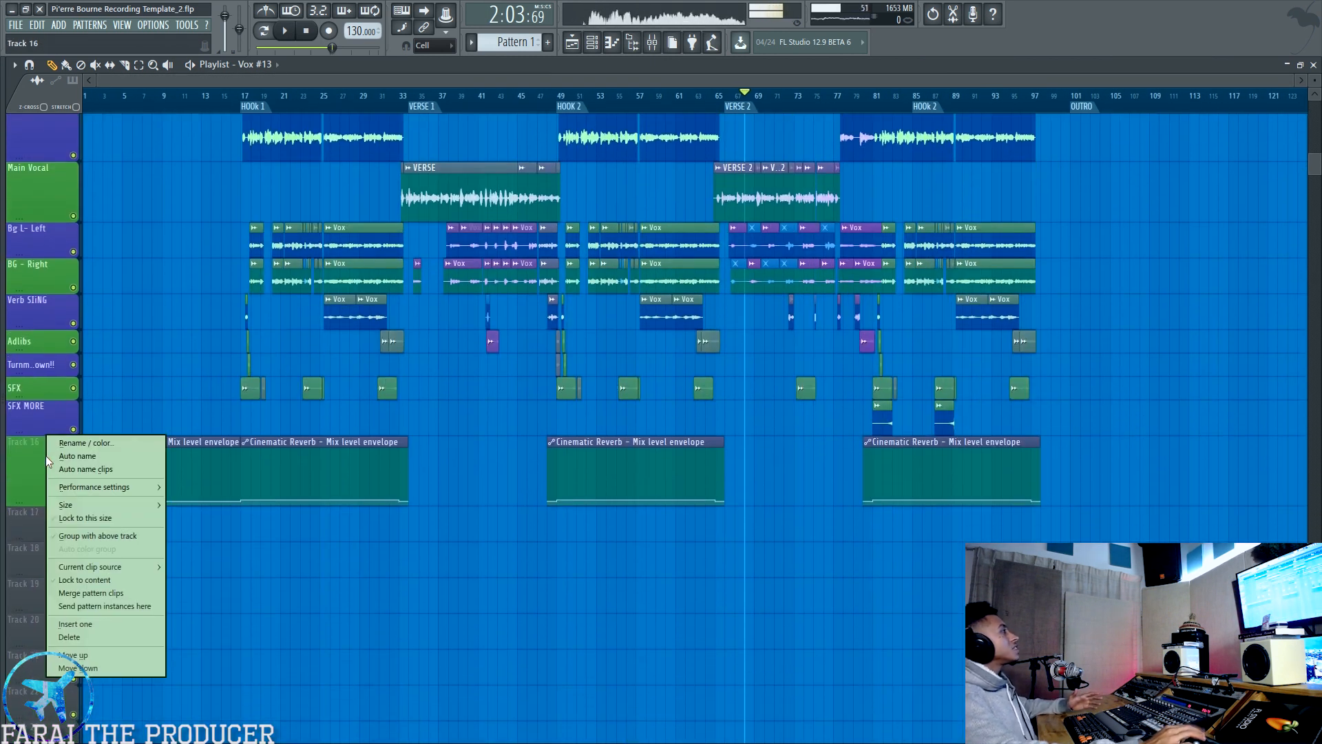
{"action": "left_click", "coordinate": [203, 531]}
{"action": "scroll", "coordinate": [461, 551], "scroll_direction": "up", "scroll_amount": 5}
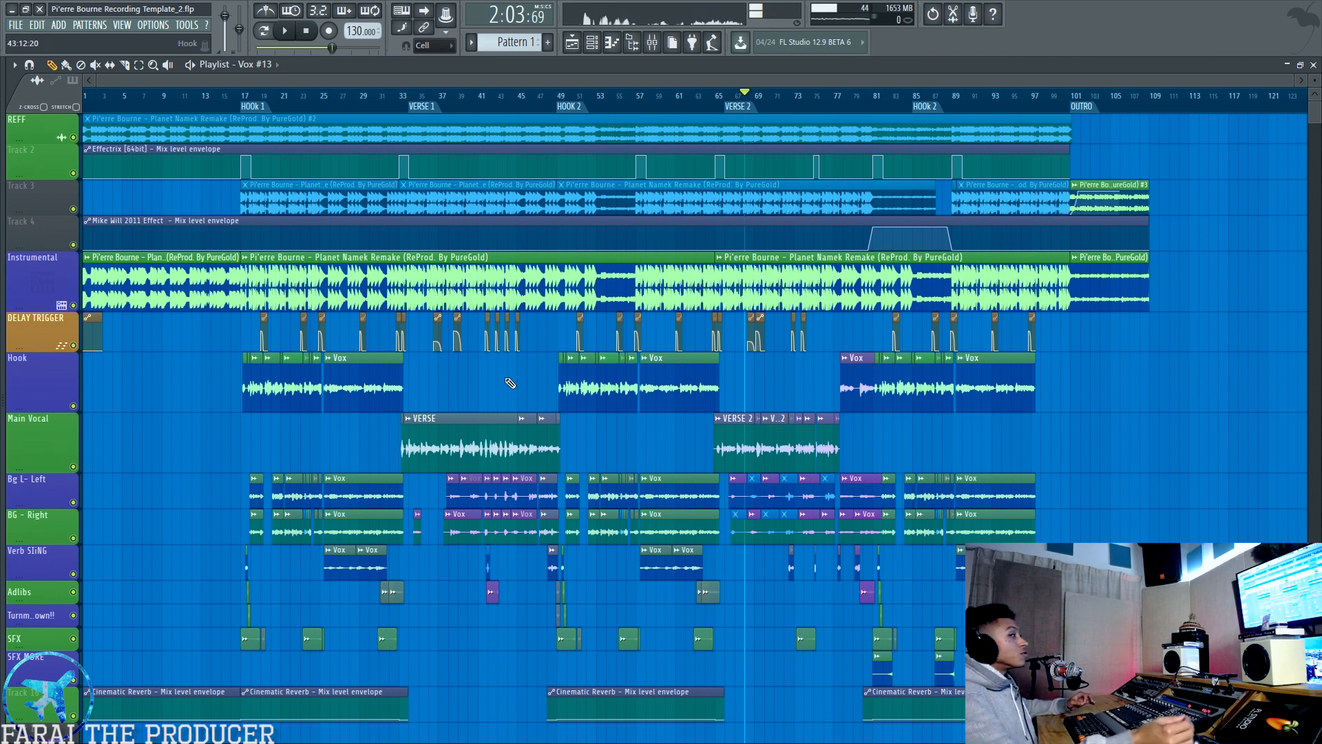
{"action": "scroll", "coordinate": [557, 374], "scroll_direction": "down", "scroll_amount": 5}
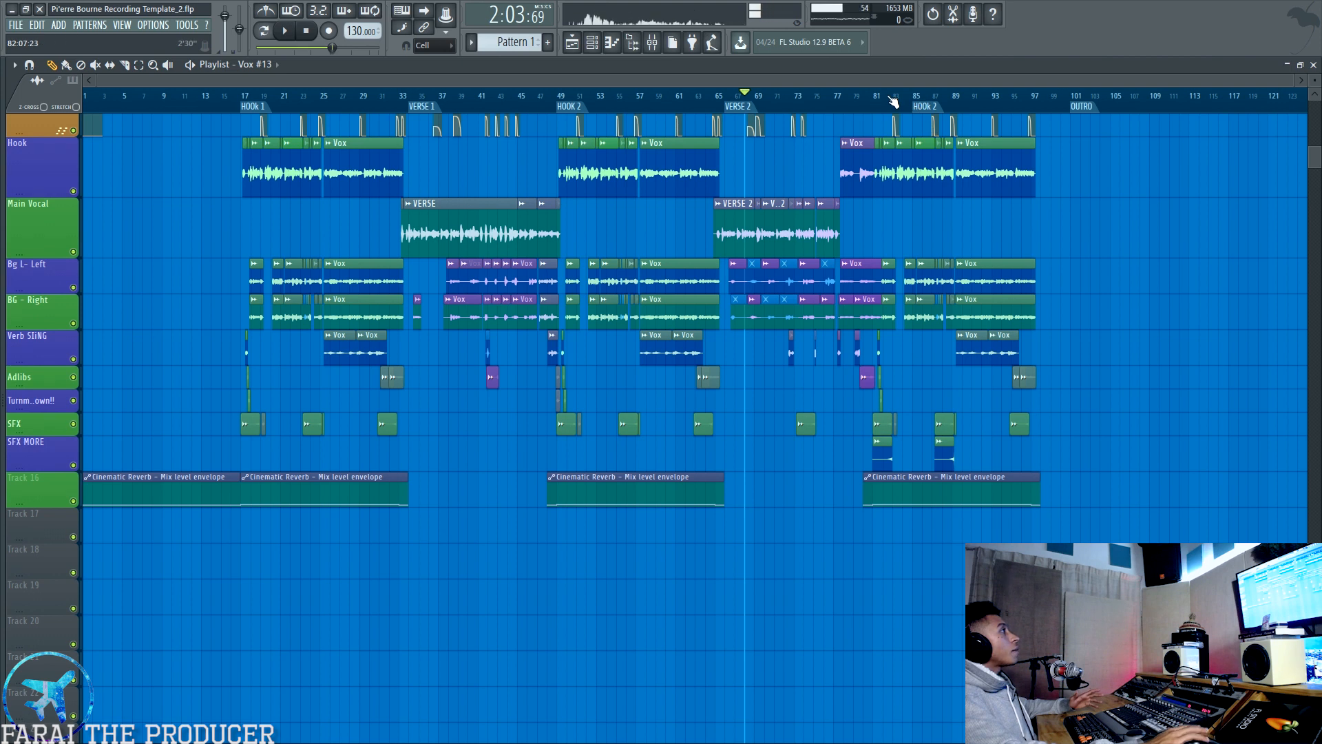
{"action": "scroll", "coordinate": [807, 175], "scroll_direction": "up", "scroll_amount": 4}
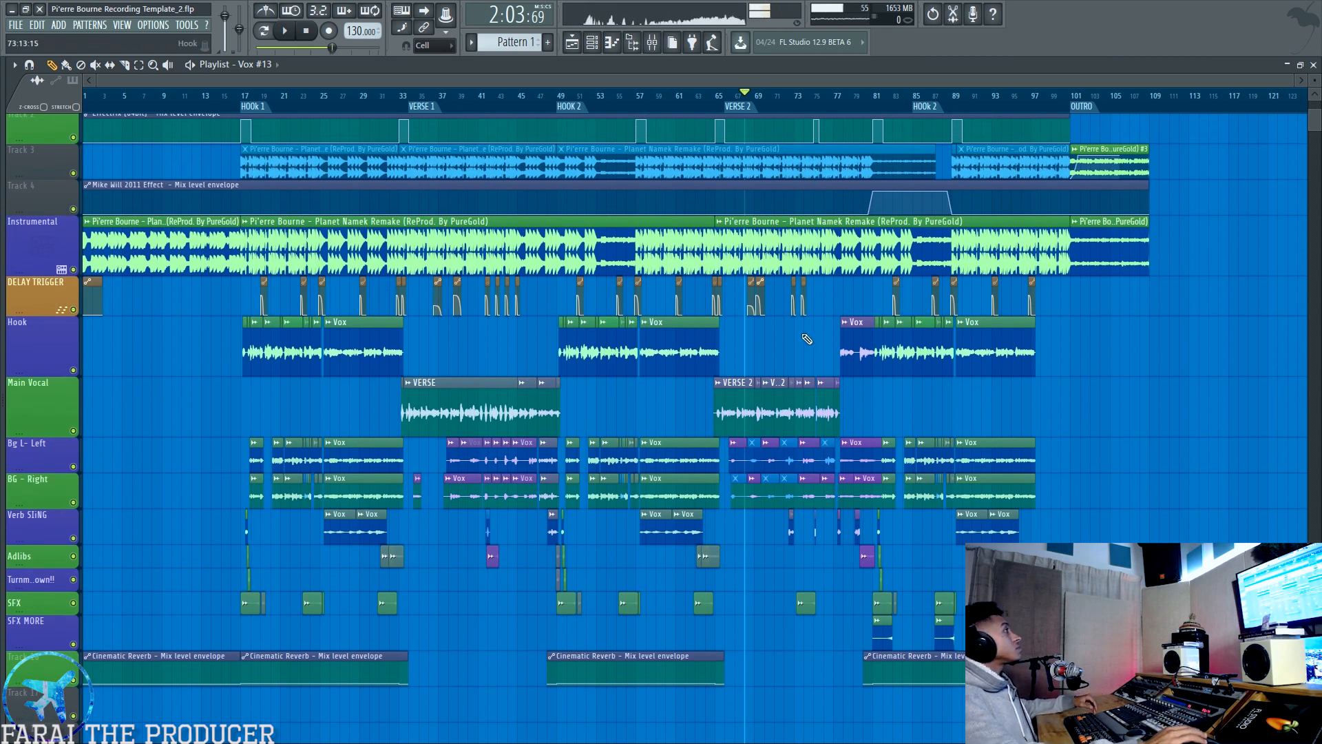
- Select the Hook - L and Hook - R mixer tracks and raise their faders together to about -3.2 dB
{"action": "left_click", "coordinate": [652, 45]}
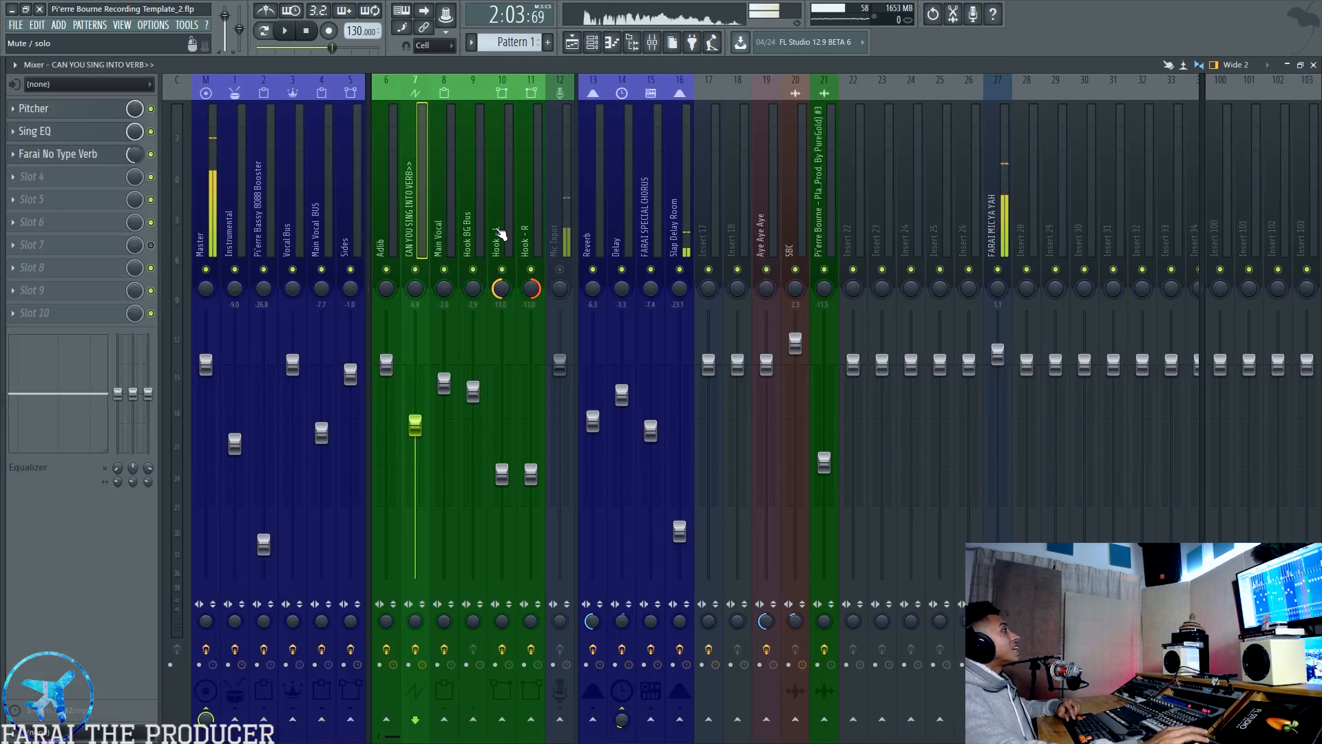
{"action": "left_click", "coordinate": [501, 235]}
{"action": "left_click", "coordinate": [530, 234], "text": "ctrl"}
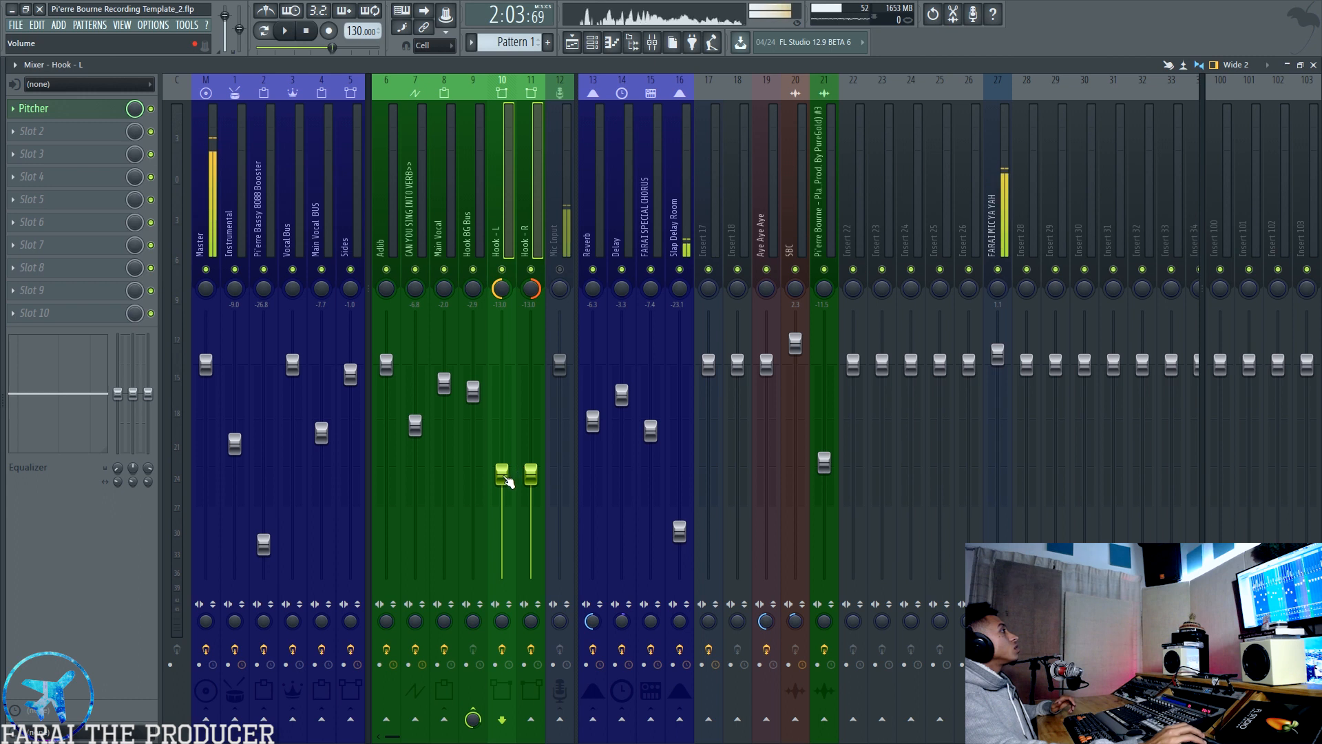
{"action": "left_click_drag", "start_coordinate": [505, 473], "coordinate": [505, 394]}
- Play the arrangement in Verse 2 and jump playback to the last hook at about bar 84
{"action": "key", "text": "space"}
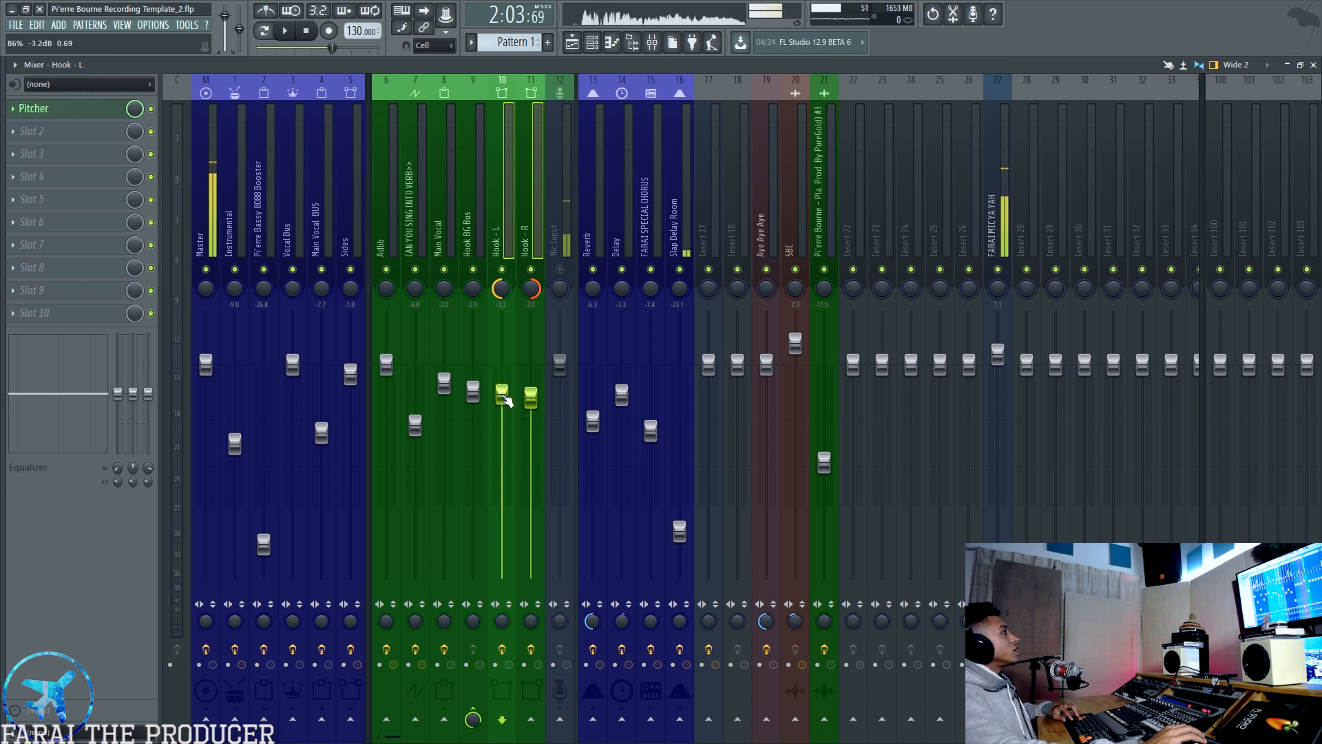
{"action": "left_click", "coordinate": [573, 47]}
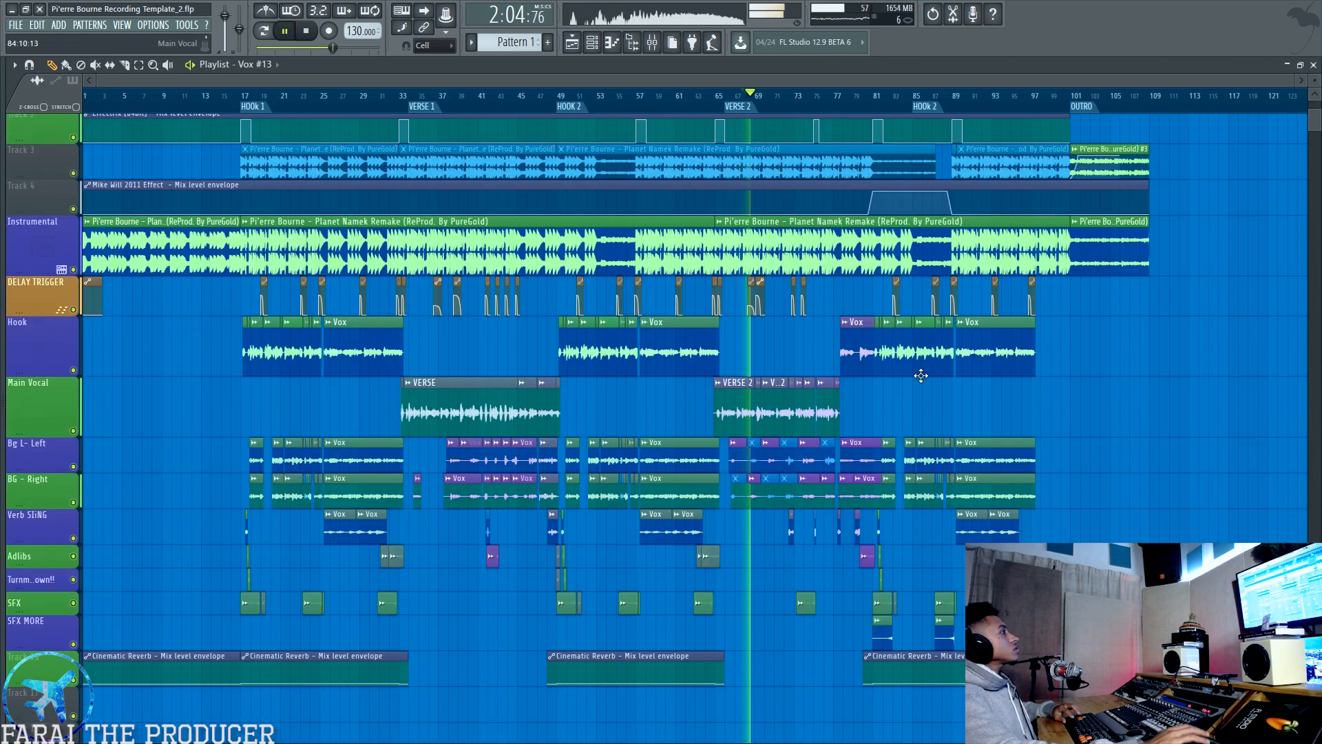
{"action": "left_click", "coordinate": [904, 97]}
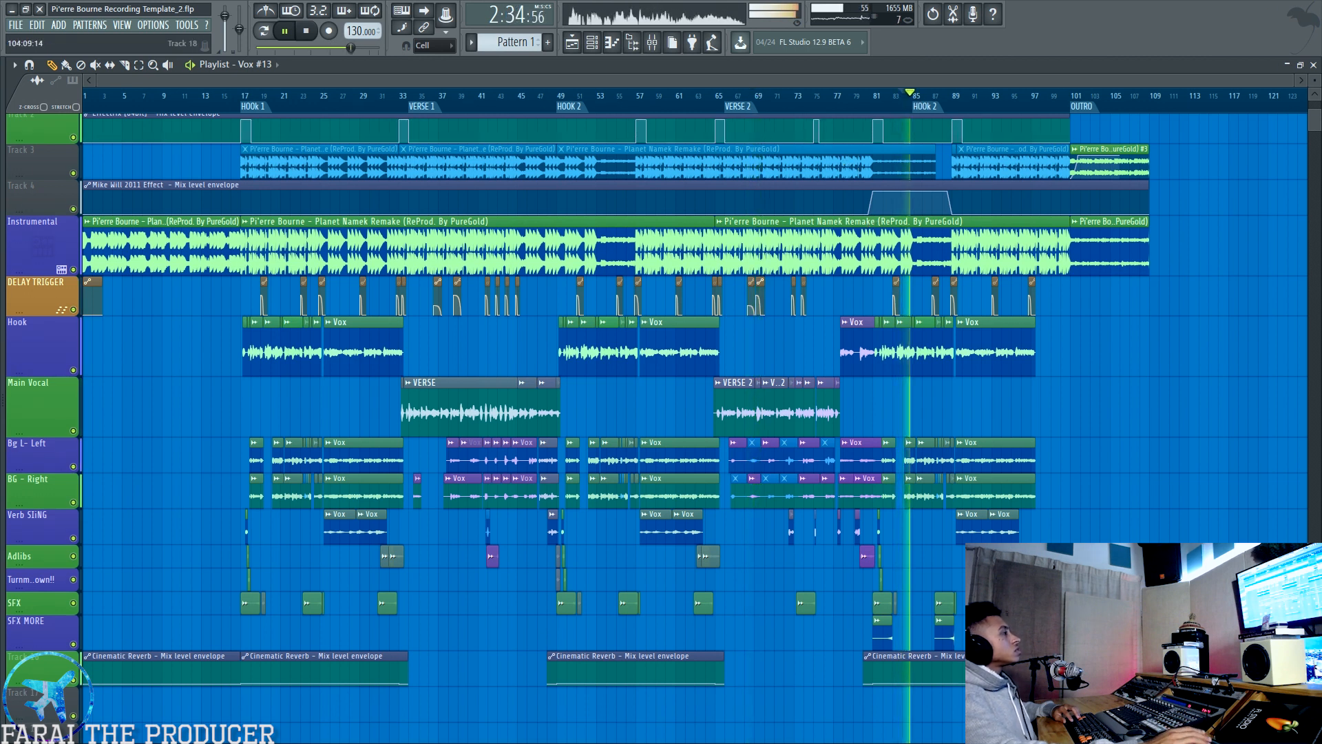
- During playback, raise the Hook - L and Hook - R faders to about 0.7 dB, then lower both to about -12.9 dB
{"action": "left_click", "coordinate": [653, 44]}
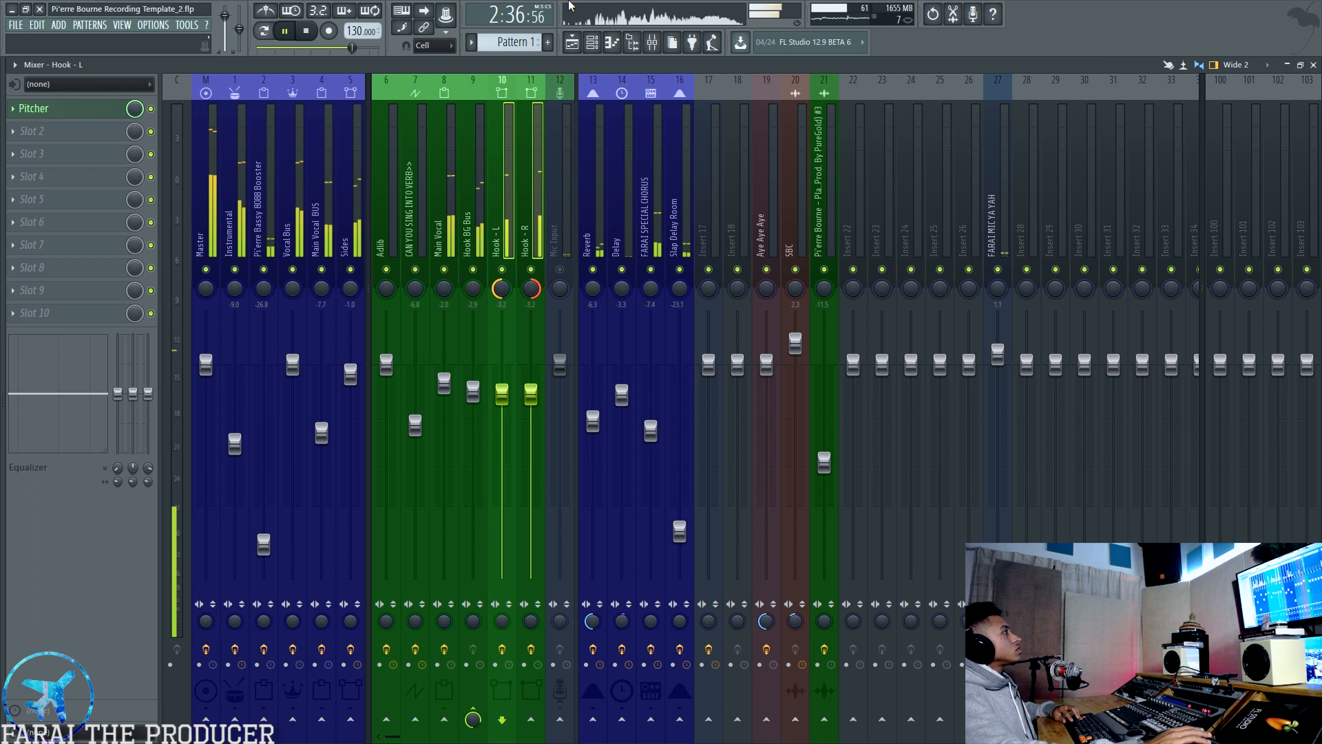
{"action": "left_click_drag", "start_coordinate": [502, 394], "coordinate": [502, 357]}
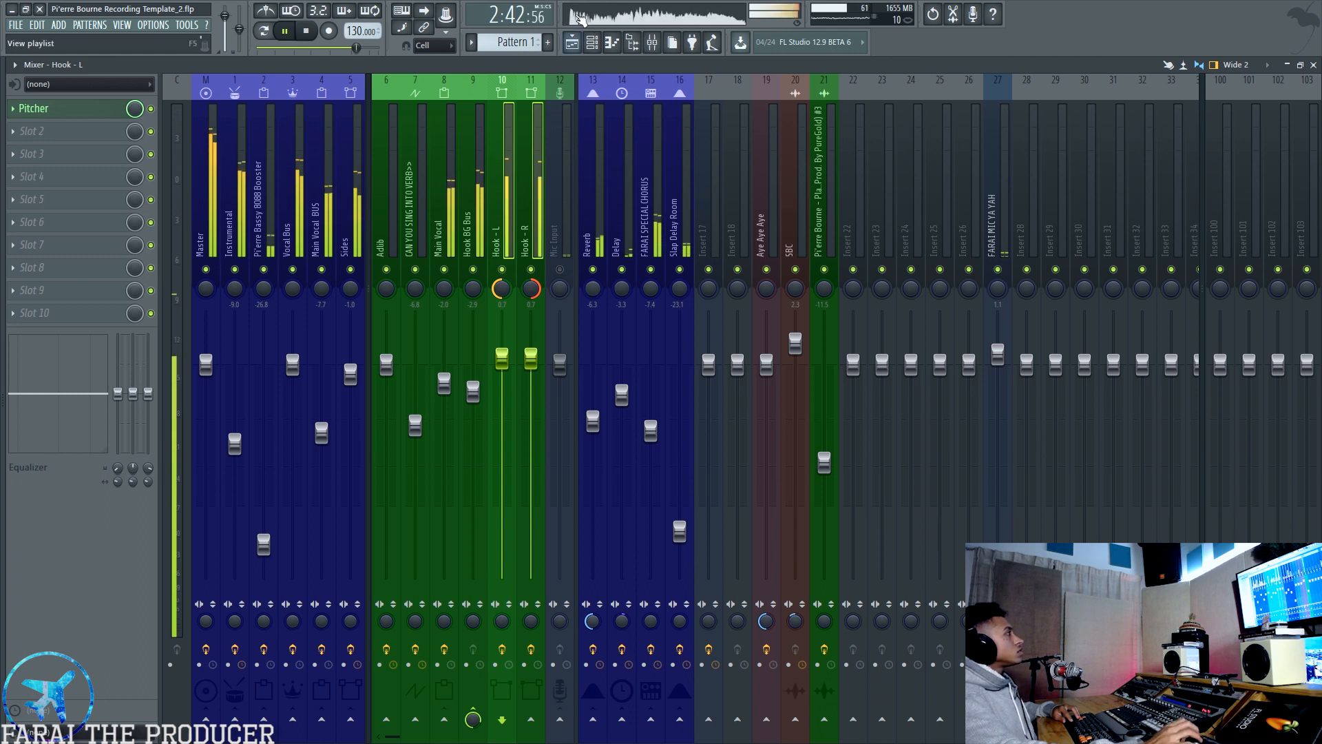
{"action": "left_click_drag", "start_coordinate": [531, 357], "coordinate": [531, 474]}
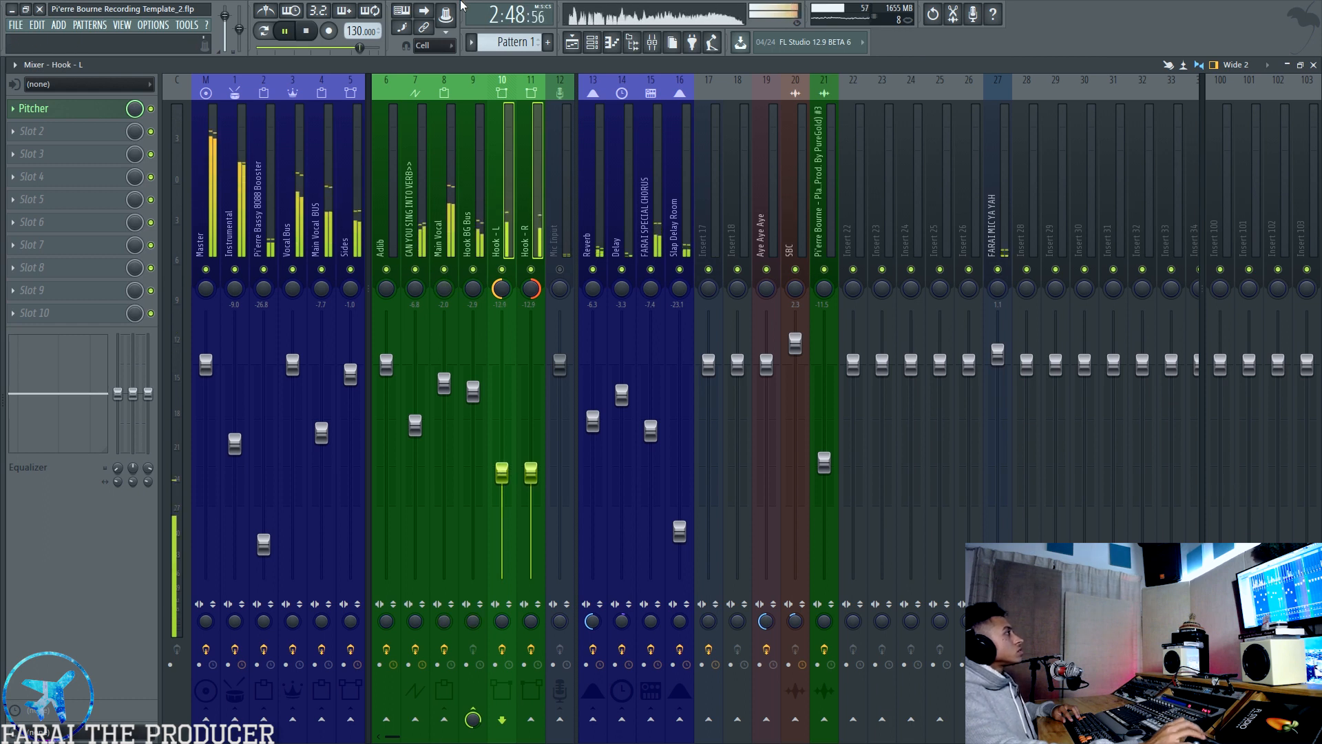
{"action": "key", "text": "space"}
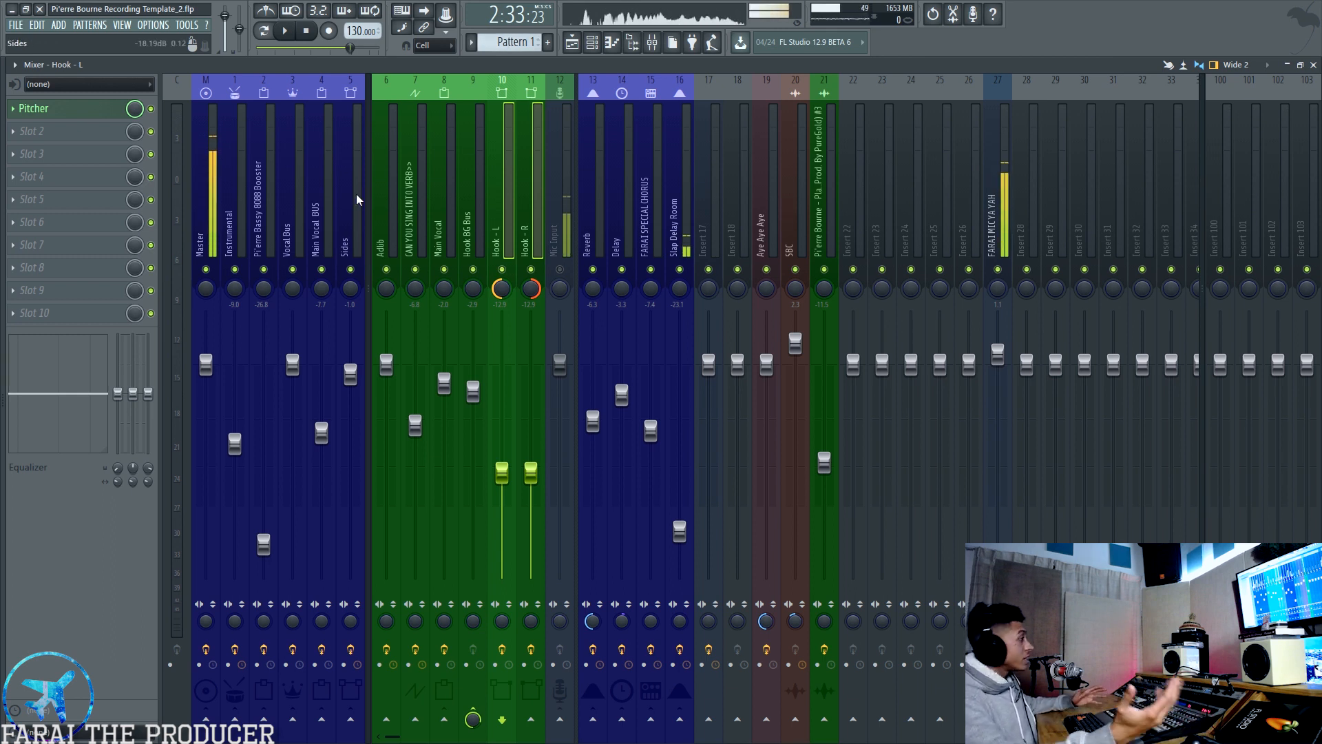
- Examine the effects and routing of the Hook BG Bus, Hook - L and Hook - R mixer tracks, then return to the playlist
{"action": "left_click", "coordinate": [501, 207]}
{"action": "left_click", "coordinate": [464, 206]}
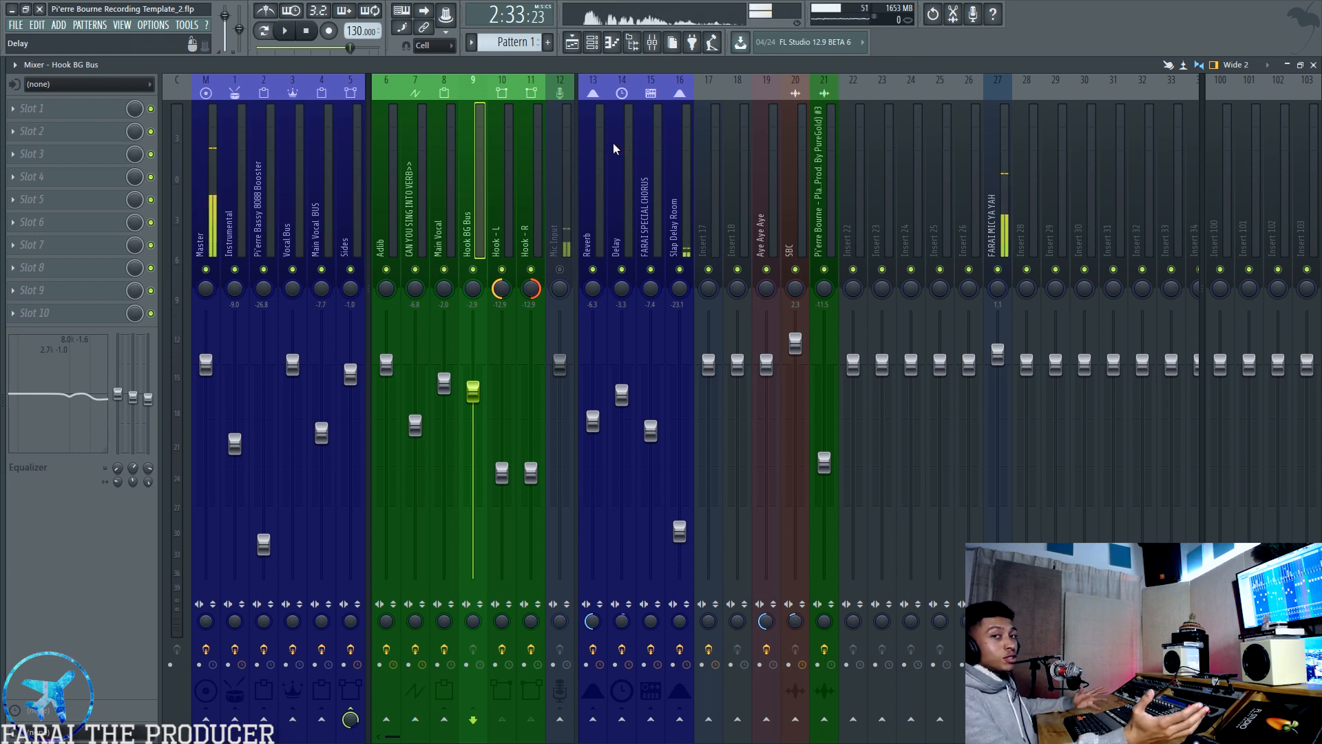
{"action": "left_click", "coordinate": [515, 161]}
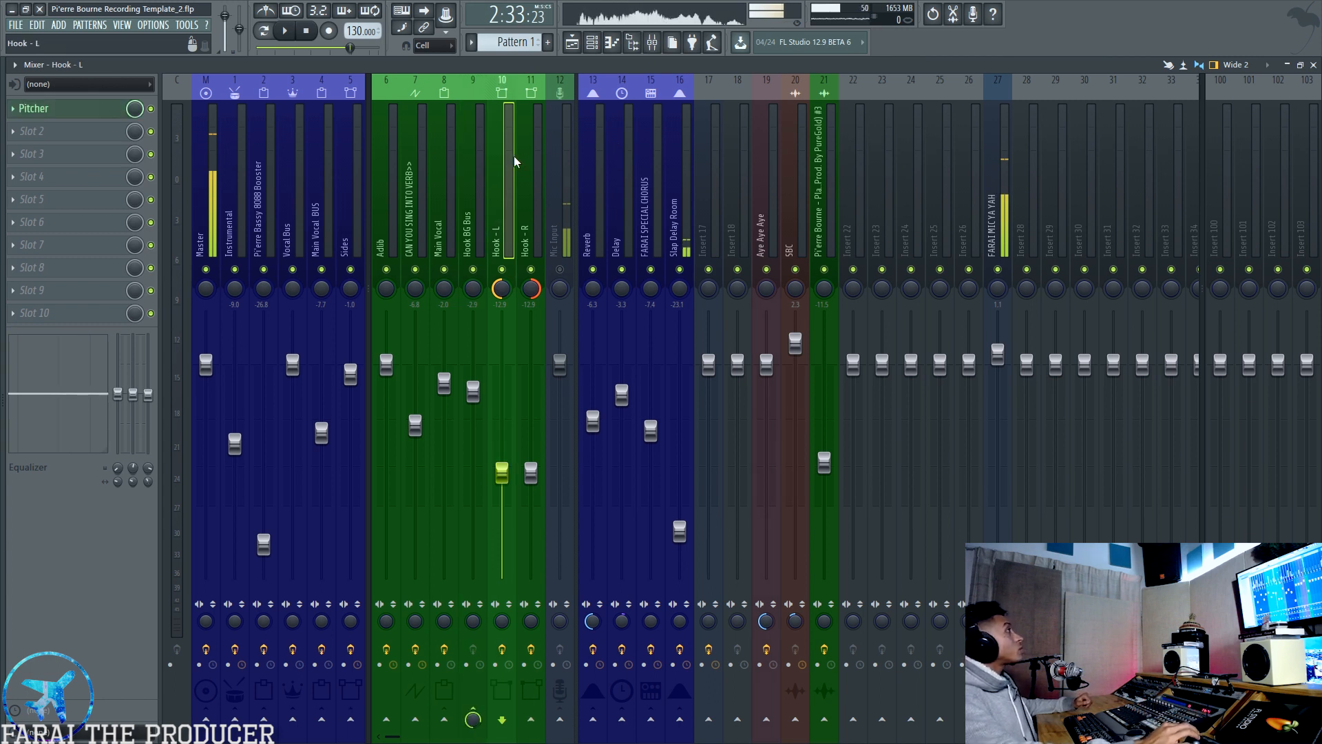
{"action": "left_click", "coordinate": [525, 123]}
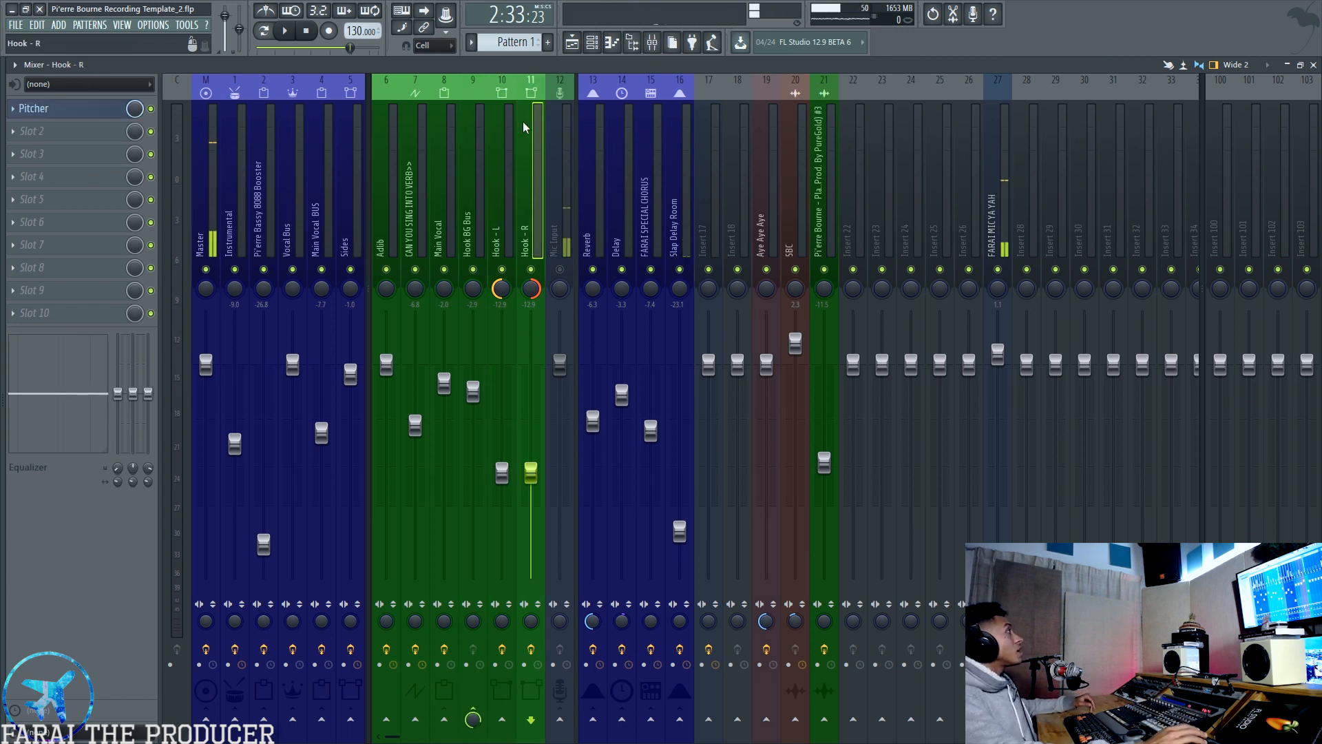
{"action": "left_click", "coordinate": [494, 159]}
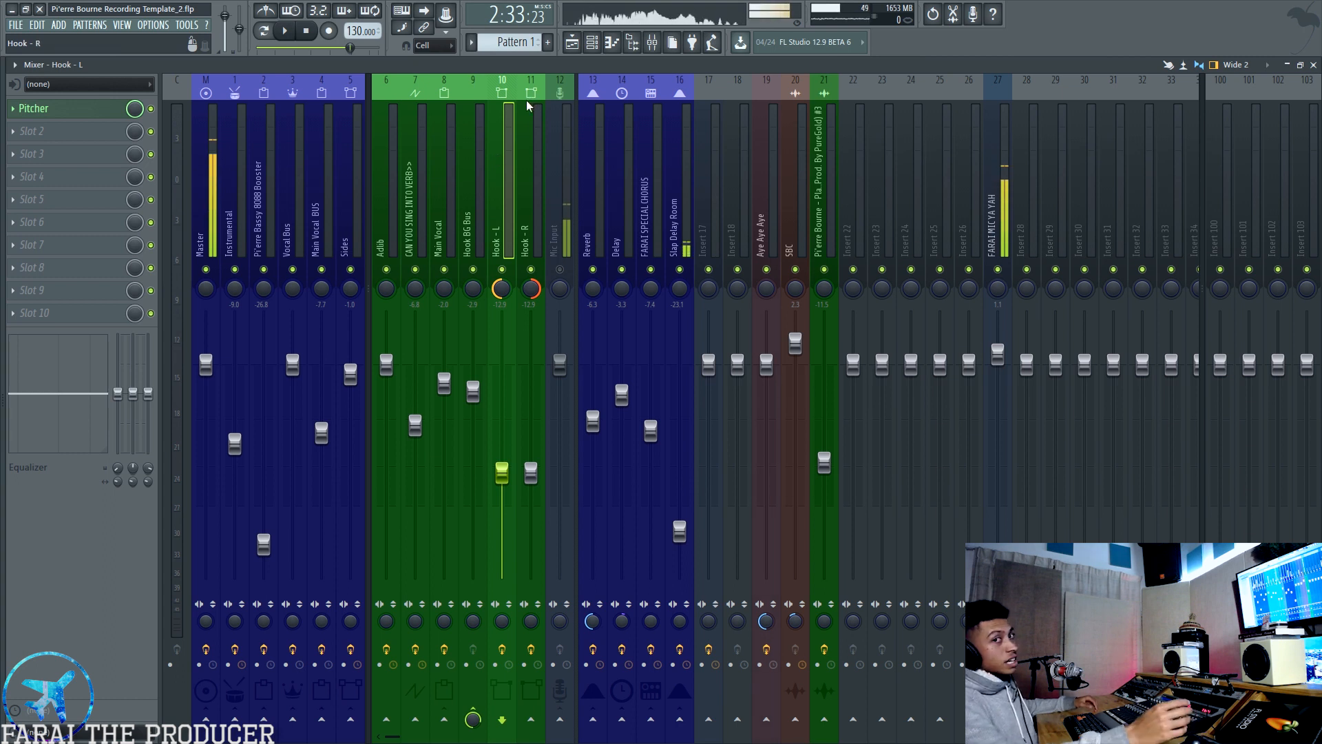
{"action": "left_click", "coordinate": [583, 55]}
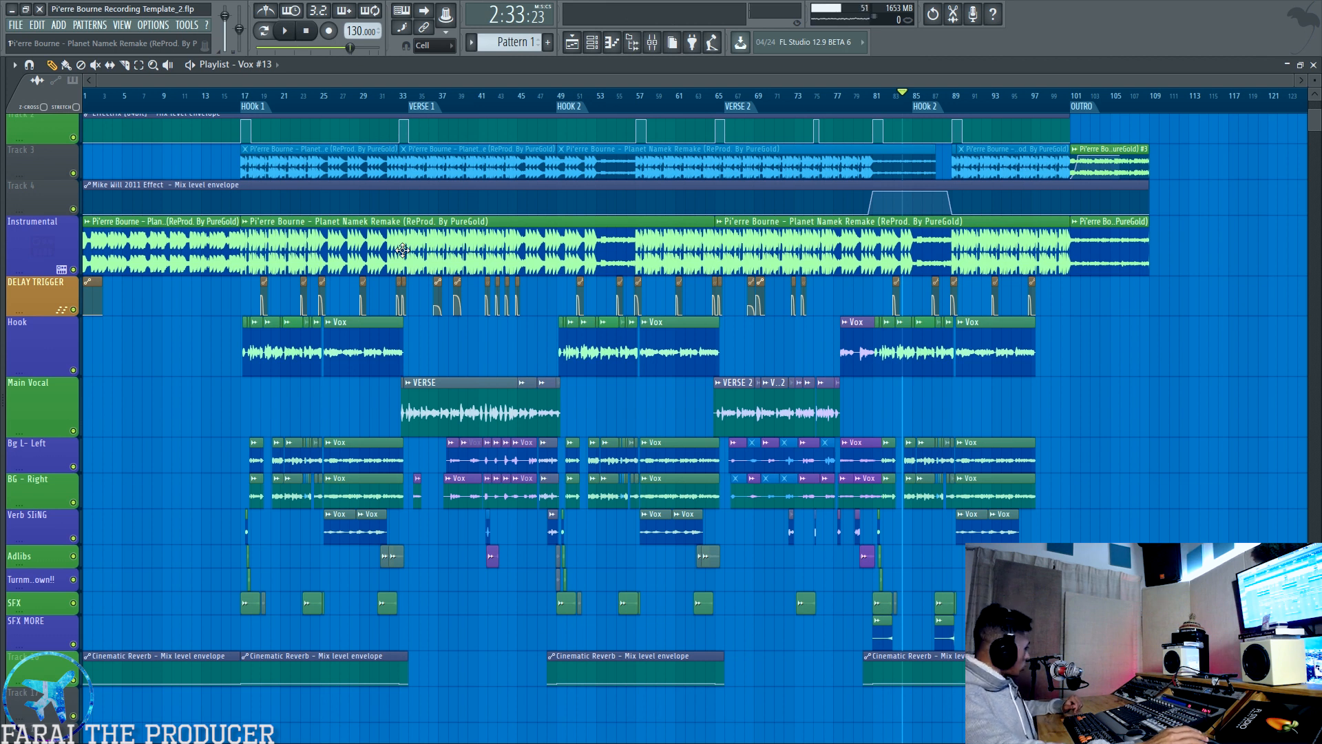
{"action": "left_click_drag", "start_coordinate": [185, 278], "coordinate": [1145, 612]}
{"action": "left_click", "coordinate": [1145, 612], "text": "ctrl"}
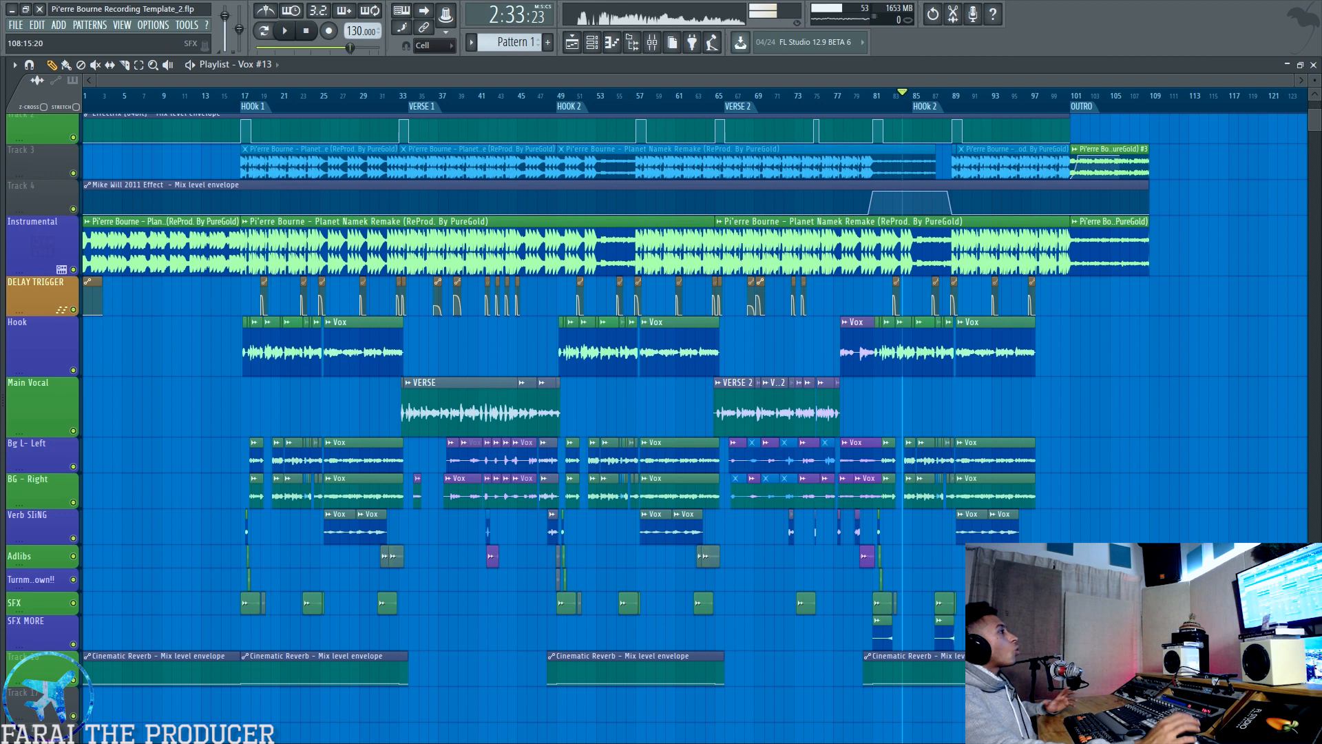